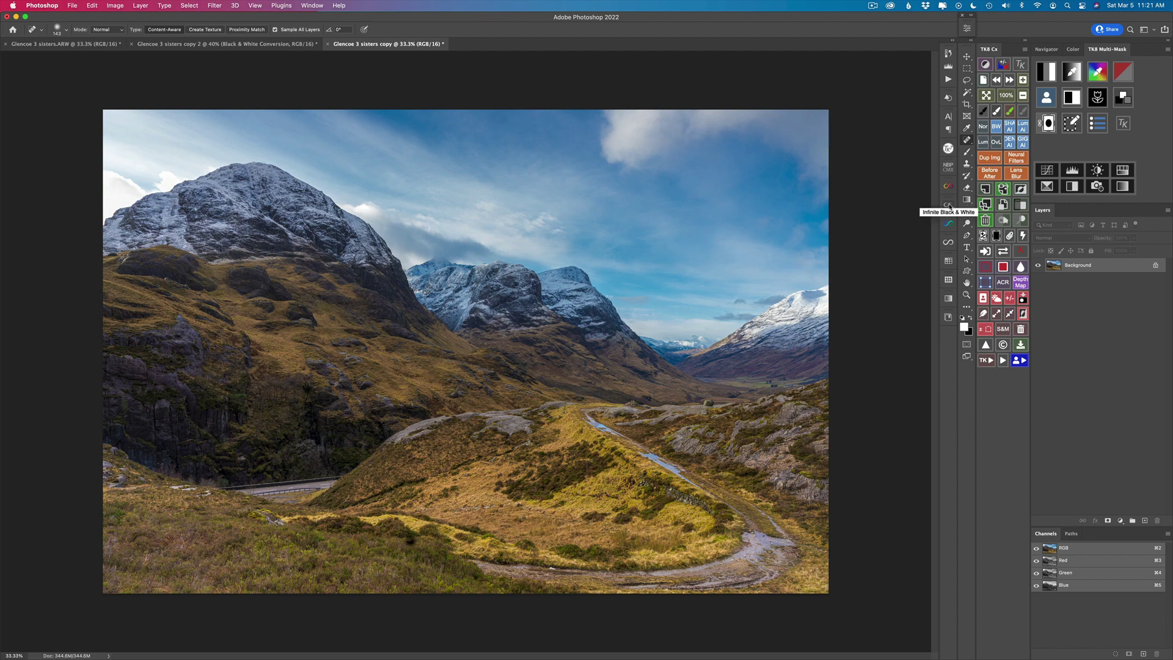
Create a black-and-white conversion of the Glencoe photo with the Infinite Black & White plug-in.
click(949, 206)
click(949, 206)
click(893, 281)
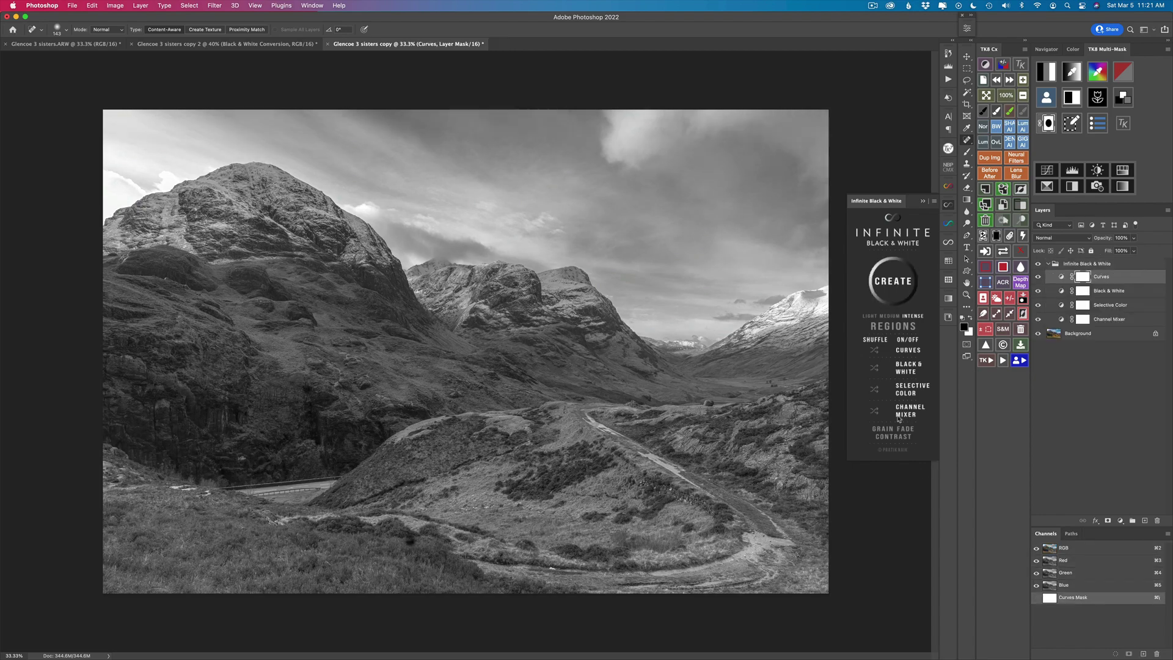
Shuffle the conversion's Channel Mixer, Selective Color and Black & White settings, and create a fresh conversion.
click(874, 412)
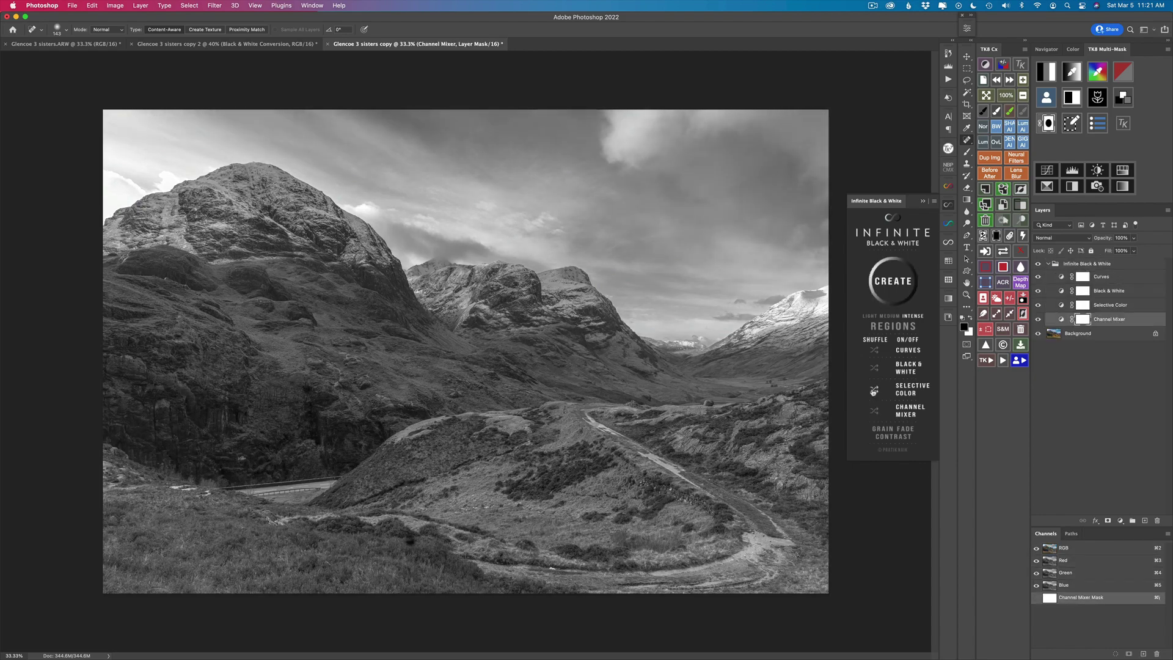
click(874, 392)
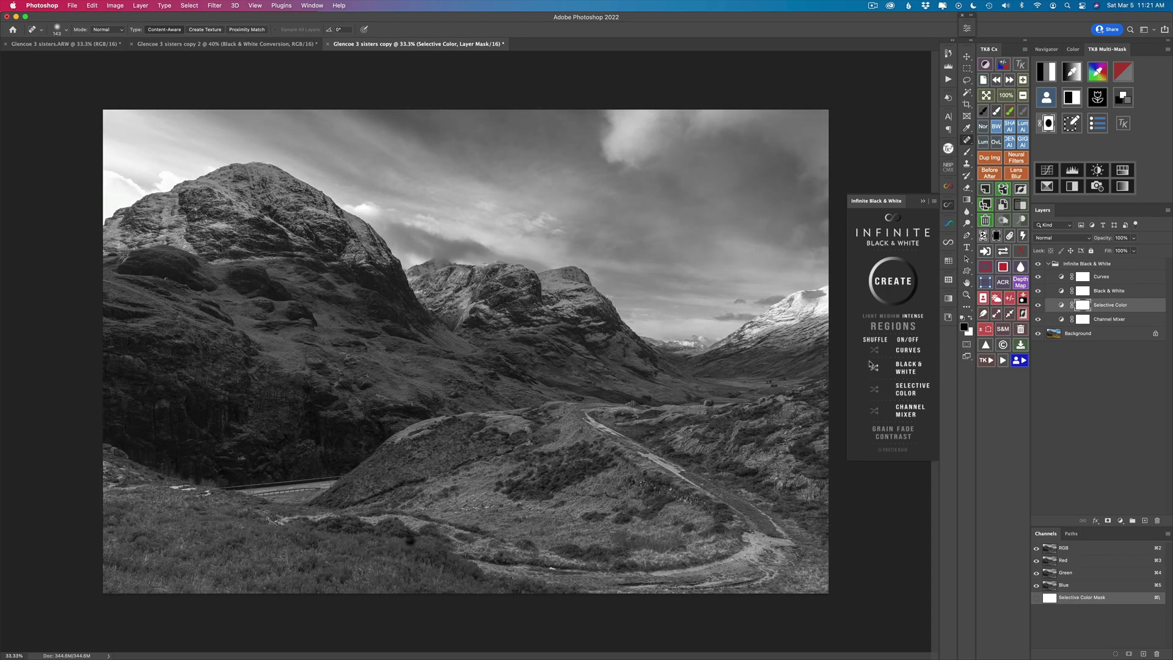
click(875, 368)
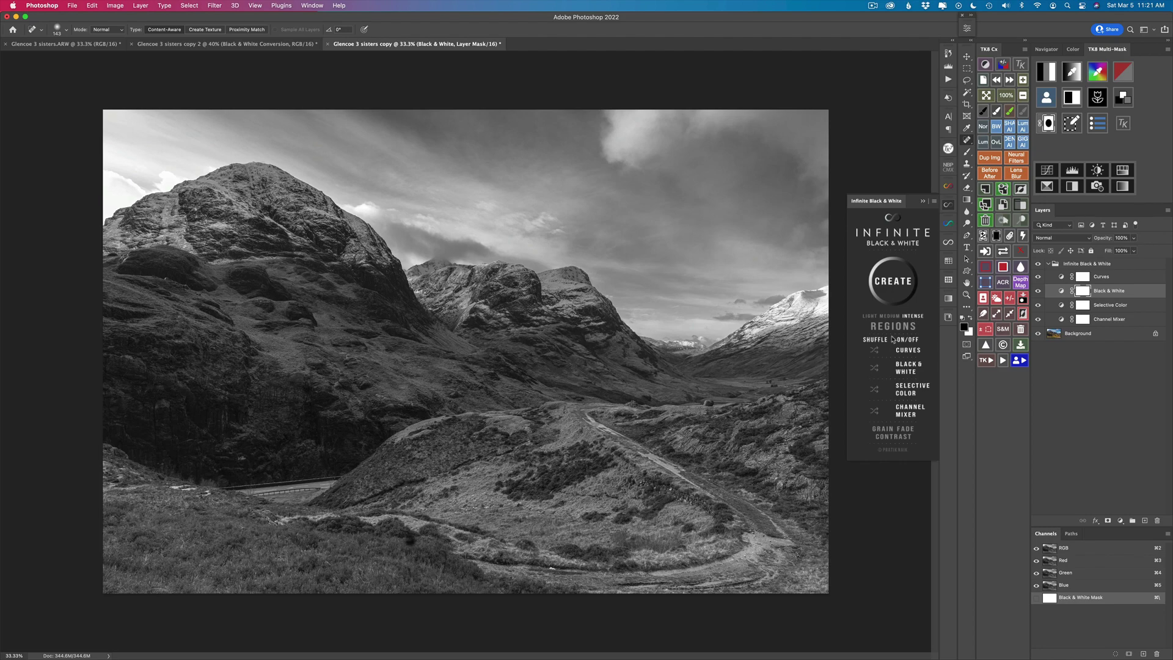
click(887, 285)
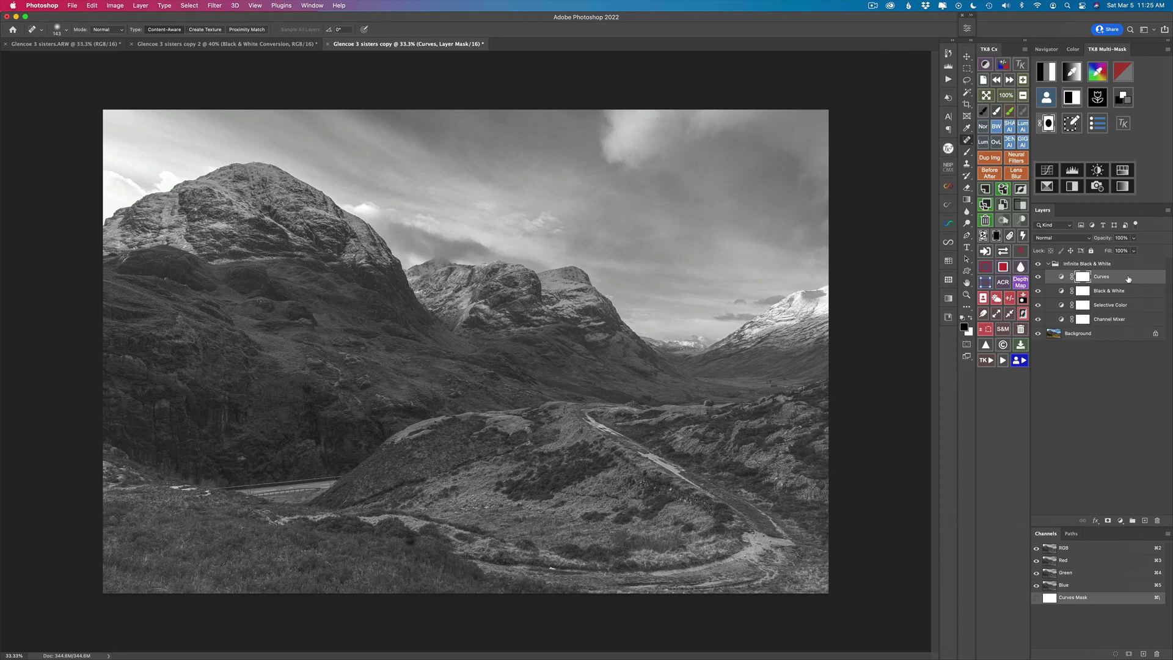
Delete the Infinite Black & White group together with its adjustment layers, leaving only the Background.
click(1122, 265)
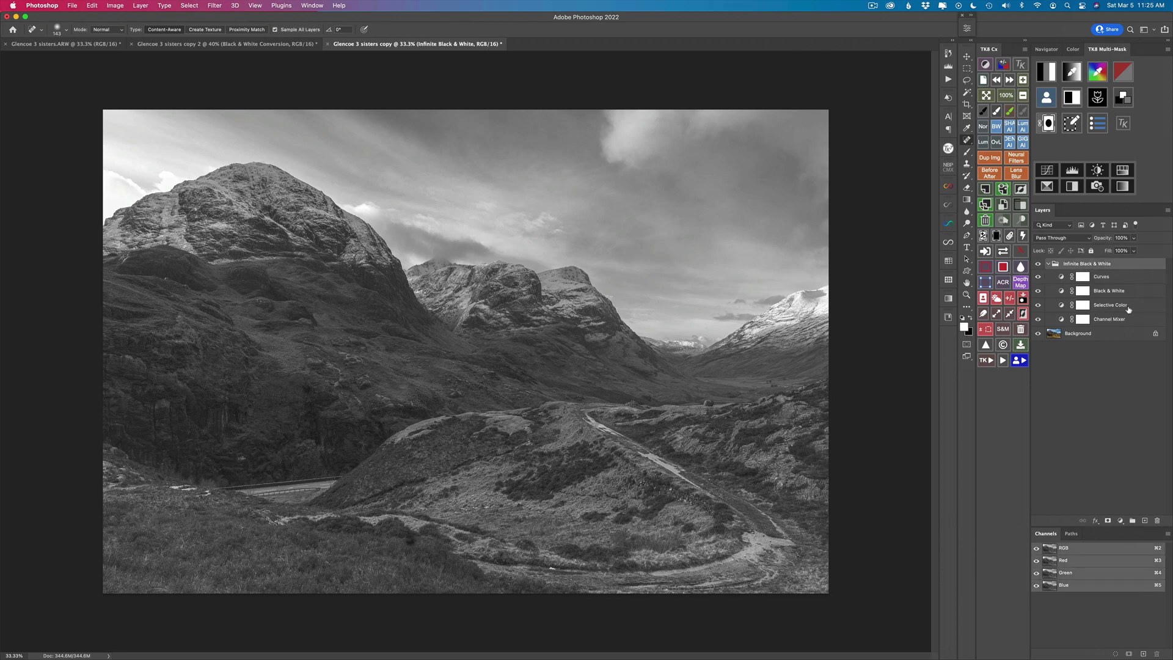
click(1156, 521)
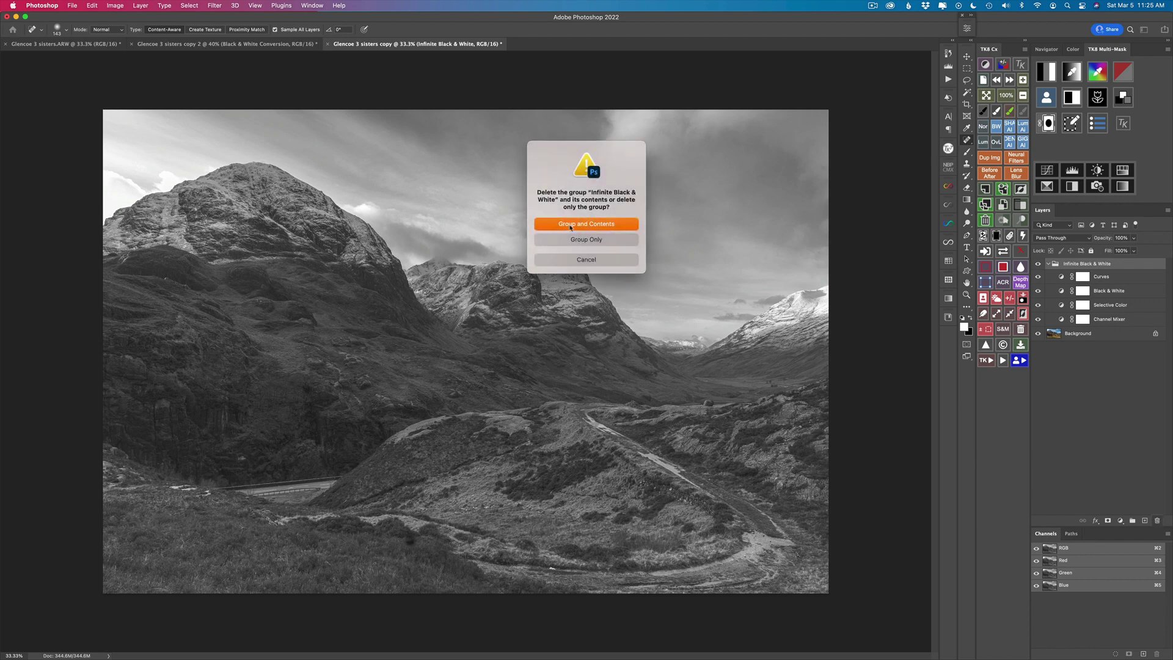
click(591, 261)
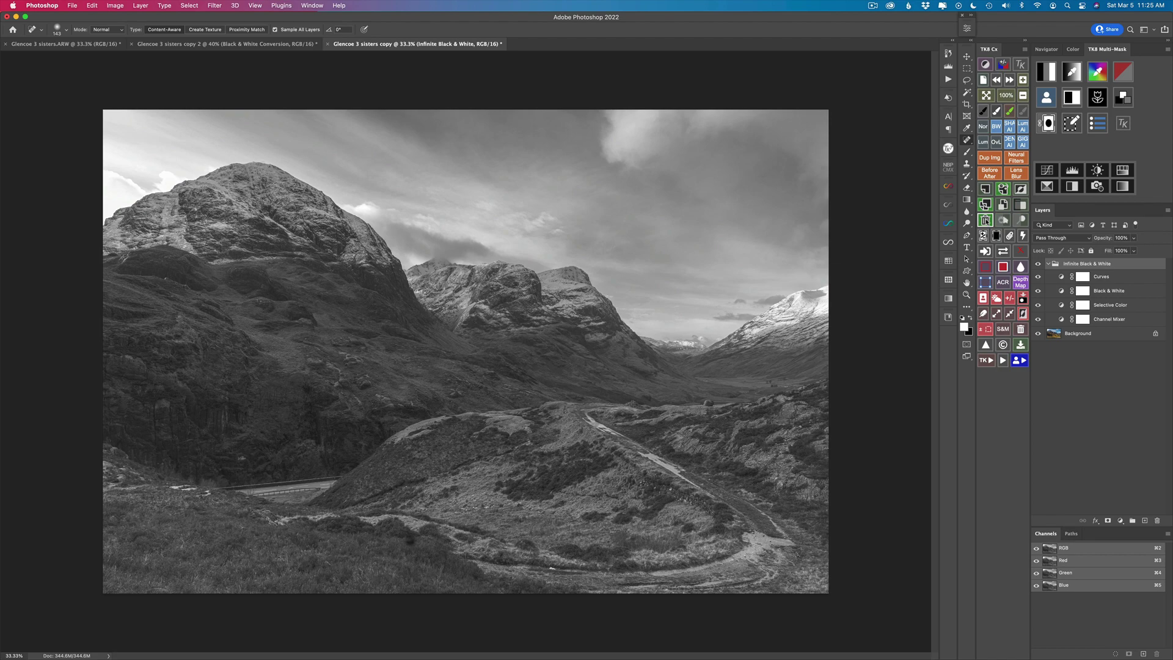
click(985, 220)
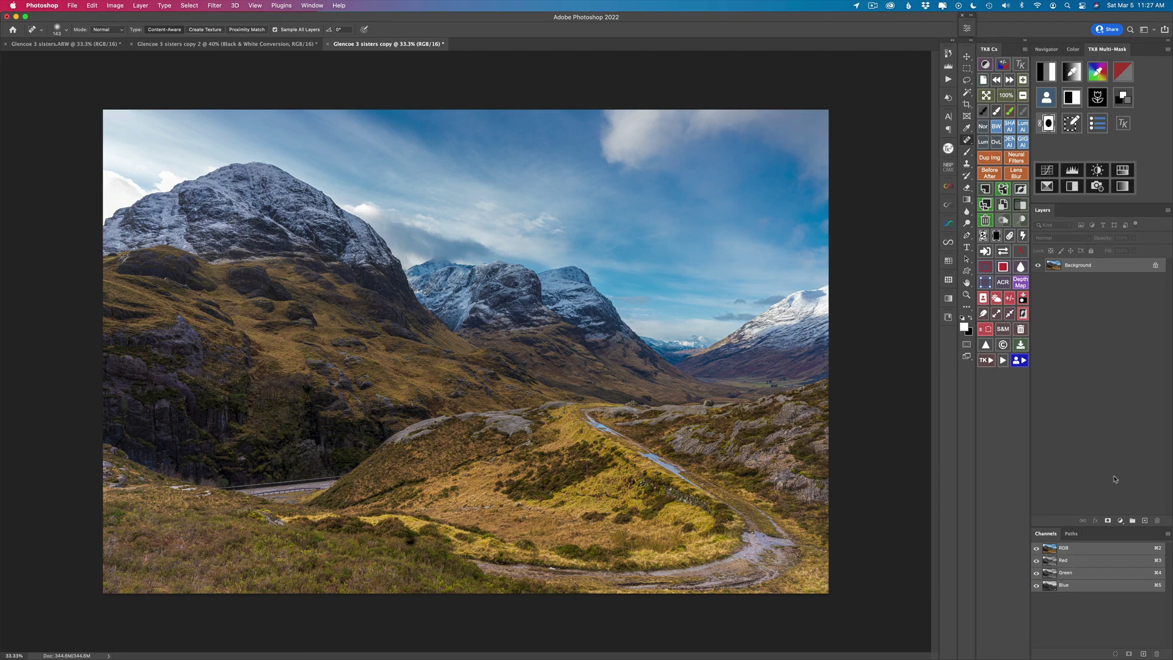
Add Channel Mixer, Selective Color, Black & White and Curves adjustment layers above the Background, stacked in that order.
click(1120, 521)
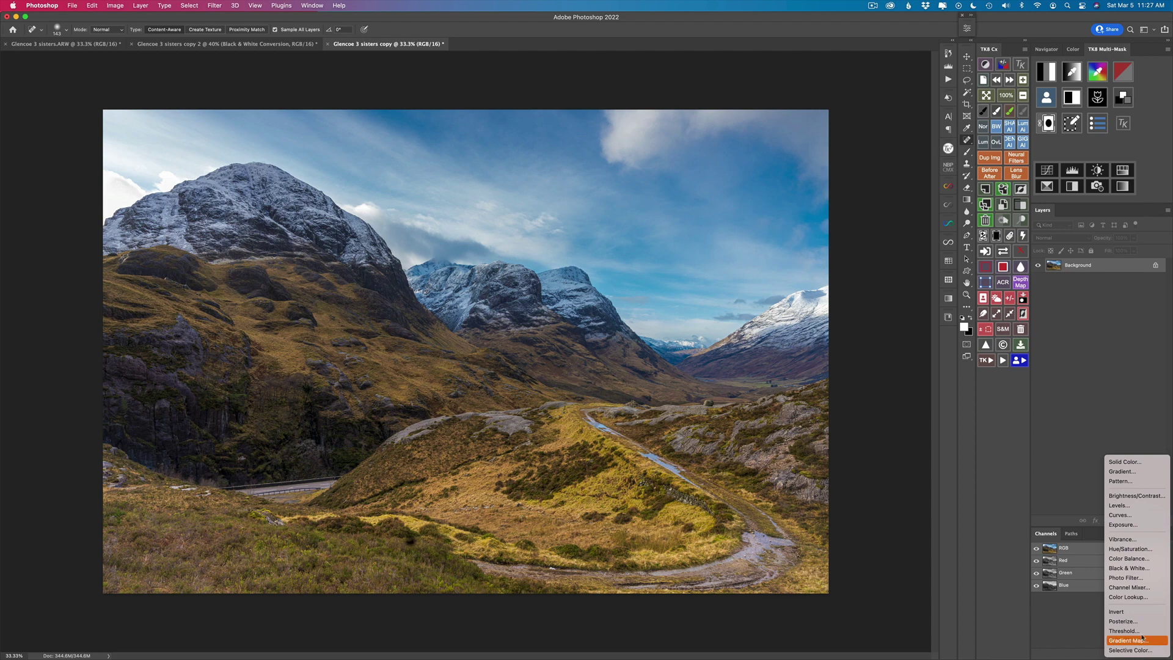
click(1136, 587)
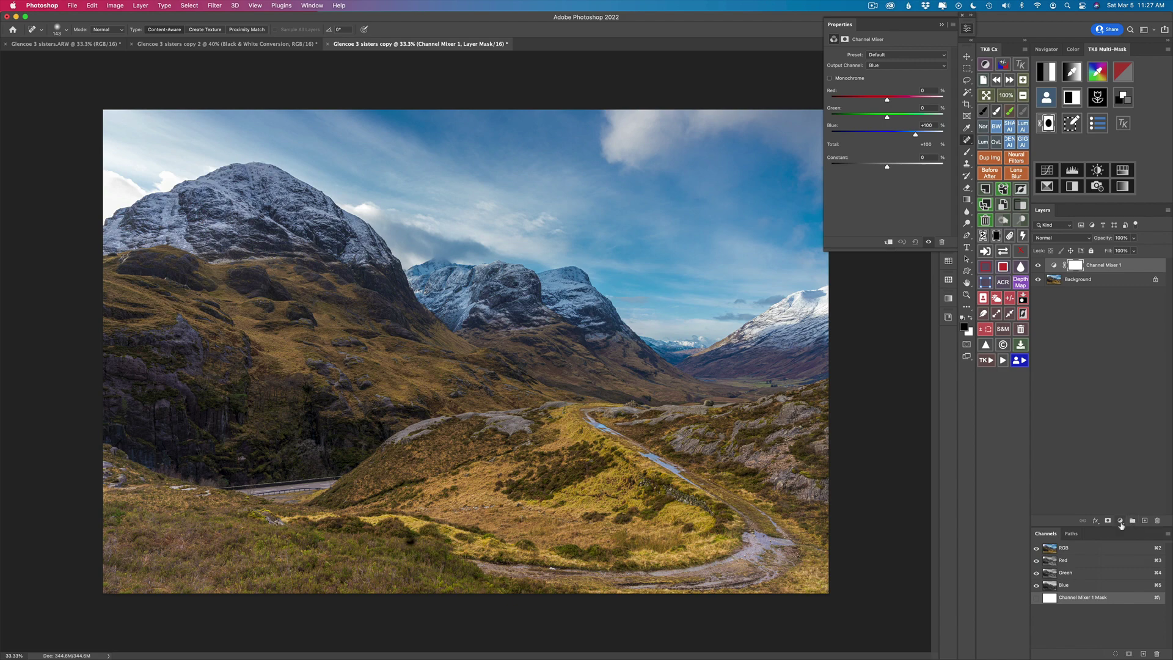
click(1120, 521)
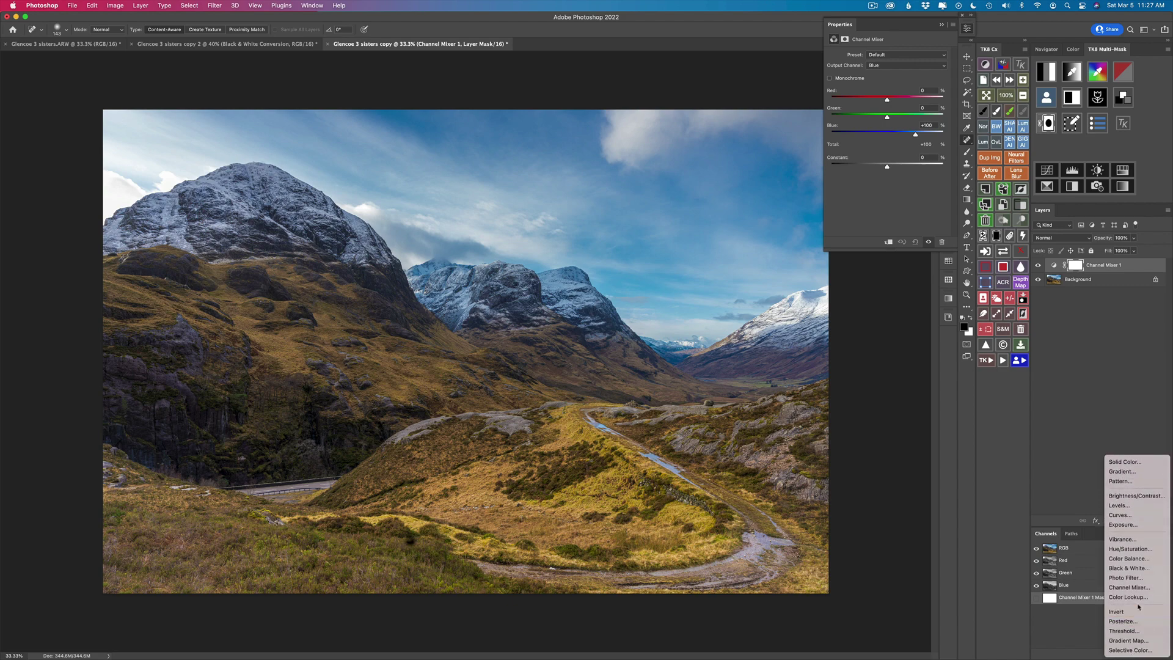
click(1131, 651)
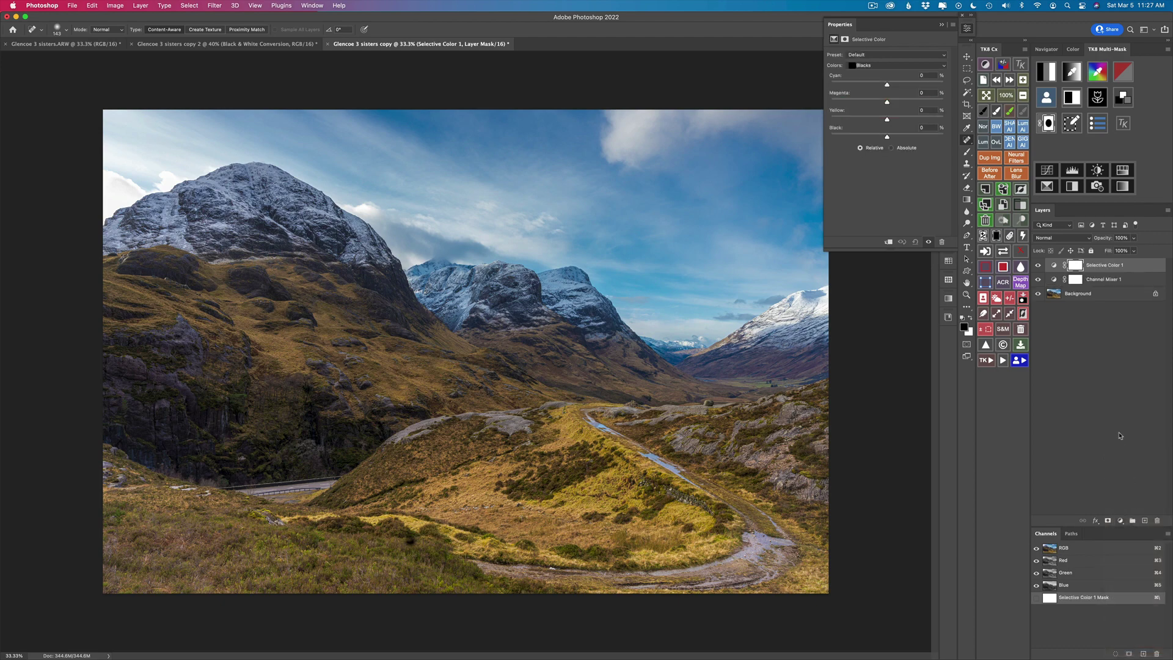
click(1120, 521)
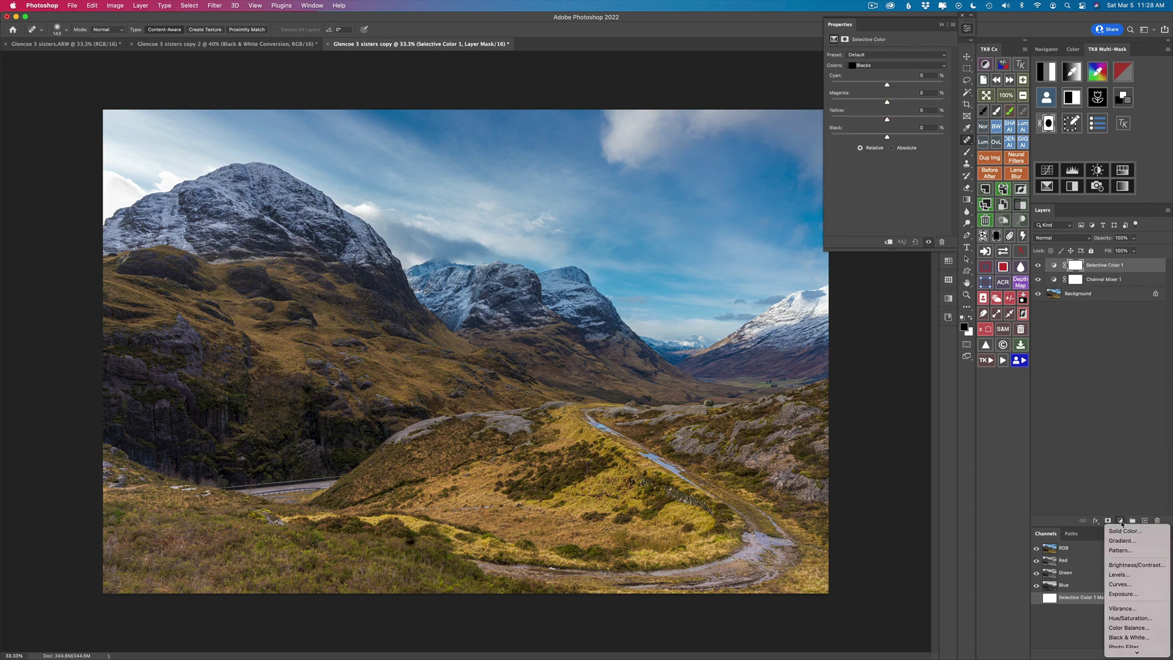
mouse_move(1135, 653)
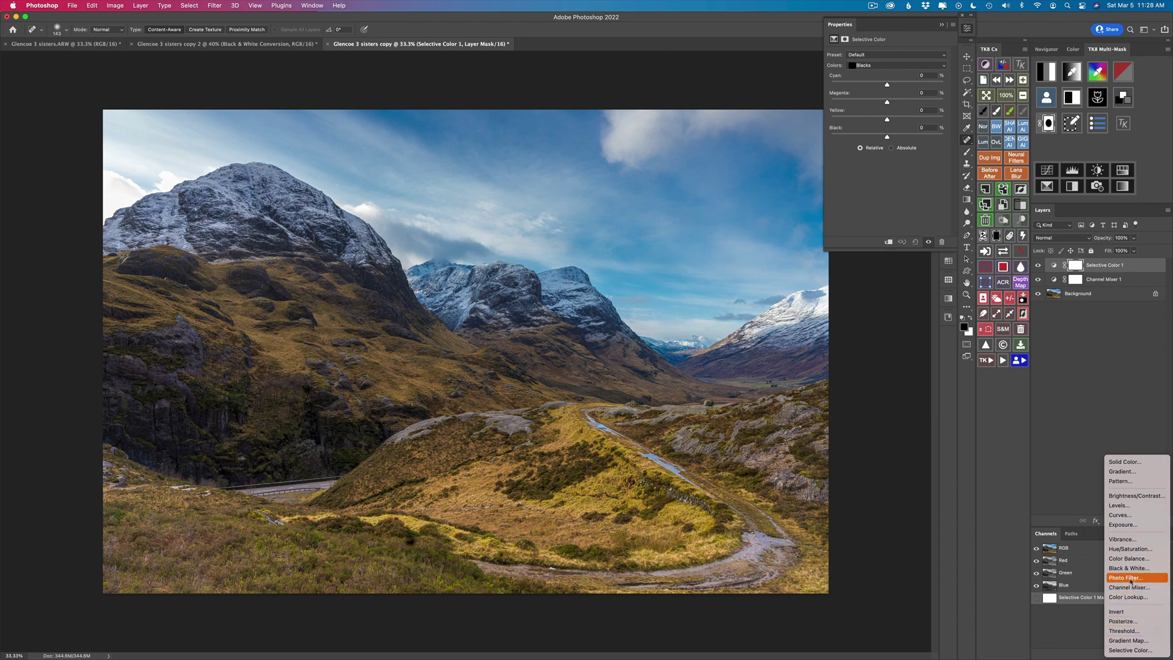
click(1128, 569)
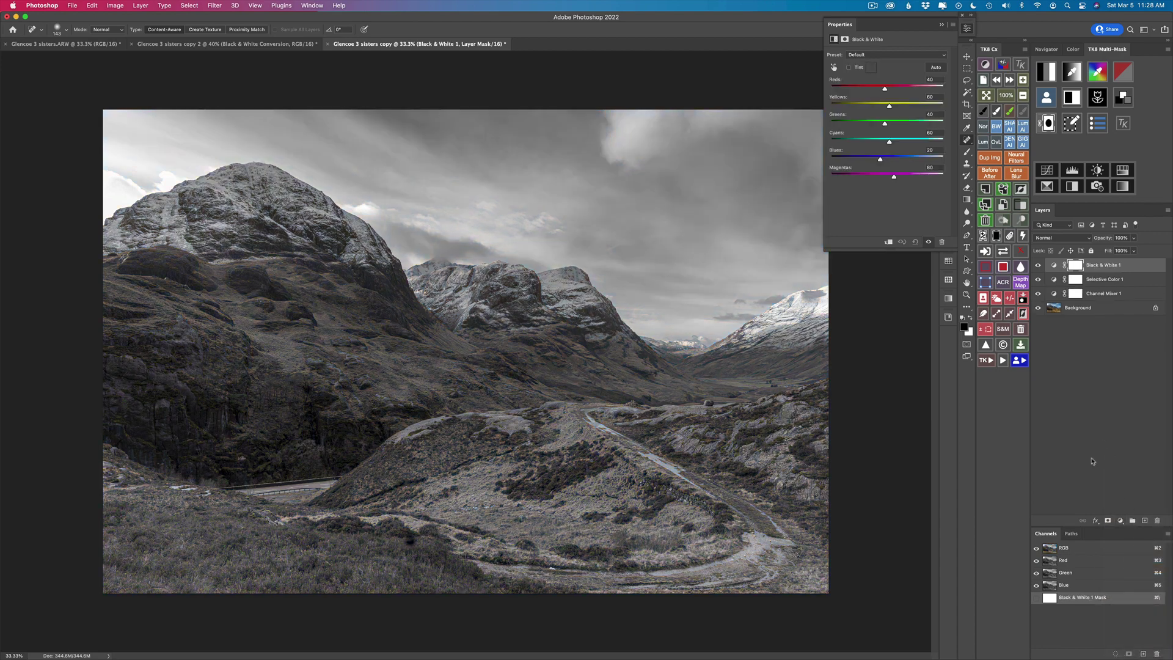
click(1120, 521)
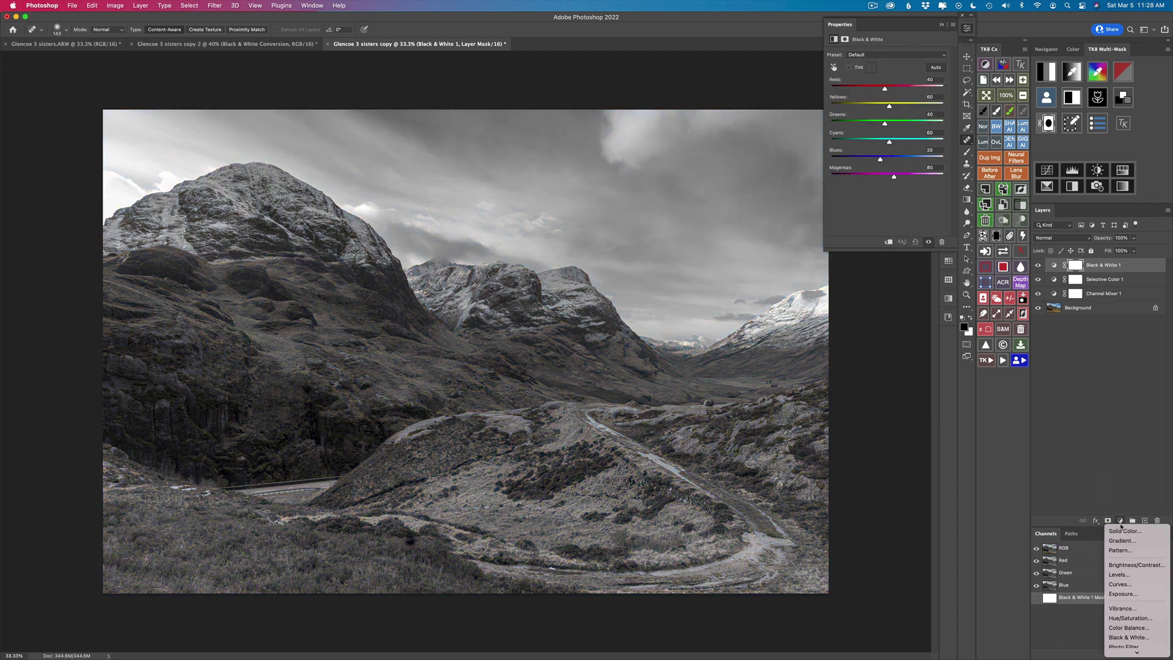
click(1128, 585)
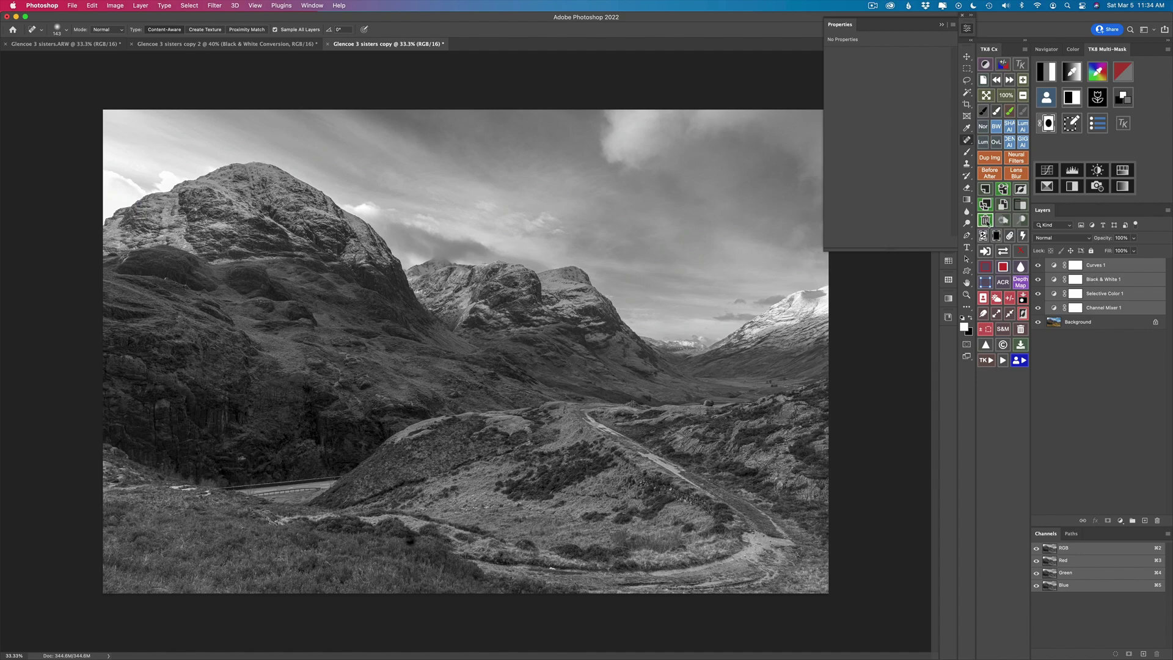
Delete the four manually added adjustment layers and run the BW action from the Black and White Conversion set.
click(985, 219)
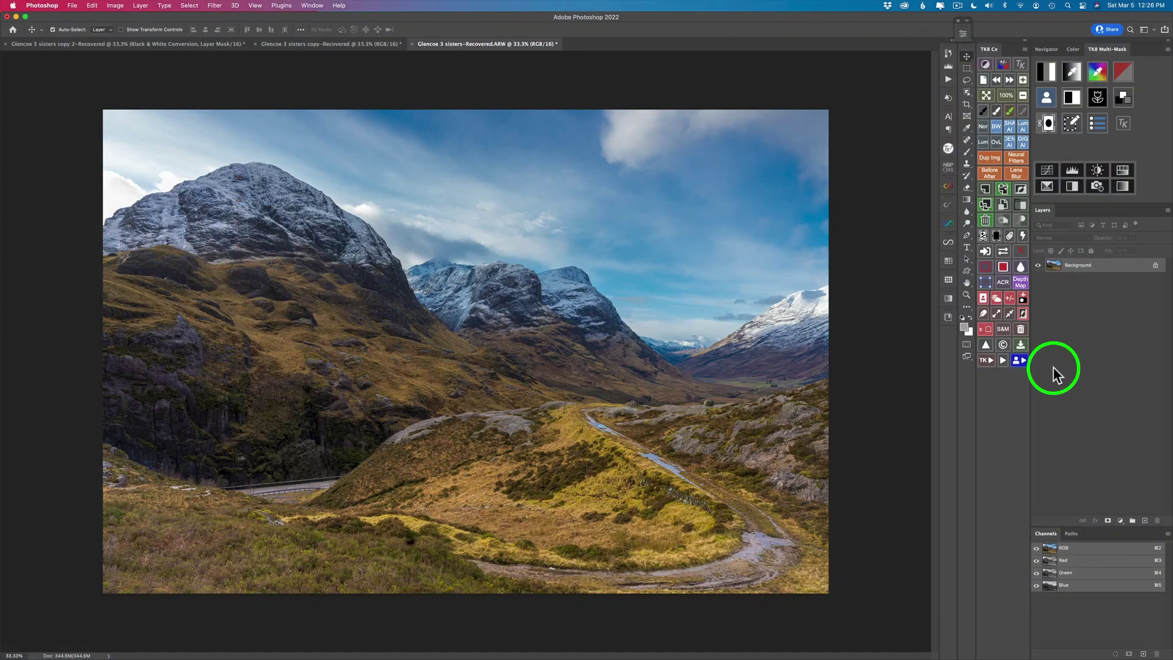
click(949, 77)
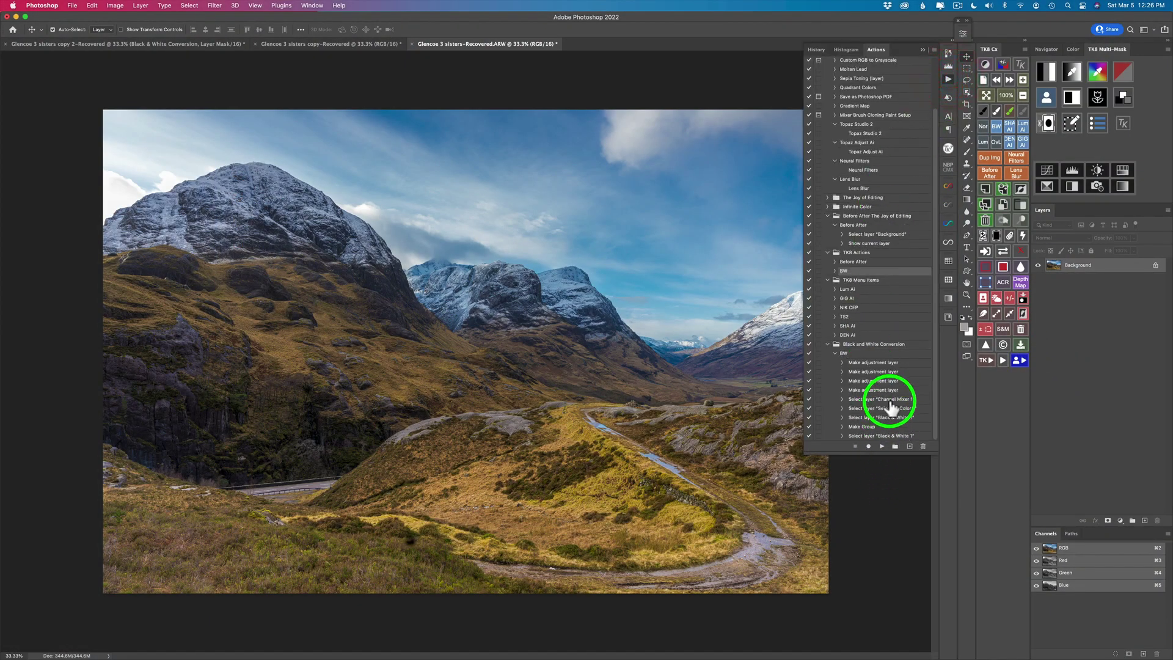
click(850, 355)
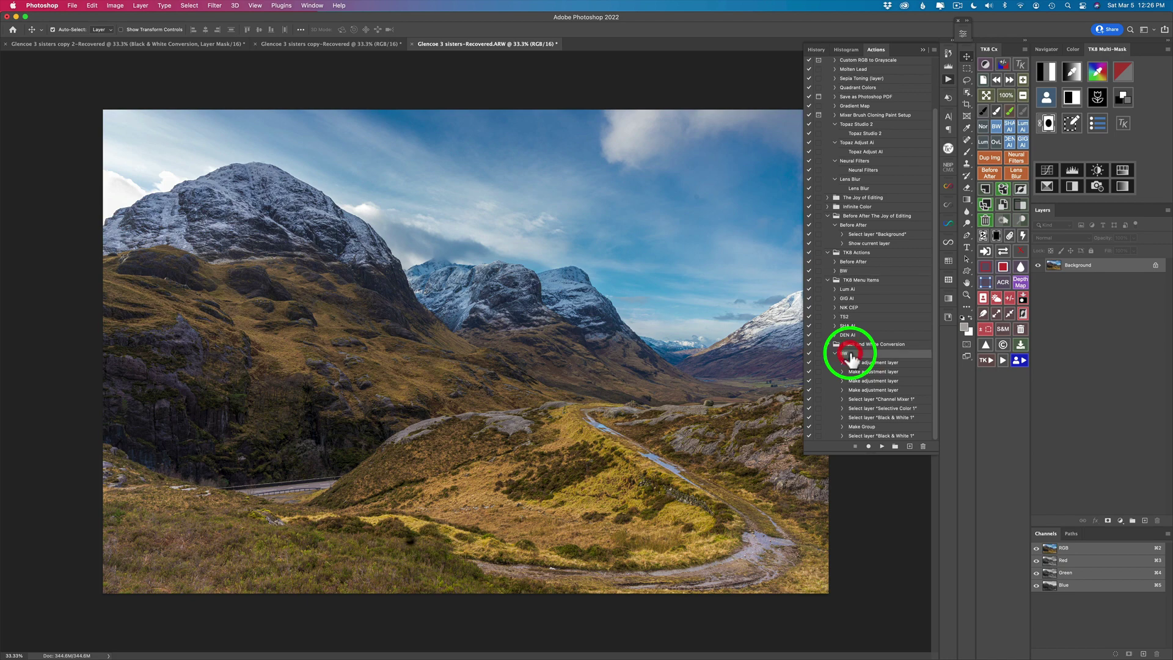
click(881, 446)
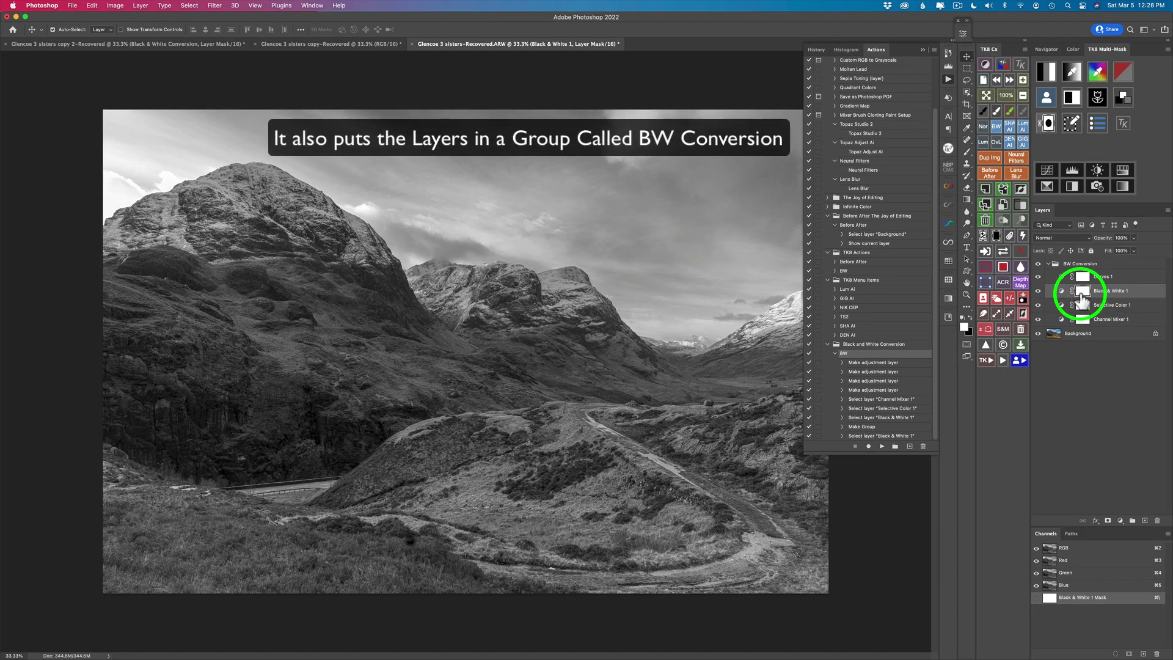
click(949, 82)
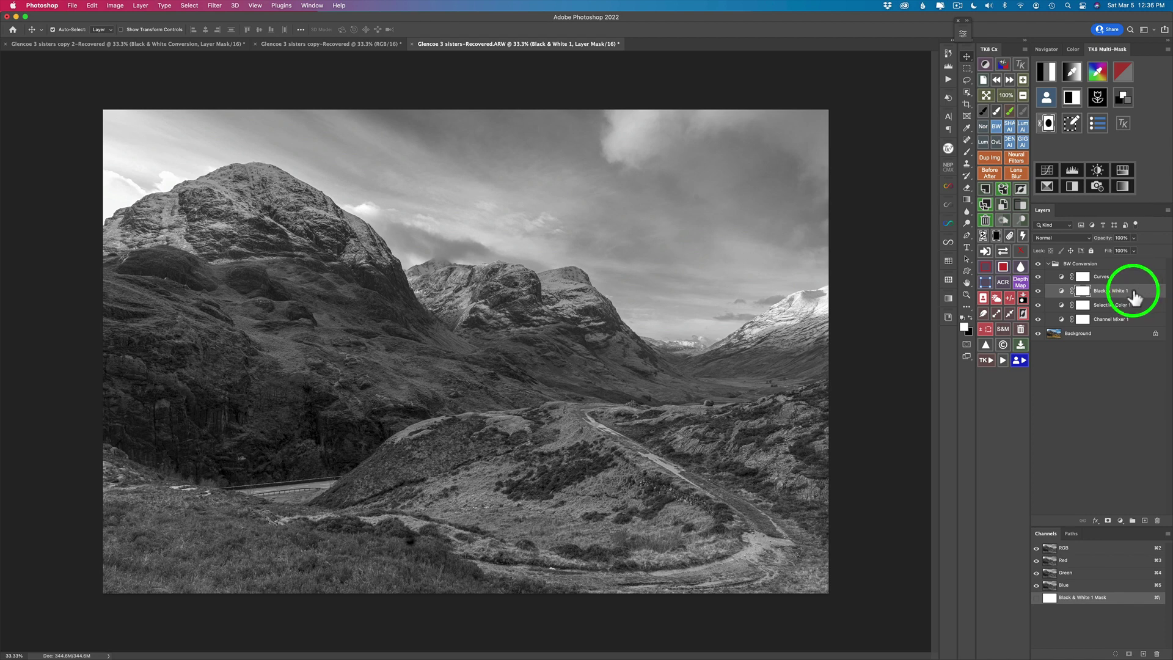
Compare the photo with the Black & White 1 layer hidden and shown, and open that layer's adjustment settings.
click(1038, 291)
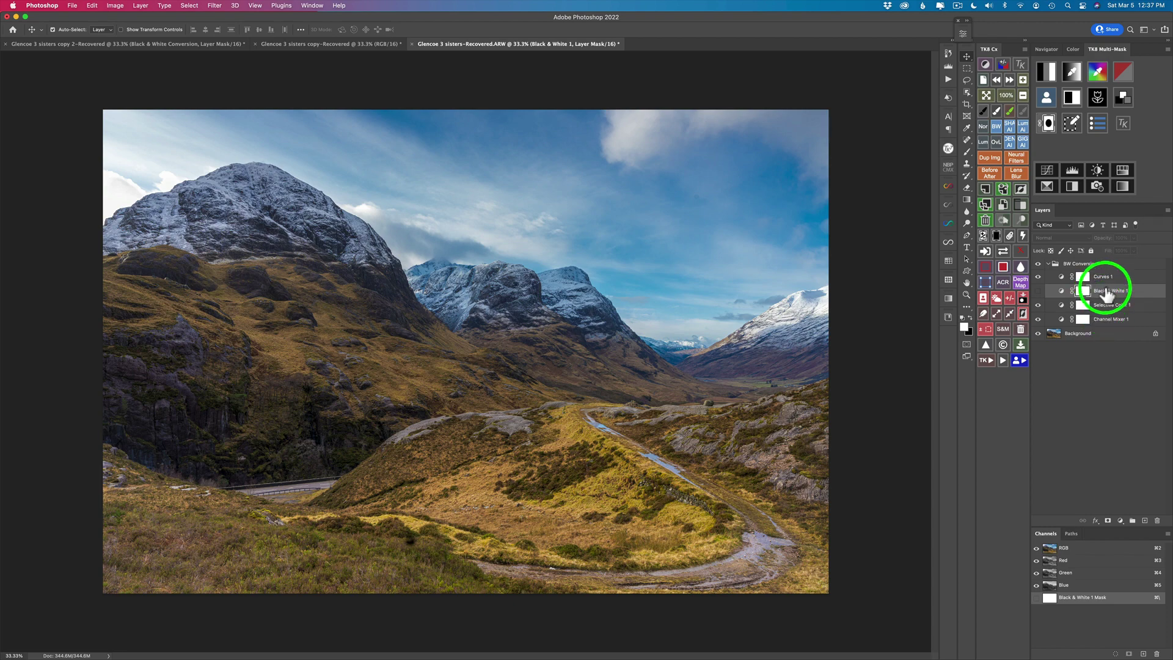
click(1038, 291)
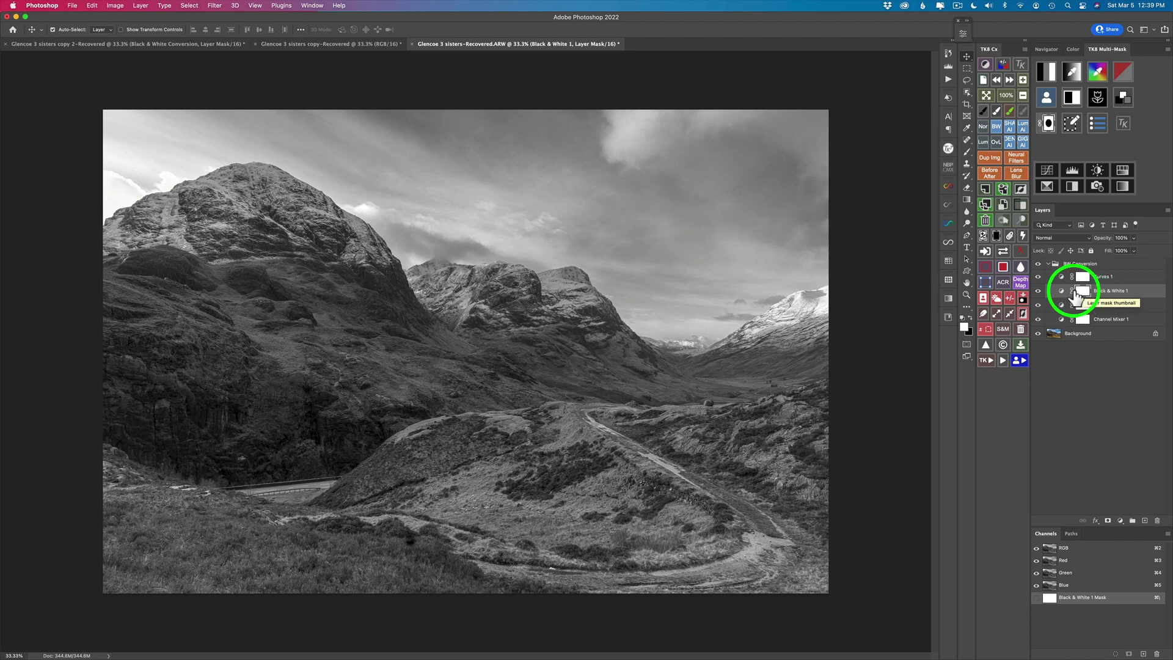
double_click(1061, 292)
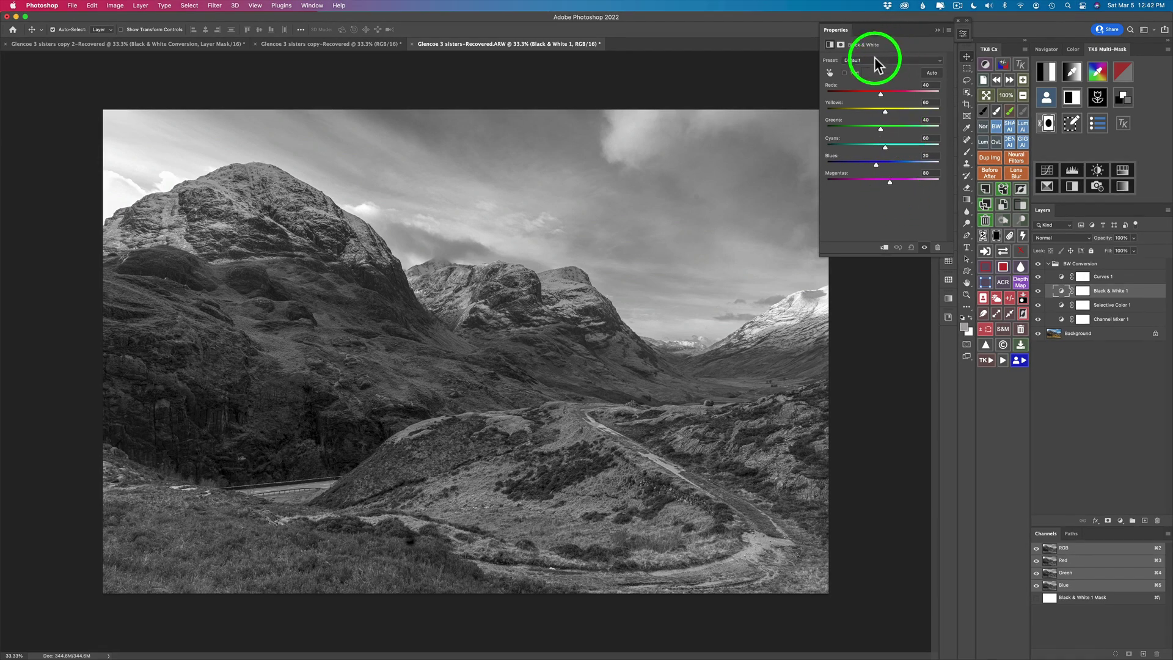
Try the Blue Filter, Maximum Black and Yellow Filter presets on the Black & White 1 layer, and return to Default.
click(893, 61)
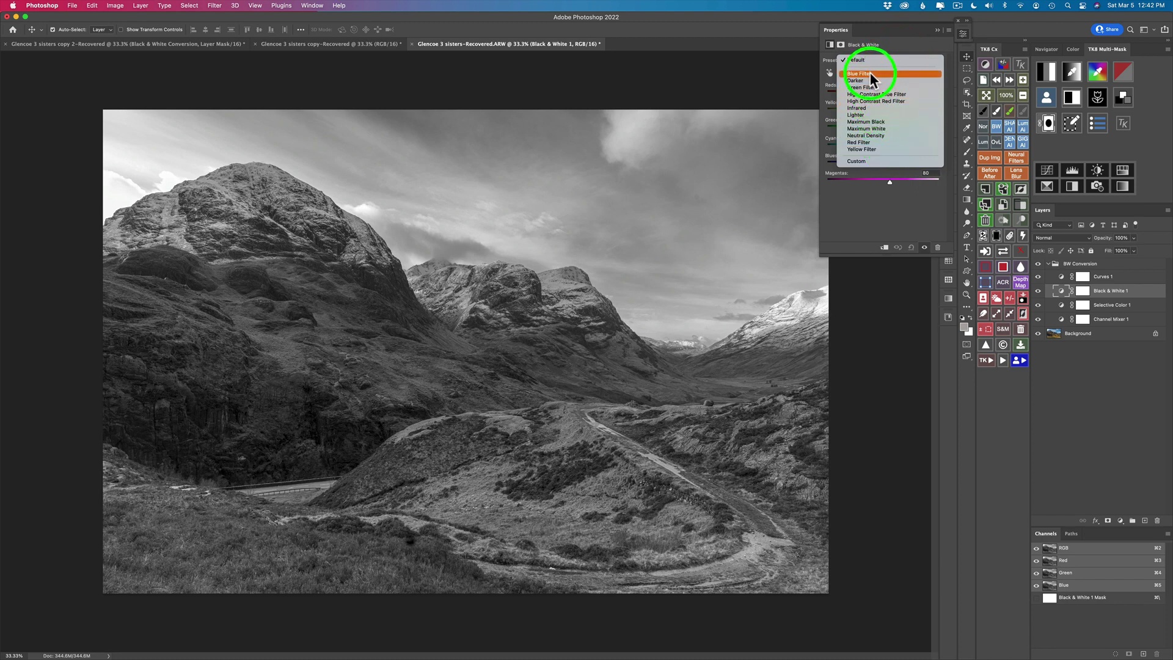
click(870, 72)
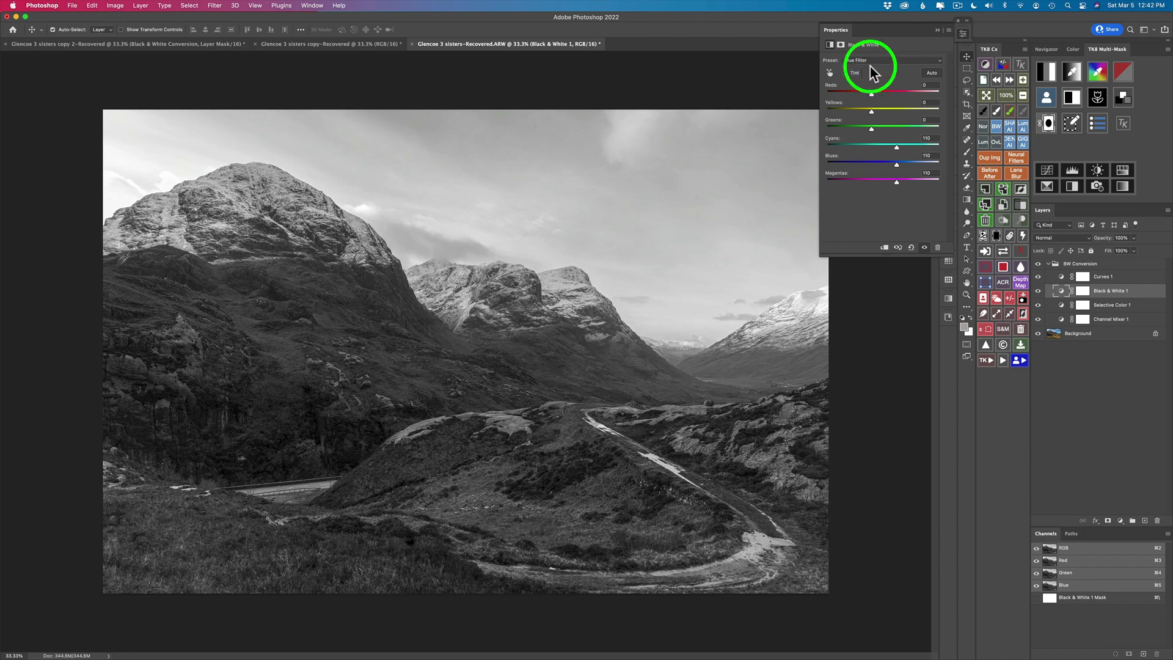
click(870, 59)
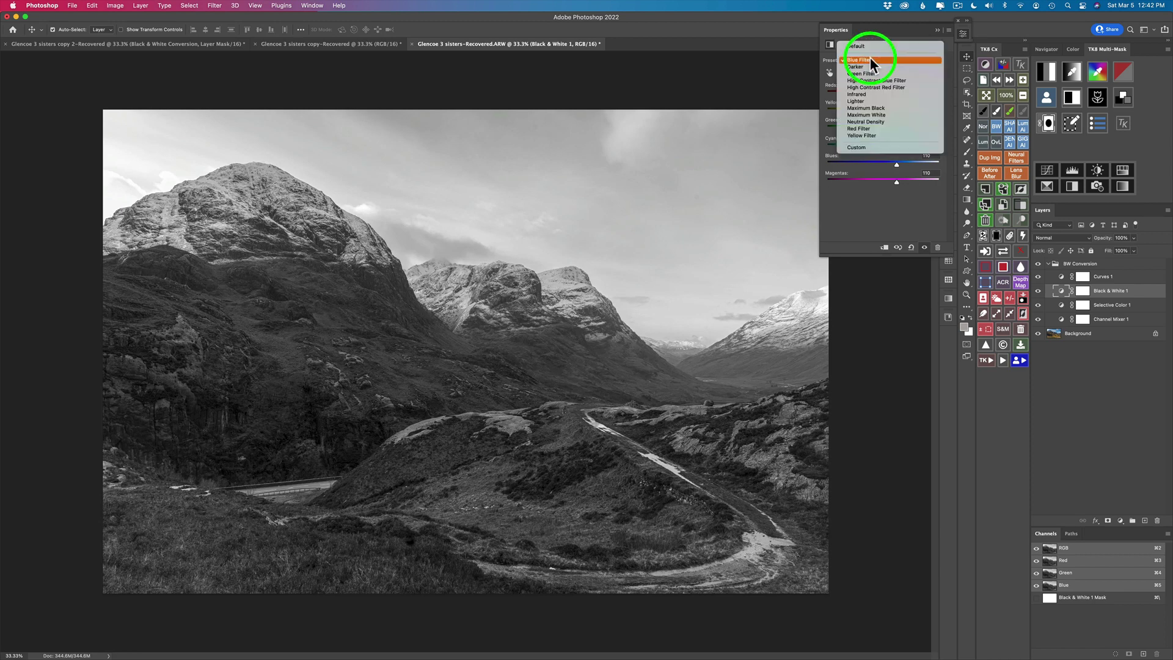
click(874, 107)
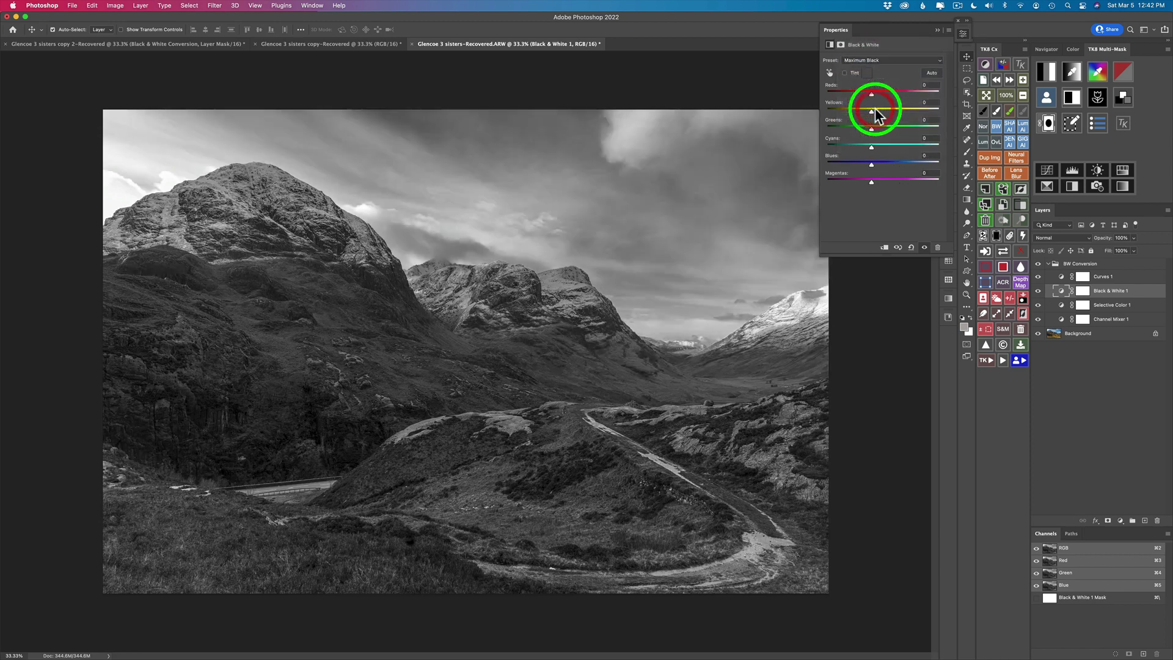
click(875, 59)
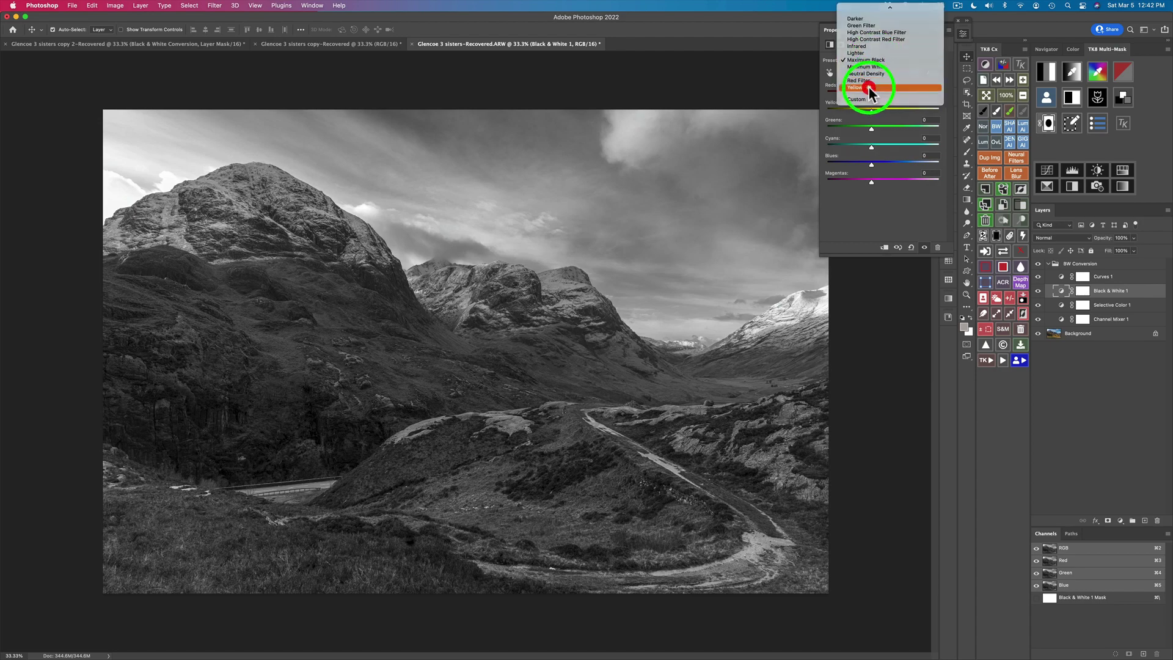
click(868, 88)
click(897, 58)
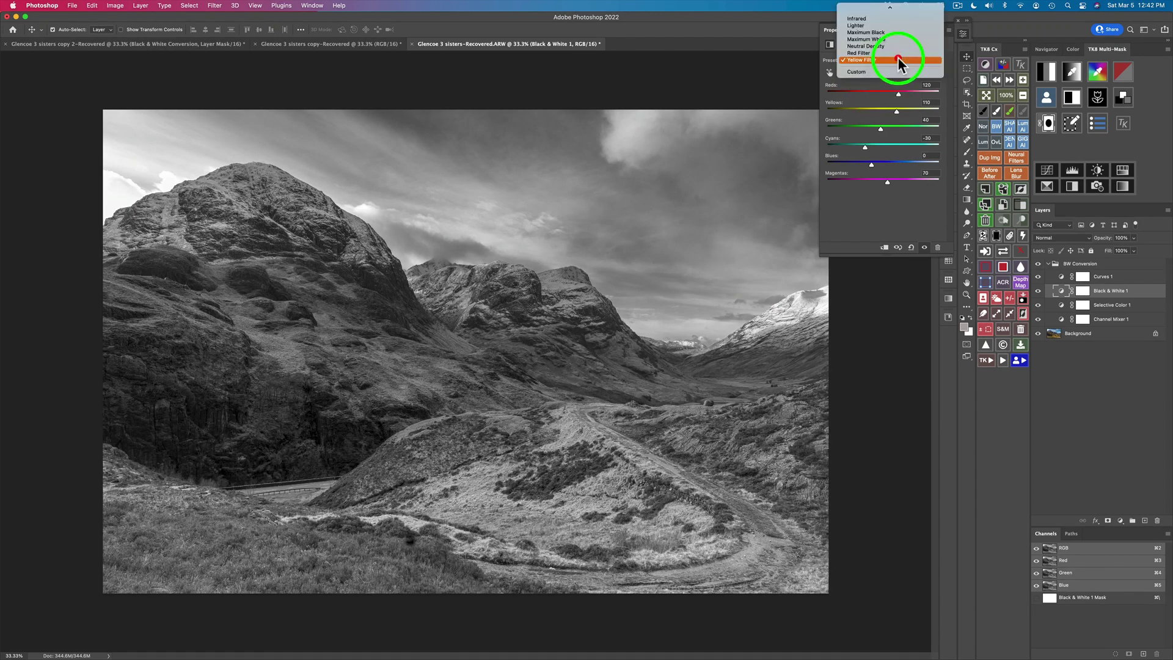
click(883, 9)
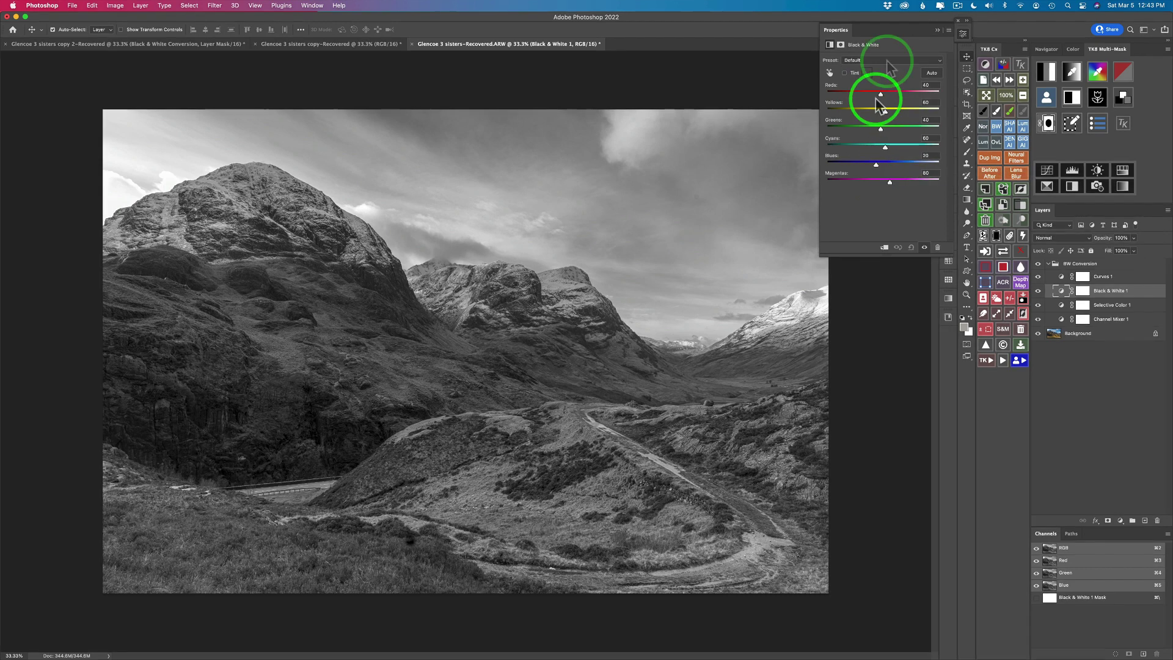
Set Reds to 253 and Yellows to 52 on the Black & White 1 layer to brighten the warm-toned land areas.
drag(880, 94, 927, 98)
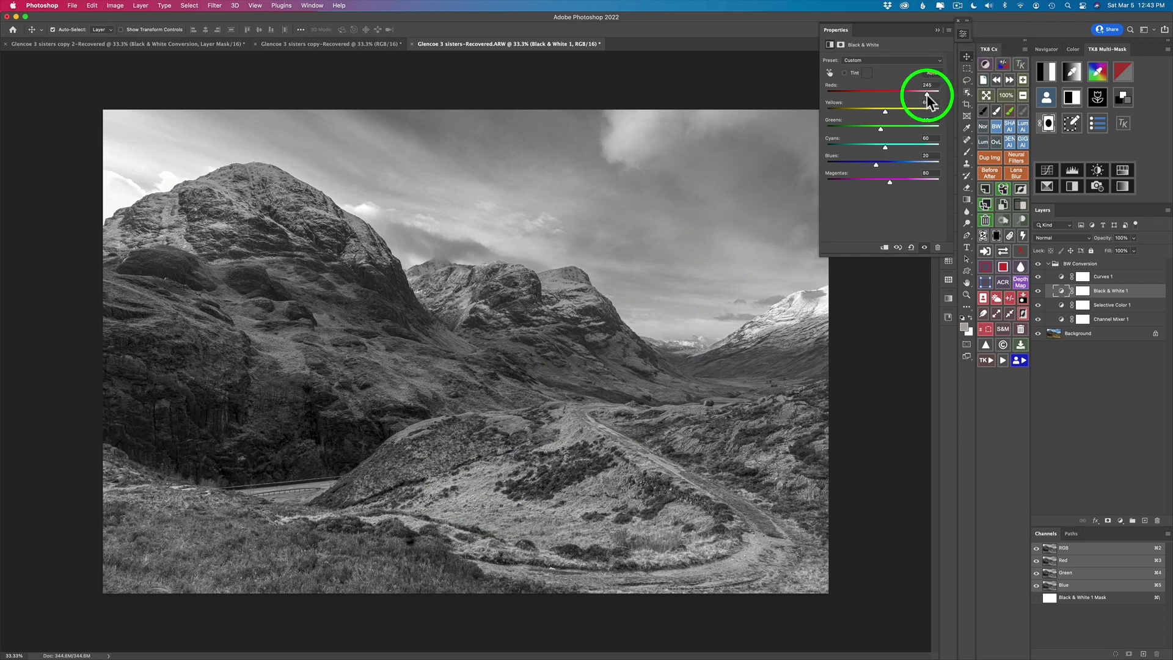
drag(928, 93, 921, 94)
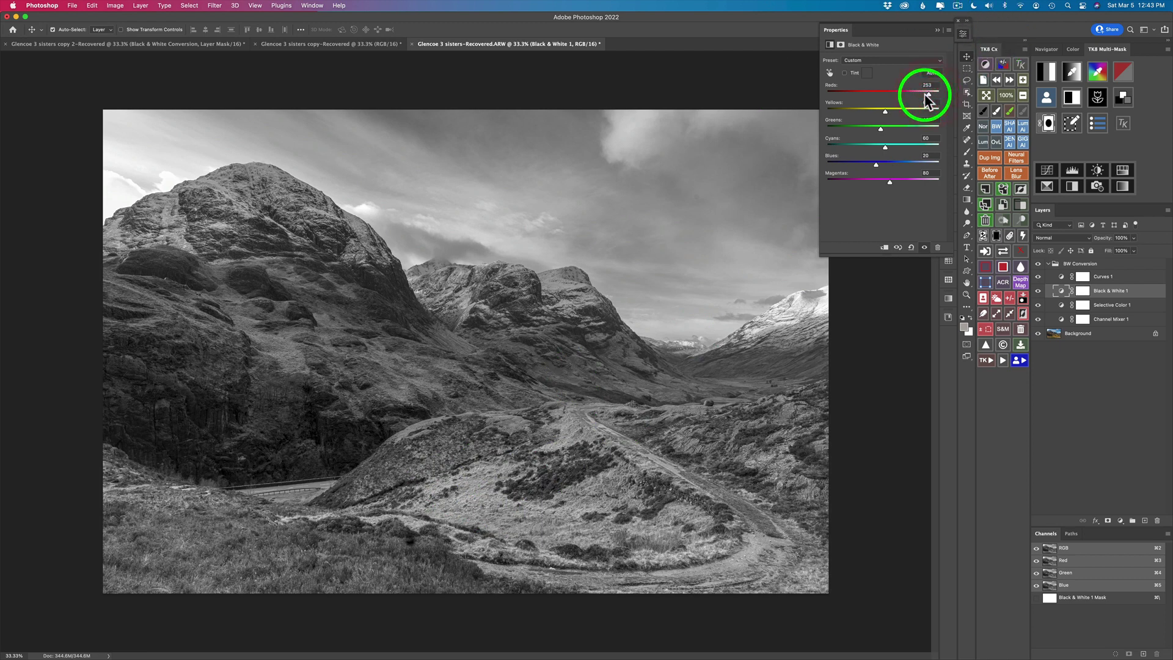
drag(928, 93, 927, 92)
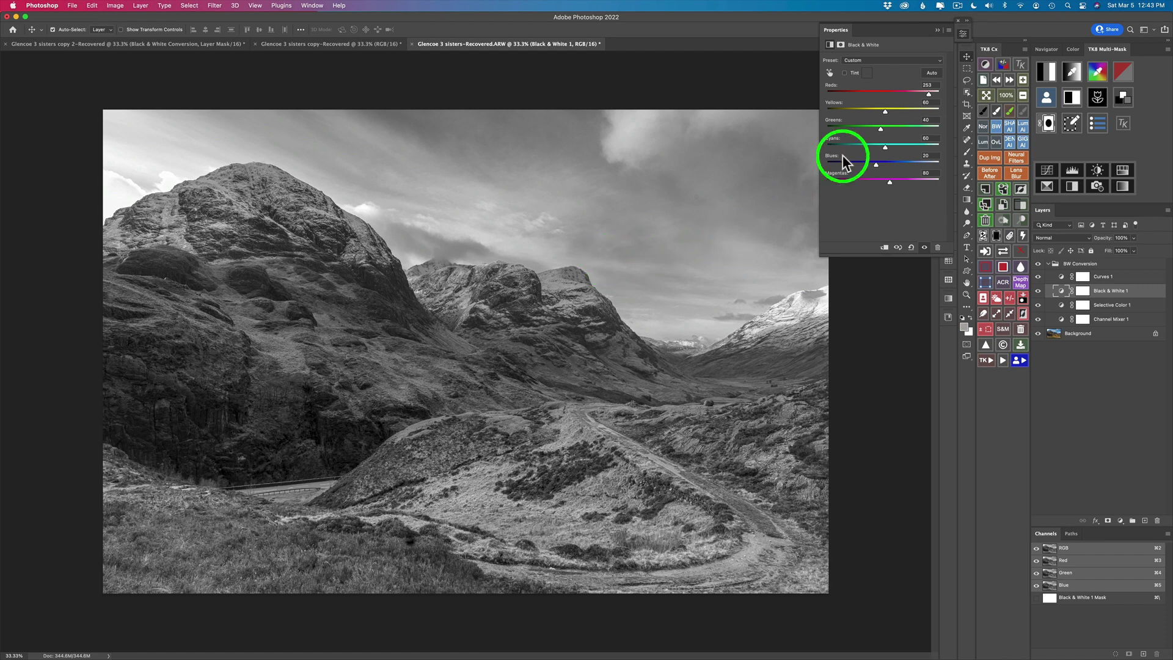
drag(885, 111, 867, 110)
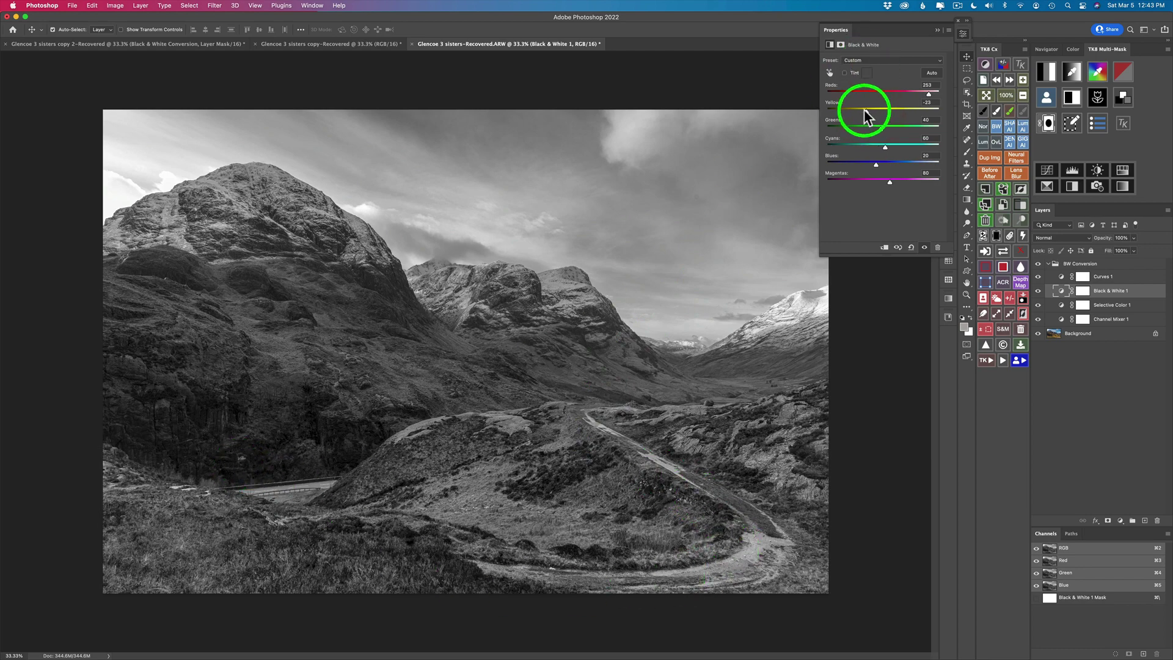
mouse_move(866, 111)
mouse_down()
mouse_move(943, 112)
mouse_move(863, 110)
mouse_move(882, 110)
mouse_up()
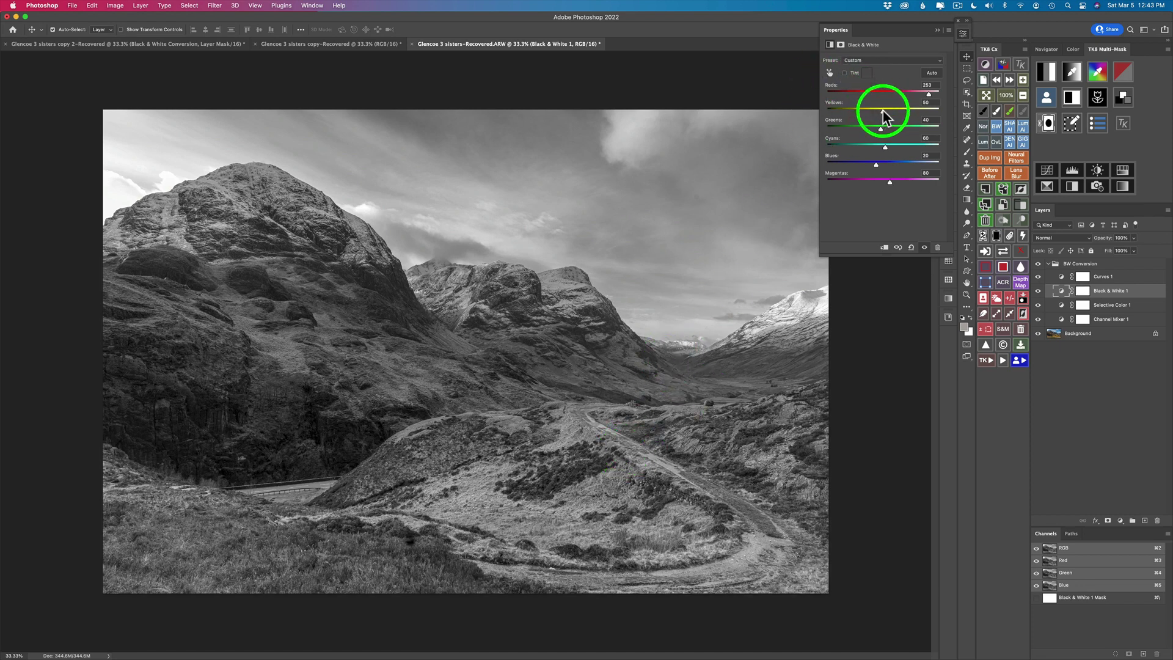
drag(883, 110, 883, 110)
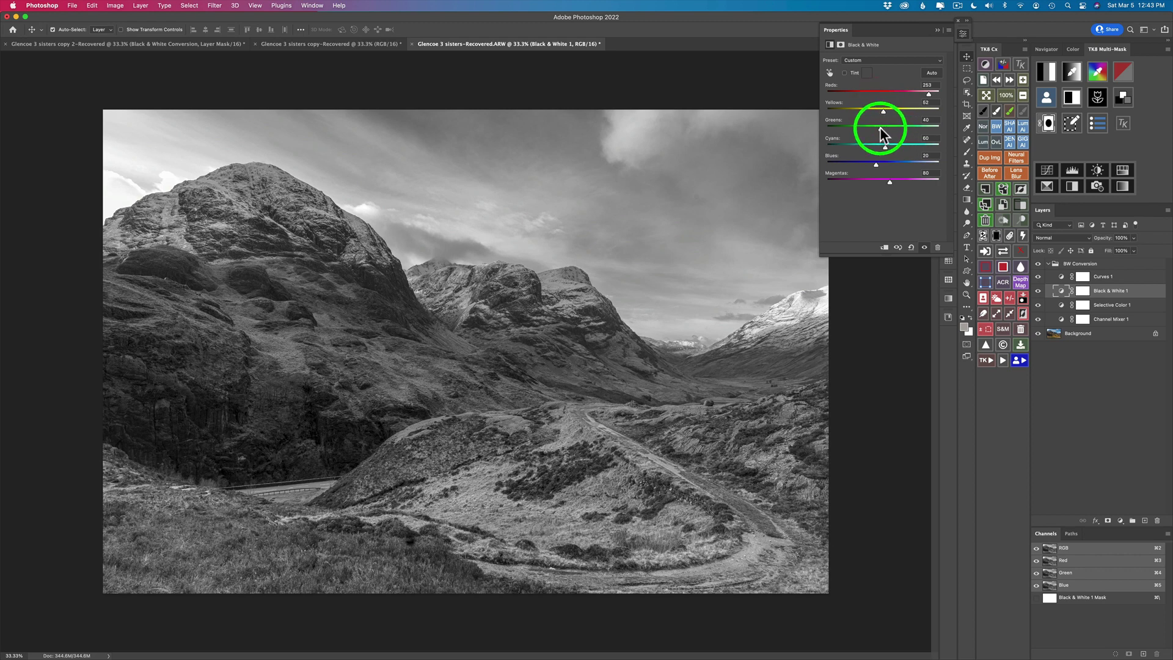
Set Greens to 95, Cyans to -102, Blues to -27 and Magentas to 213 on the Black & White 1 layer.
mouse_move(882, 133)
mouse_down()
mouse_move(921, 132)
mouse_move(850, 127)
mouse_move(918, 134)
mouse_move(857, 129)
mouse_move(892, 140)
mouse_up()
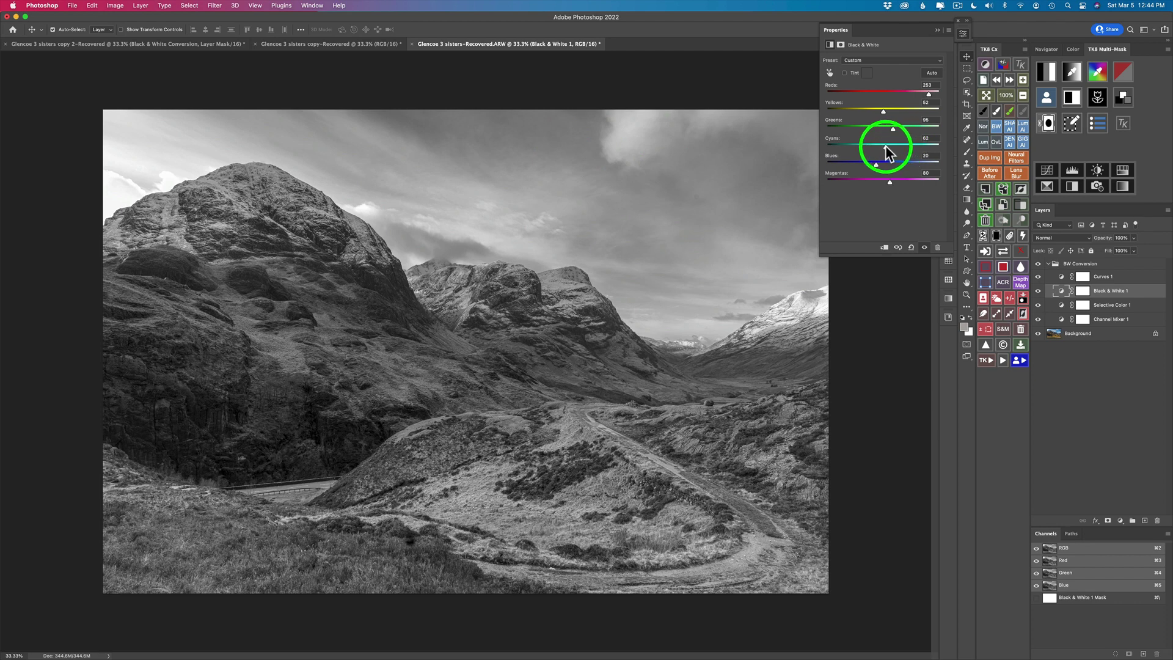
mouse_move(885, 148)
mouse_down()
mouse_move(858, 145)
mouse_move(897, 162)
mouse_move(868, 163)
mouse_up()
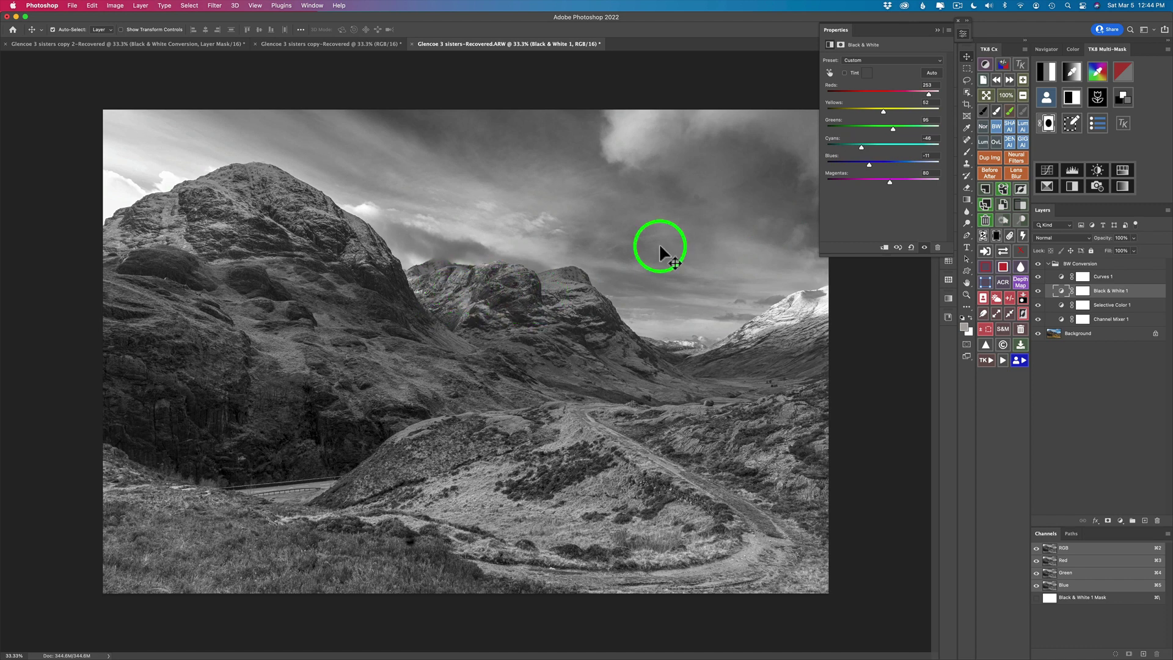
drag(869, 164, 907, 181)
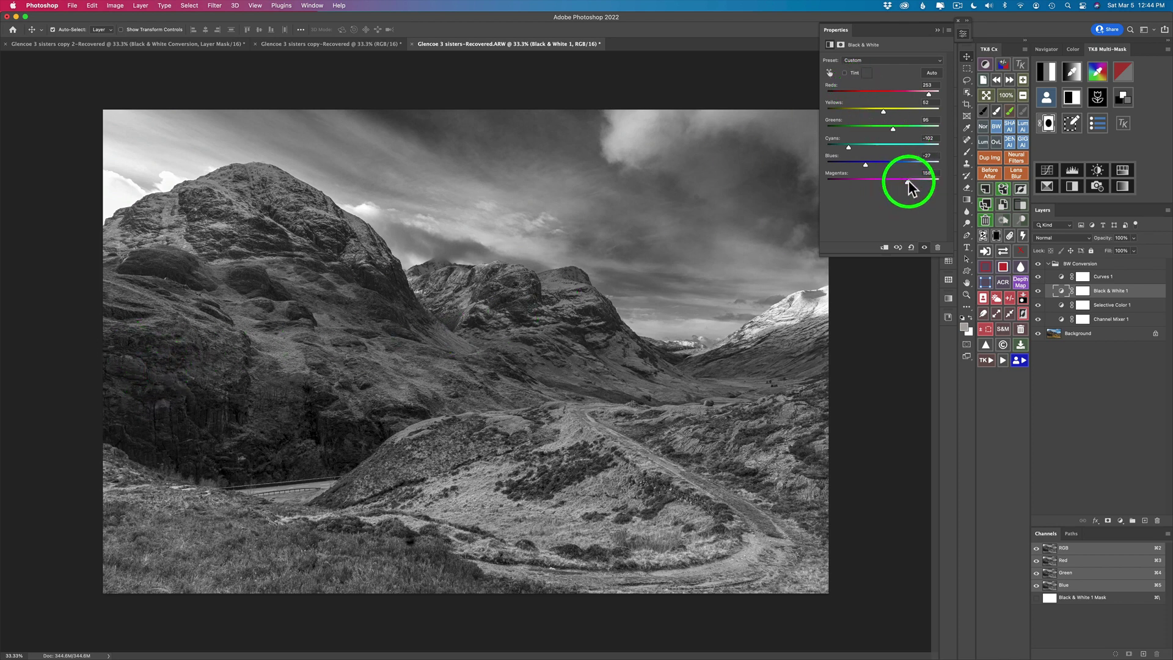
mouse_move(907, 181)
mouse_down()
mouse_move(921, 181)
mouse_move(893, 179)
mouse_move(919, 180)
mouse_up()
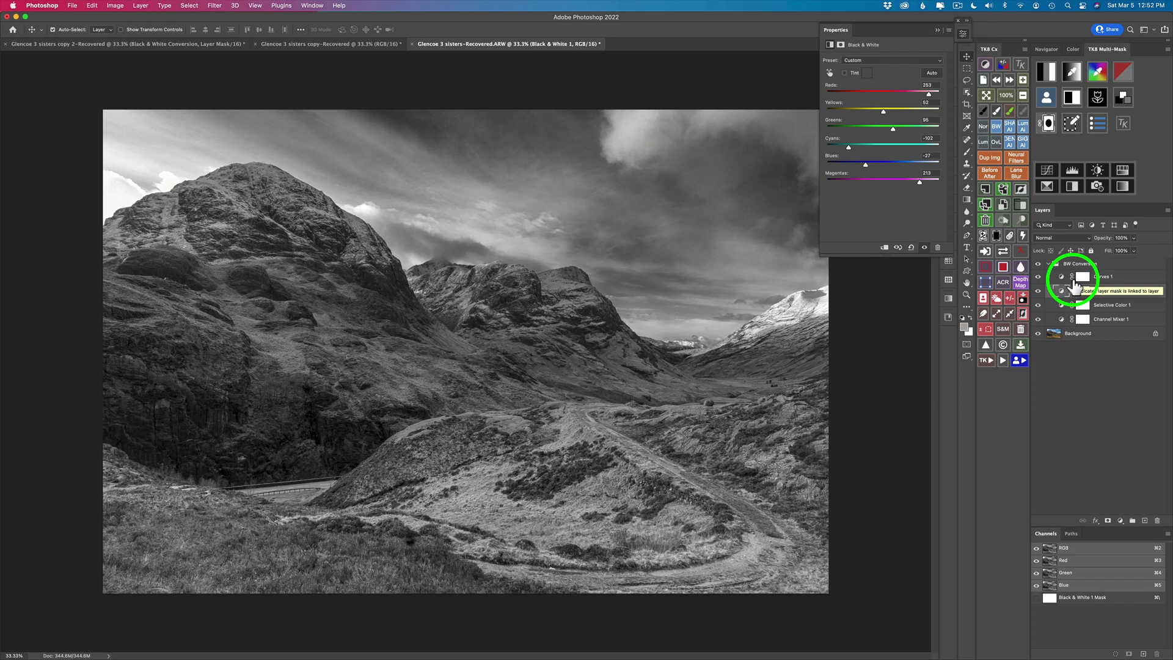
Try a new Selective Color layer above Curves 1 with Reds at Cyan -43, Magenta -22 and Black -6, and delete it.
click(1089, 289)
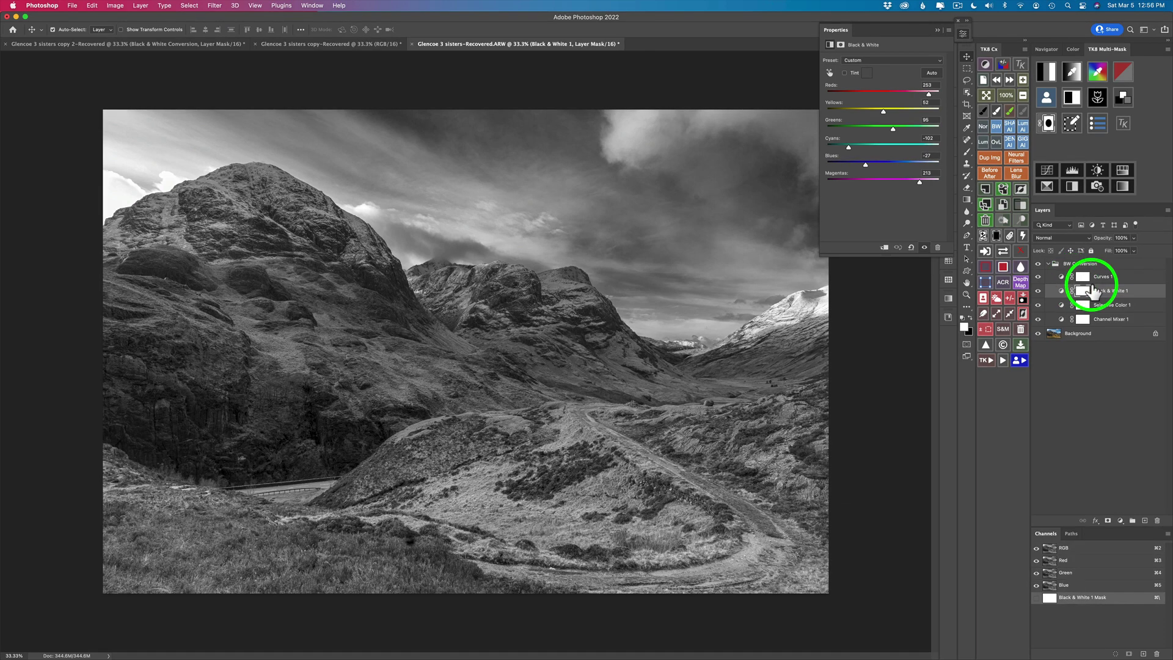
click(1135, 305)
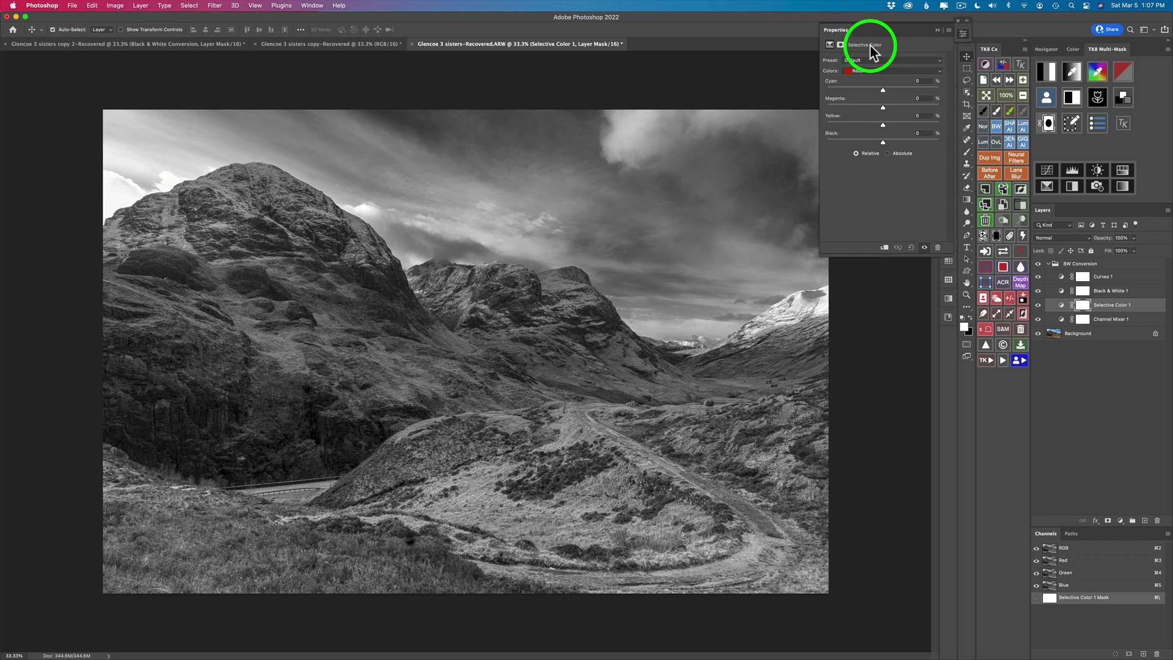
click(1107, 278)
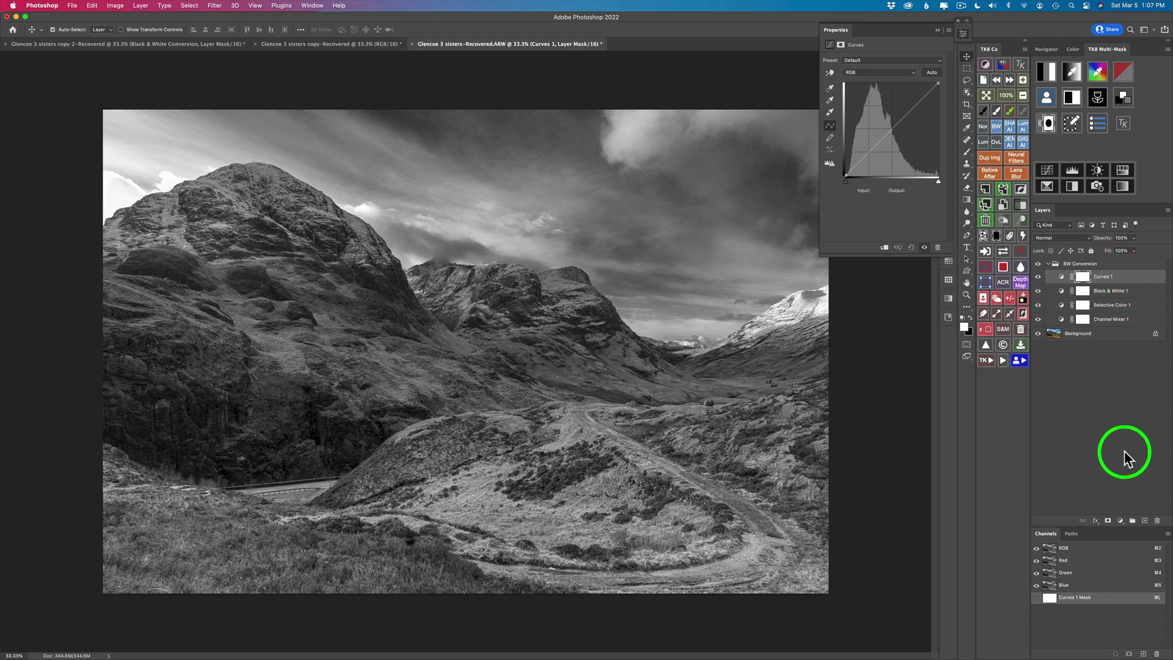
click(1121, 520)
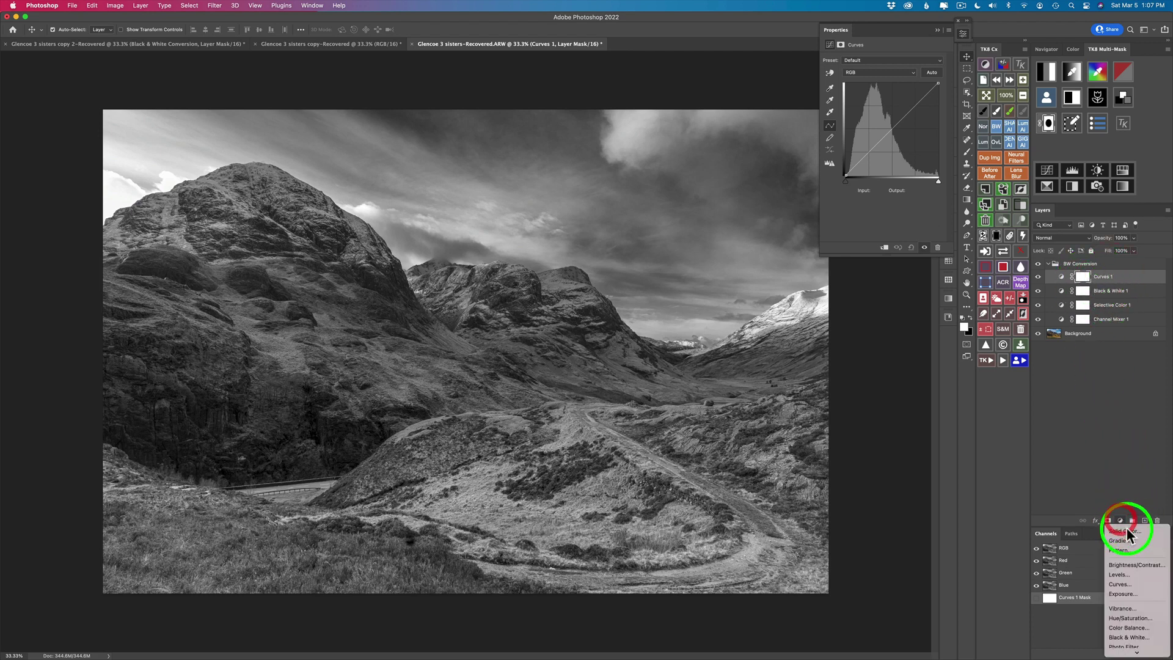
click(1136, 648)
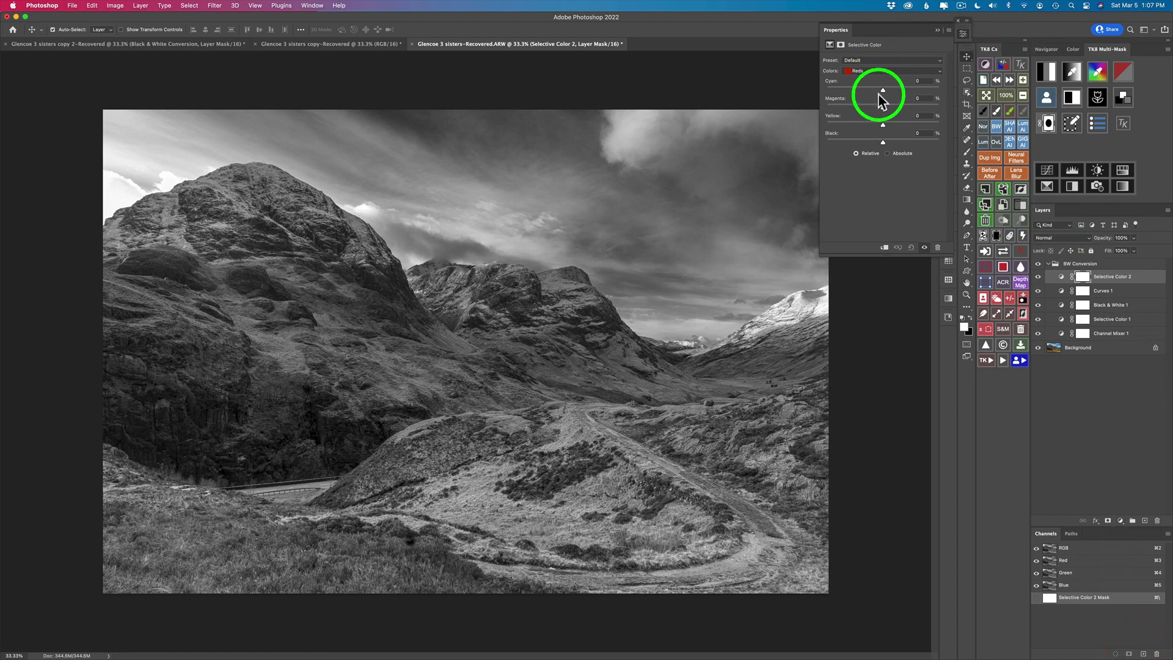
drag(871, 90, 880, 140)
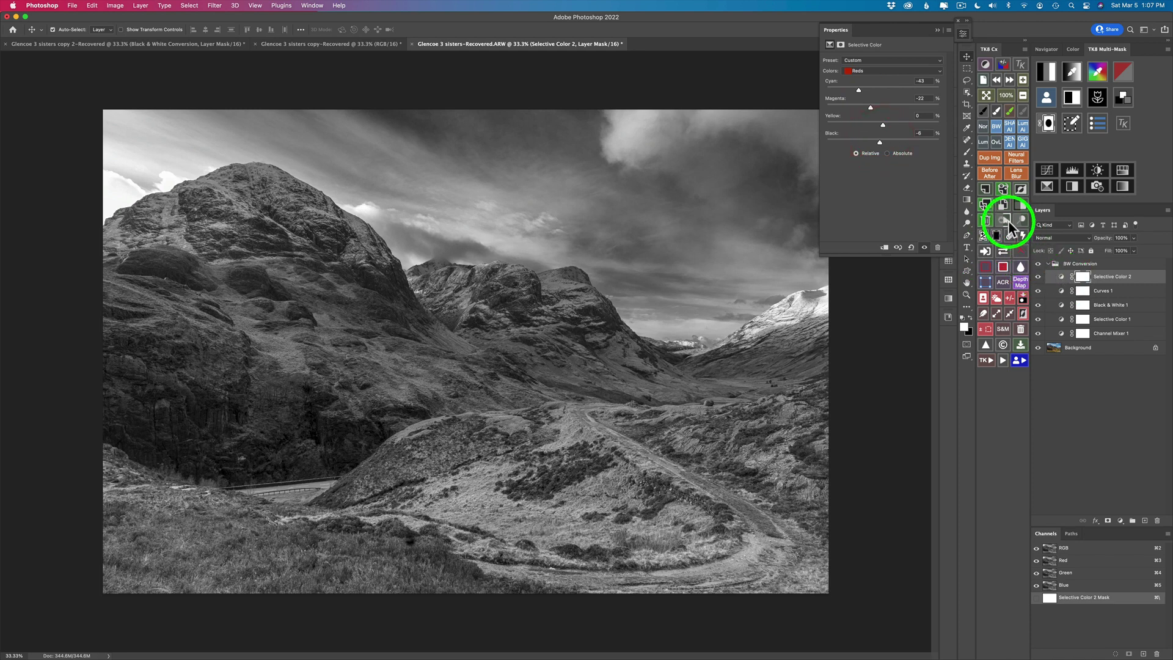
click(986, 220)
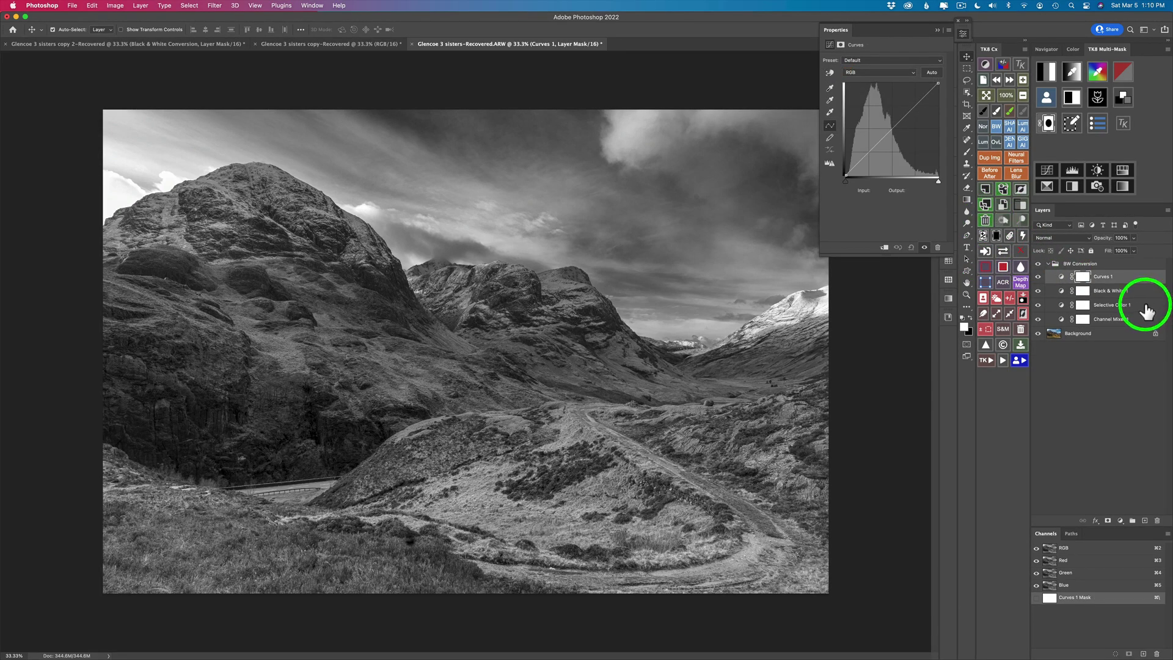
Select the Selective Color 1 layer, review its available color ranges and choose Reds for adjustment.
click(1144, 306)
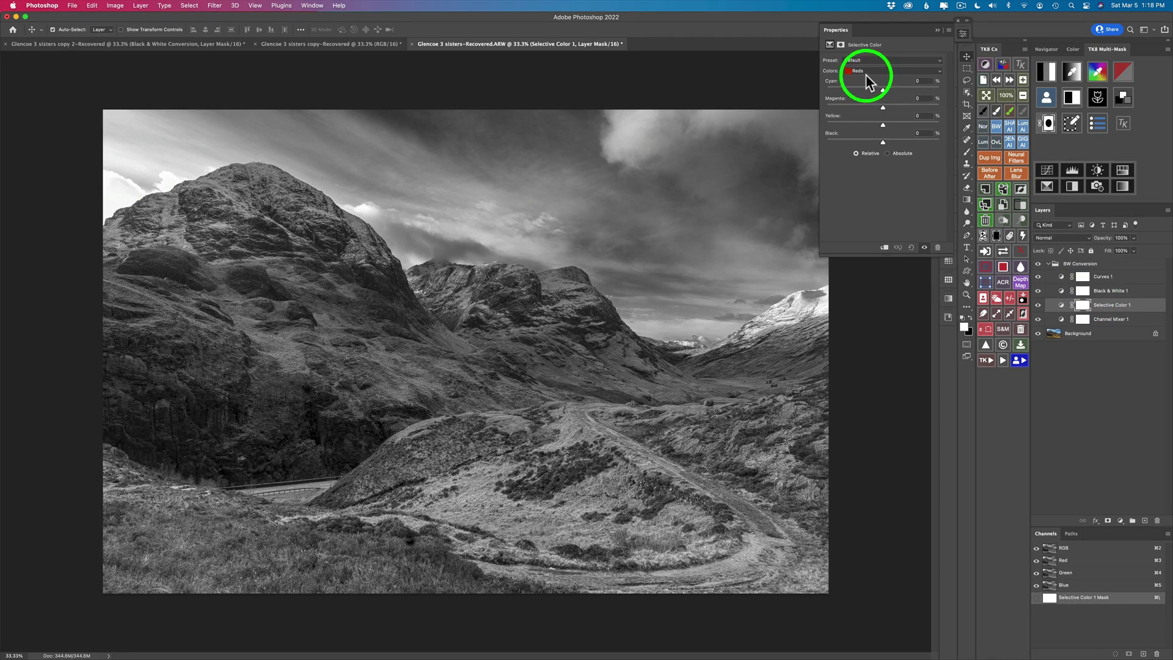
click(866, 69)
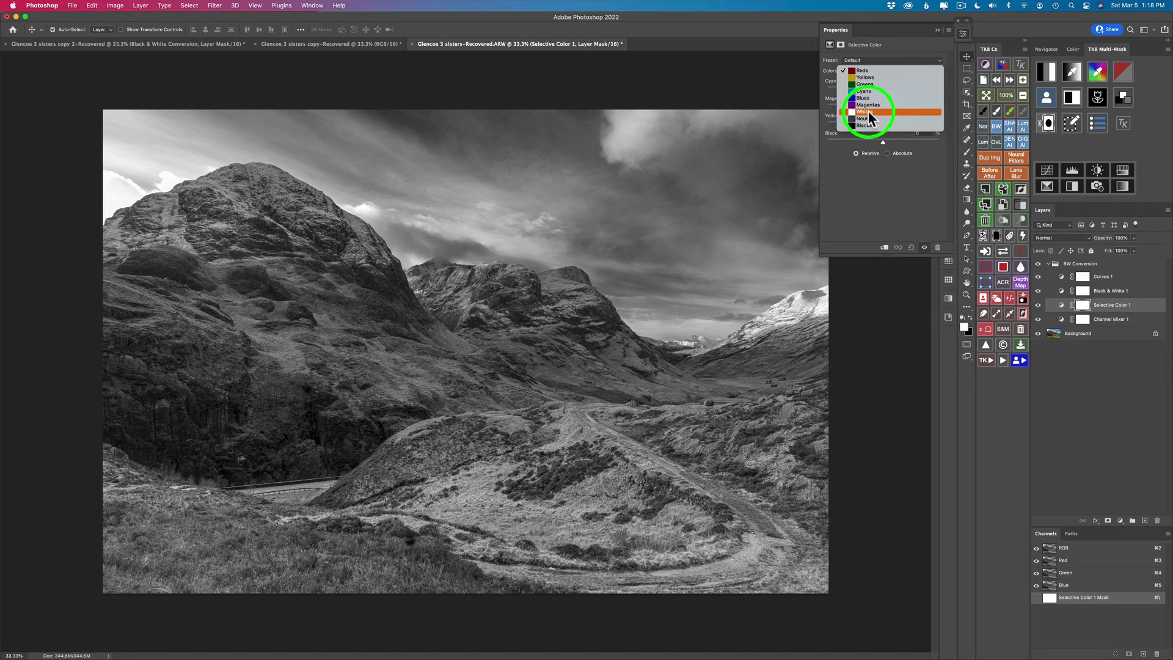
click(885, 181)
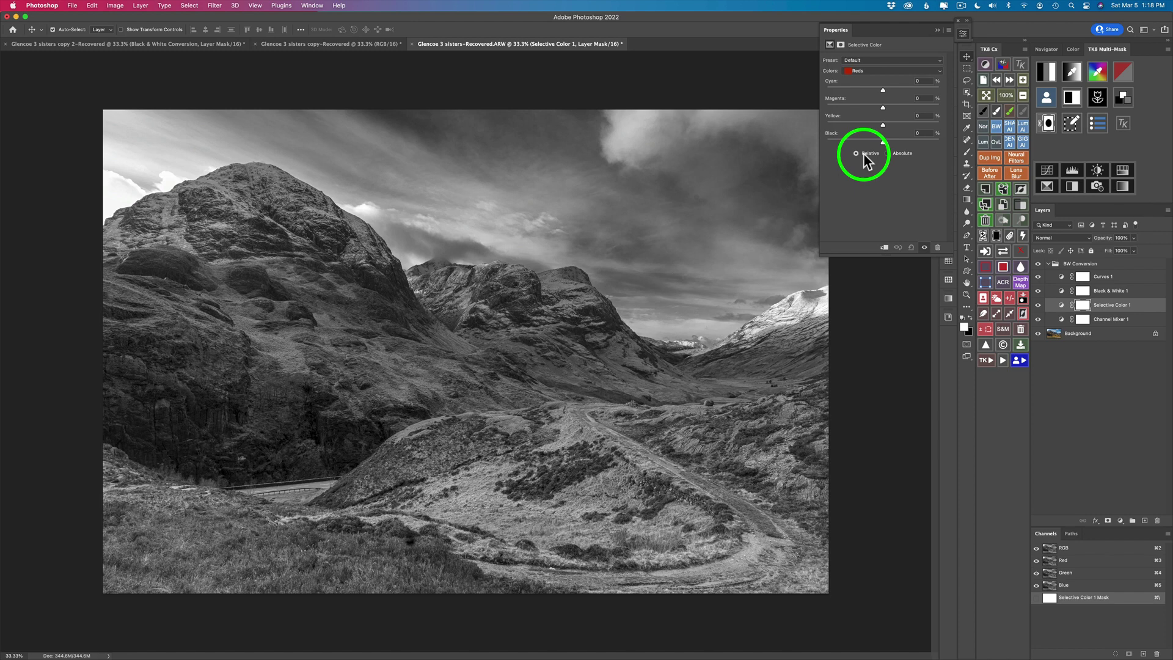
click(878, 69)
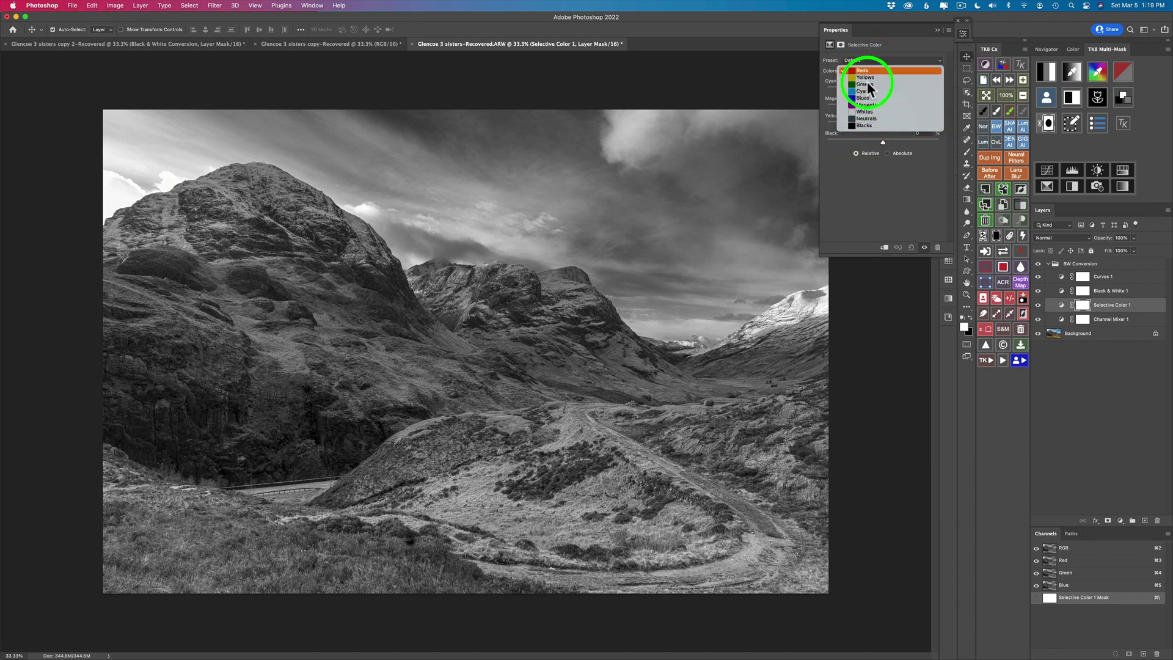
click(864, 71)
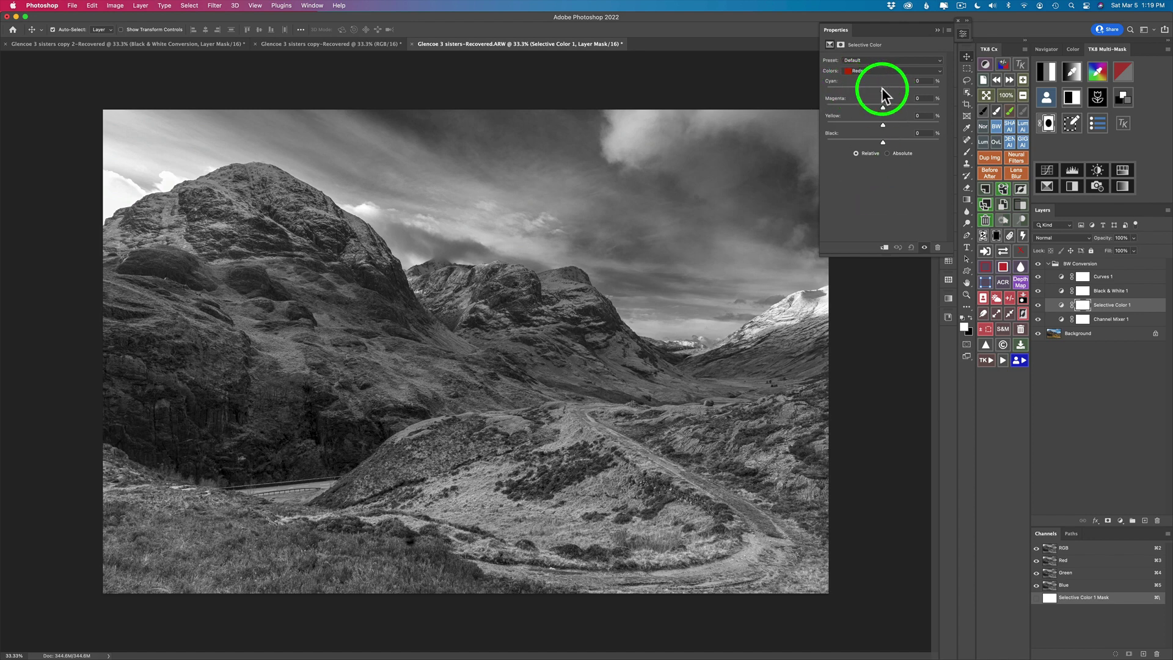
Try Cyan +63, Magenta -33, Yellow -62 and Black -25 for the Reds, and reset the Selective Color 1 adjustment.
drag(899, 88, 864, 108)
drag(882, 124, 847, 122)
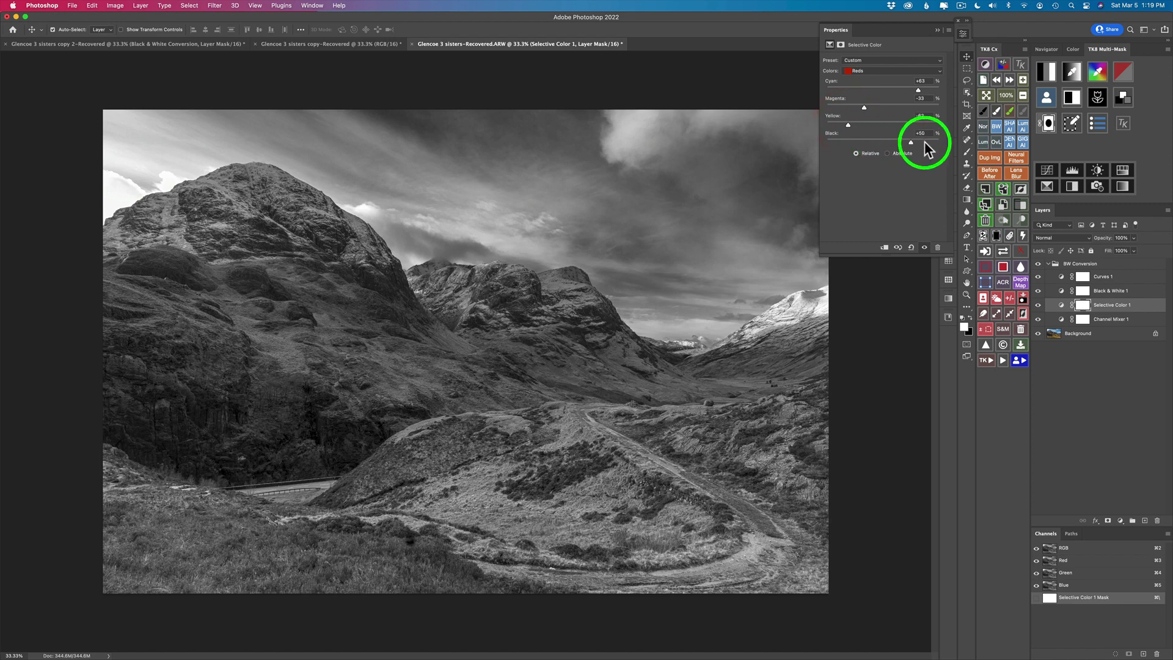
drag(924, 141, 869, 142)
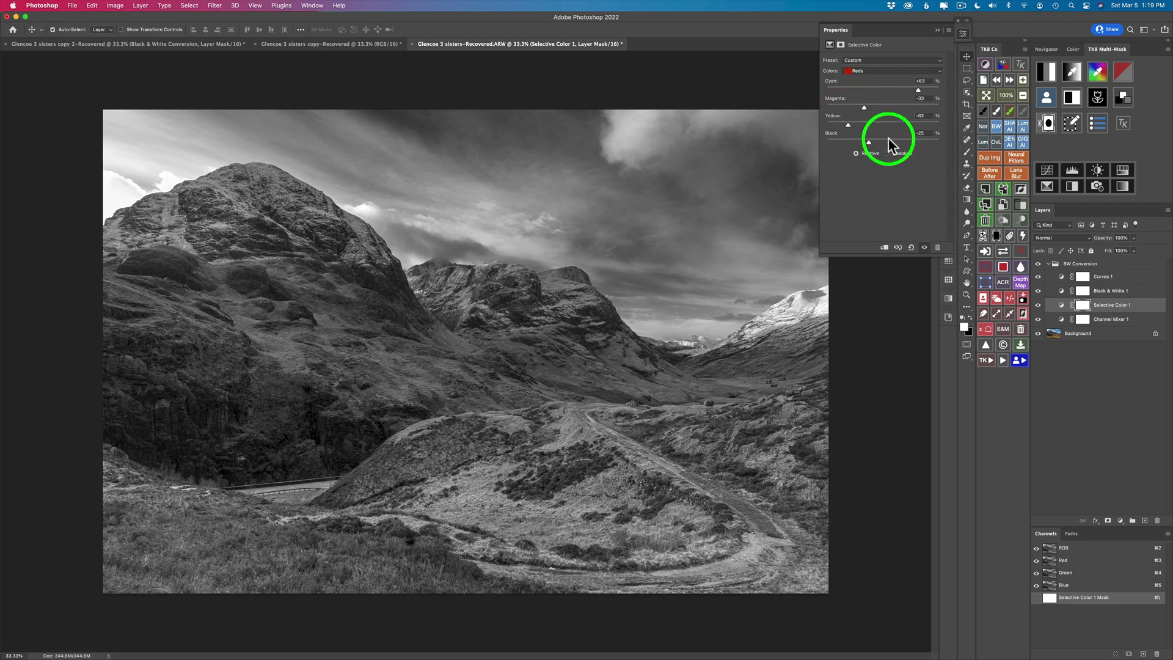
click(910, 247)
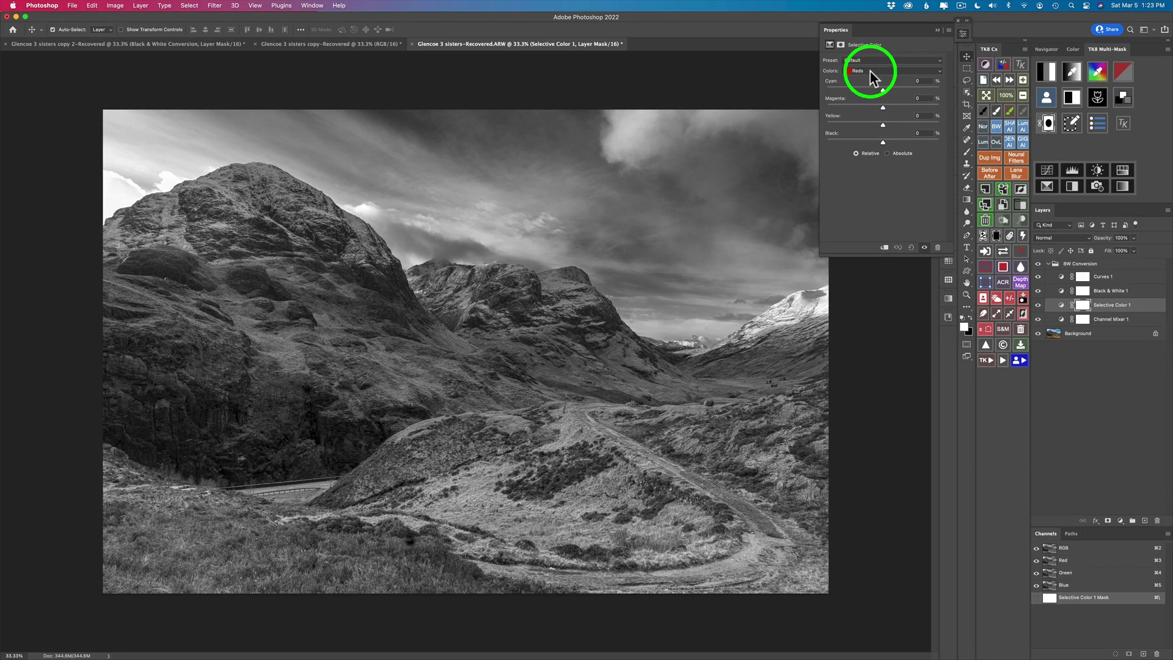
Look through the color ranges again, try Black +54 for the Reds, and reset the Selective Color 1 adjustment.
click(870, 71)
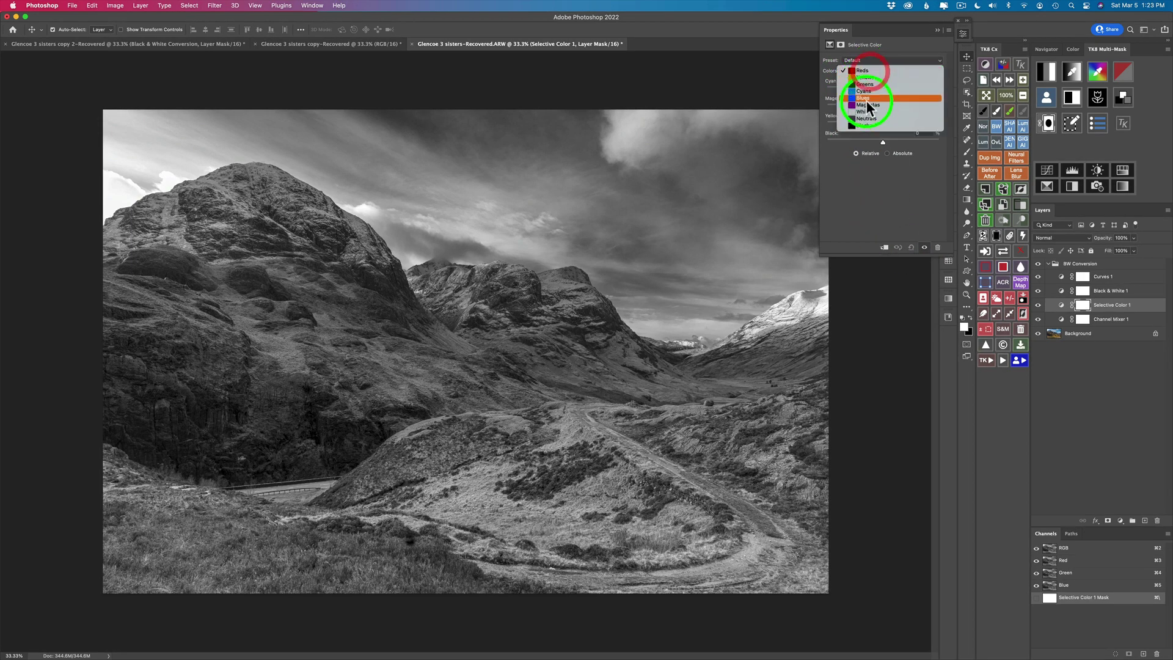
click(885, 186)
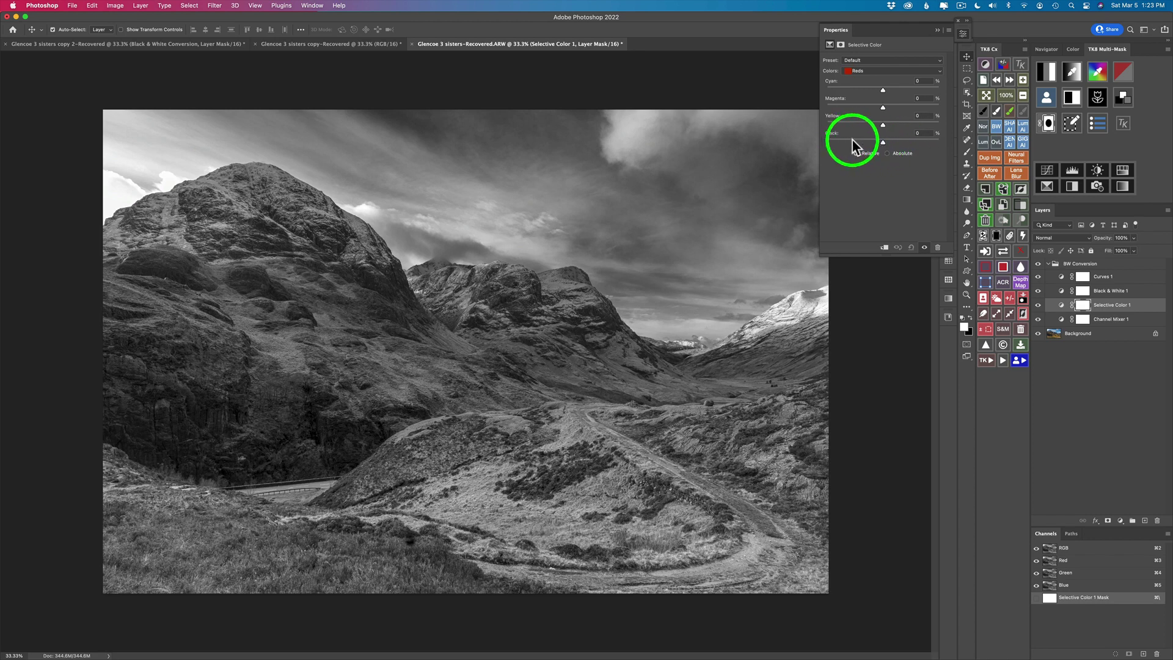
drag(882, 141, 912, 145)
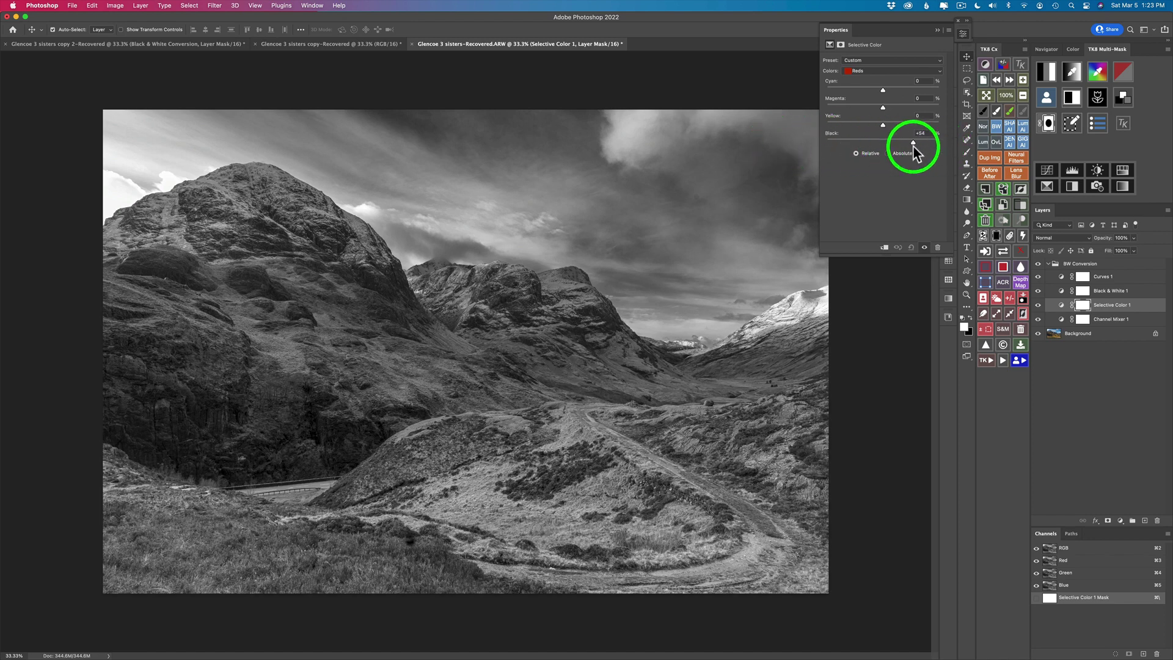
click(911, 246)
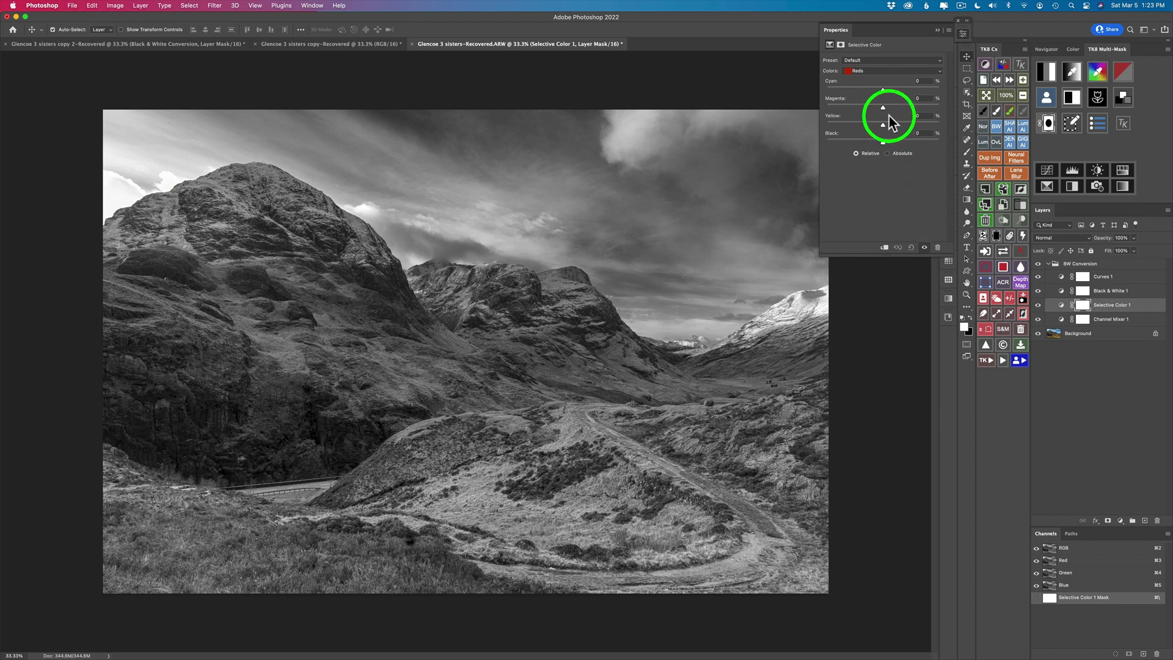
Set the Reds on Selective Color 1 to Cyan -36, Magenta +41 and Yellow +15, and raise their Black amount.
click(881, 71)
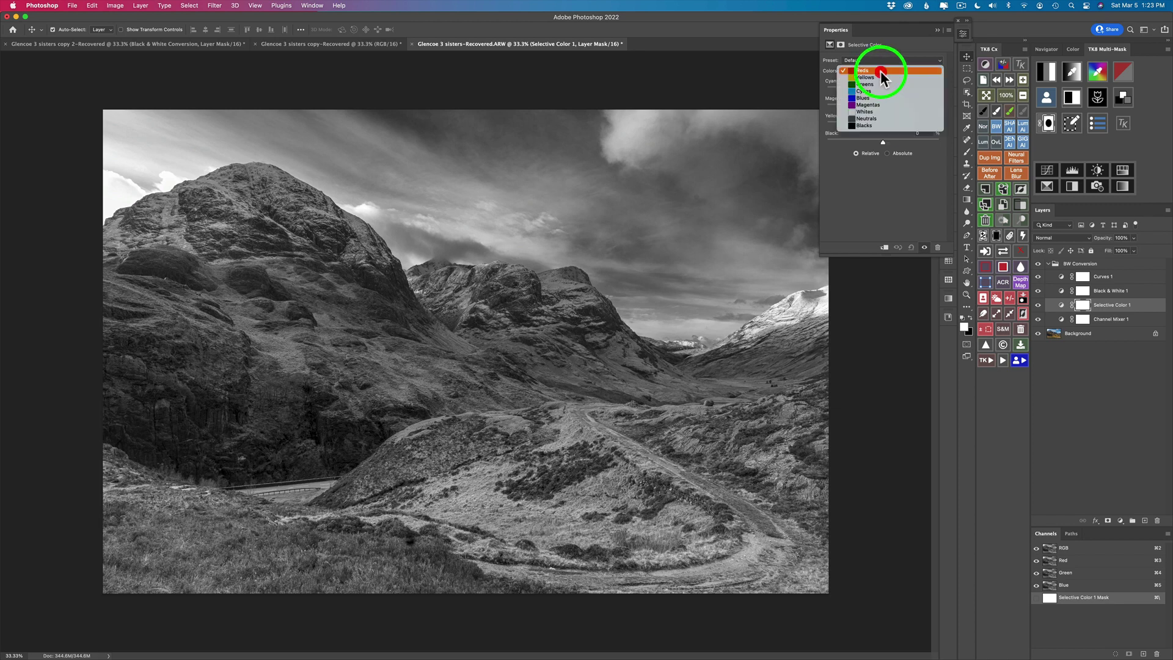
click(881, 71)
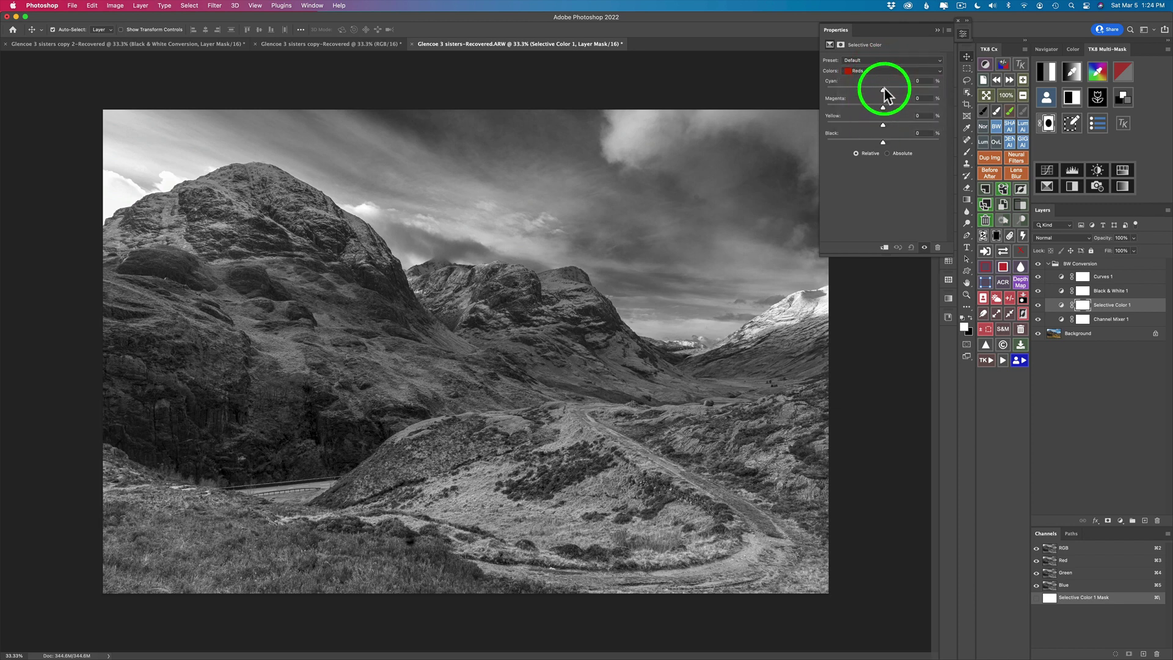
mouse_move(882, 88)
mouse_down()
mouse_move(904, 91)
mouse_move(848, 89)
mouse_move(890, 91)
mouse_move(861, 92)
mouse_up()
click(701, 411)
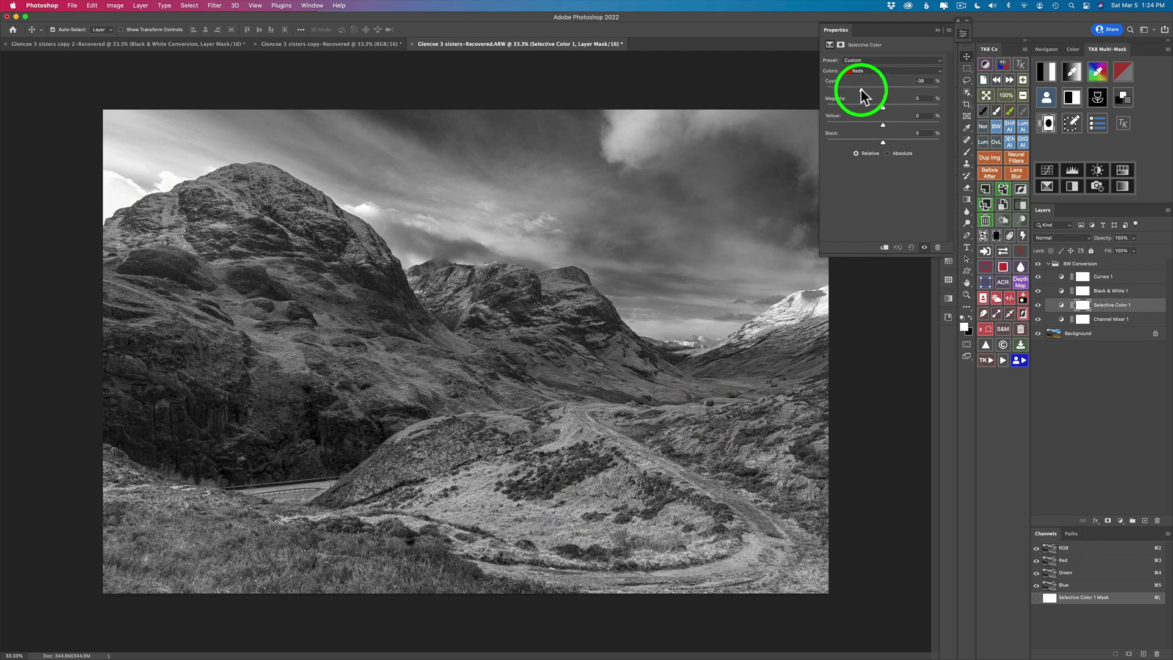
drag(862, 95, 863, 92)
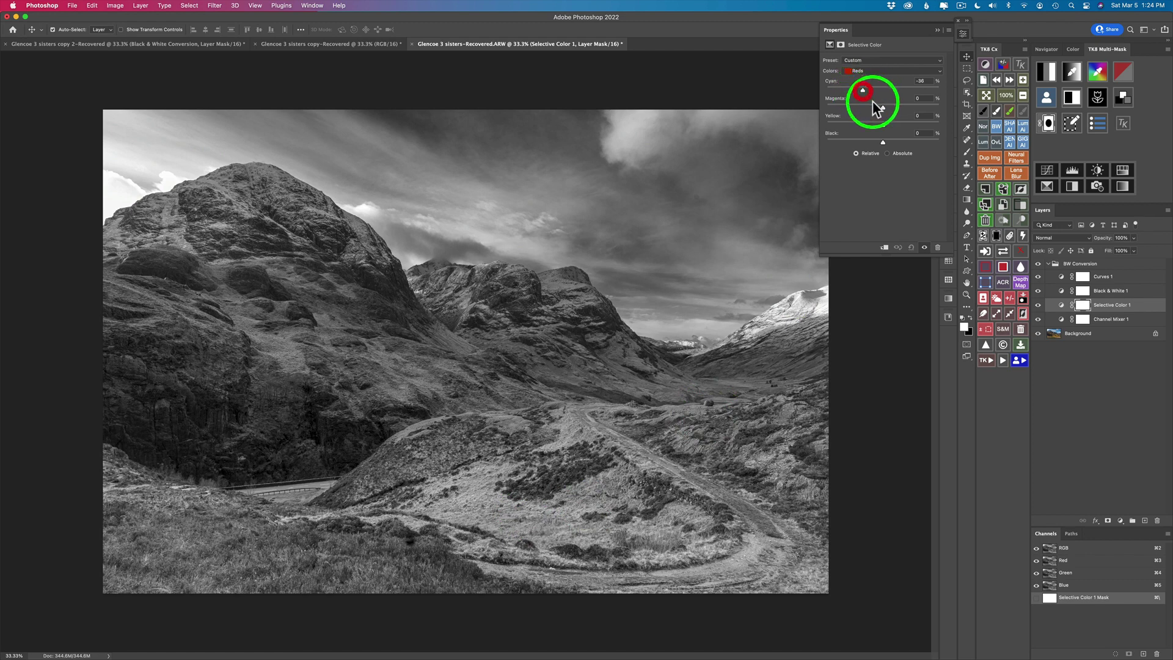
click(882, 107)
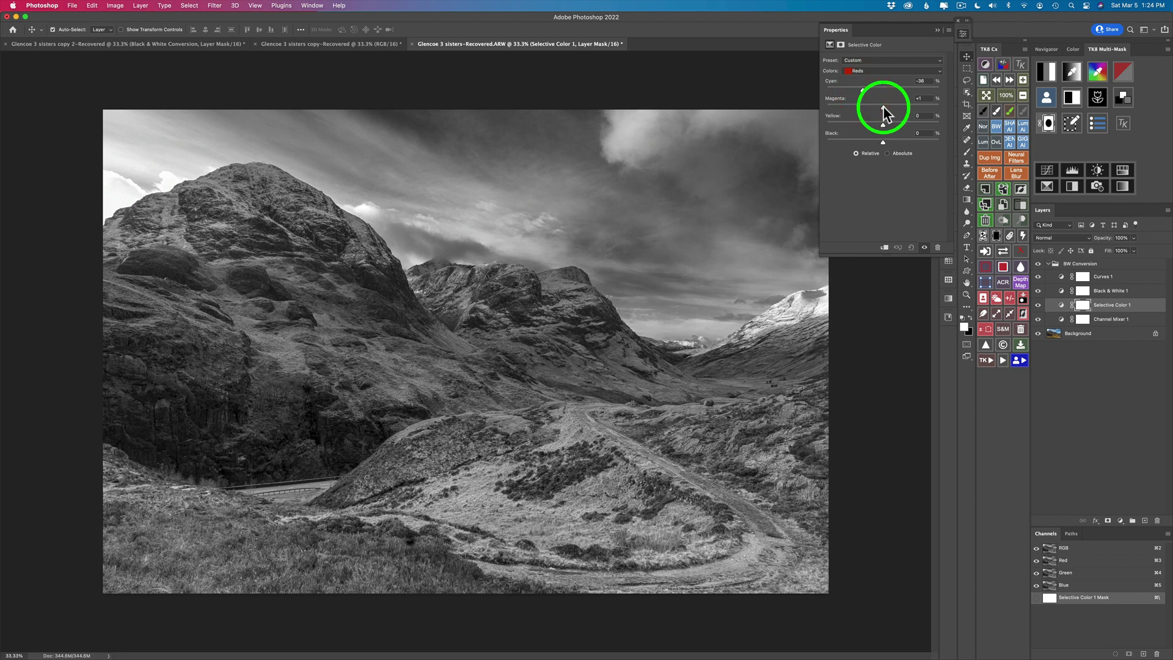
drag(885, 106, 896, 135)
click(883, 124)
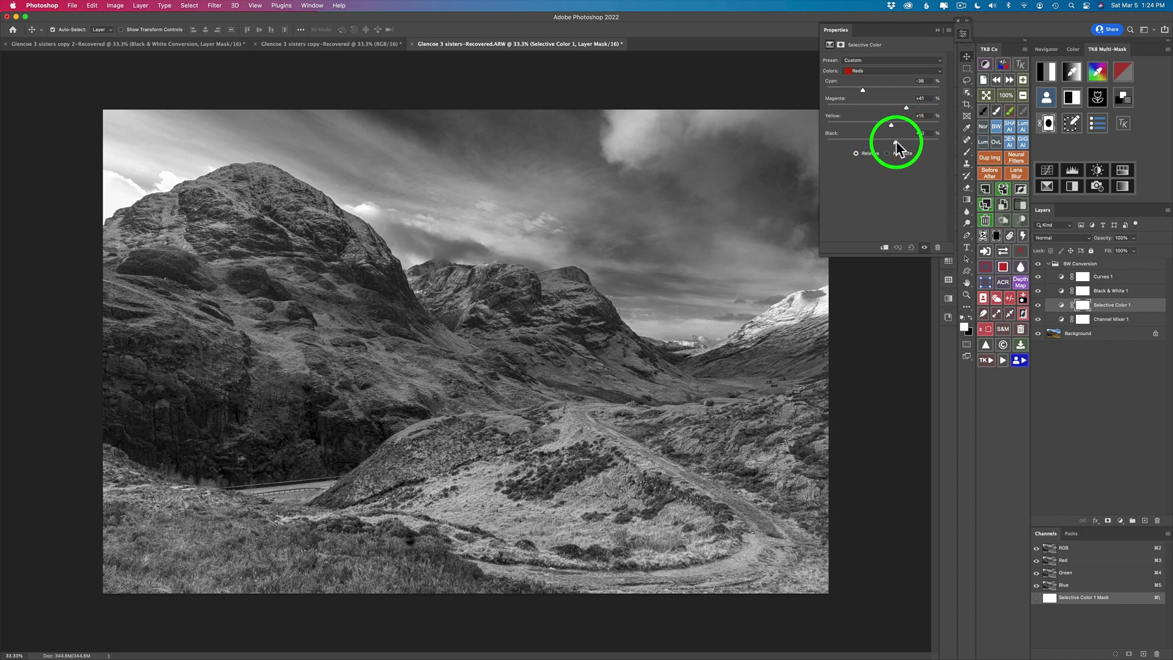
Set the Reds' Black back to 0 and compare the image with the Selective Color 1 layer hidden and shown.
drag(907, 141, 882, 142)
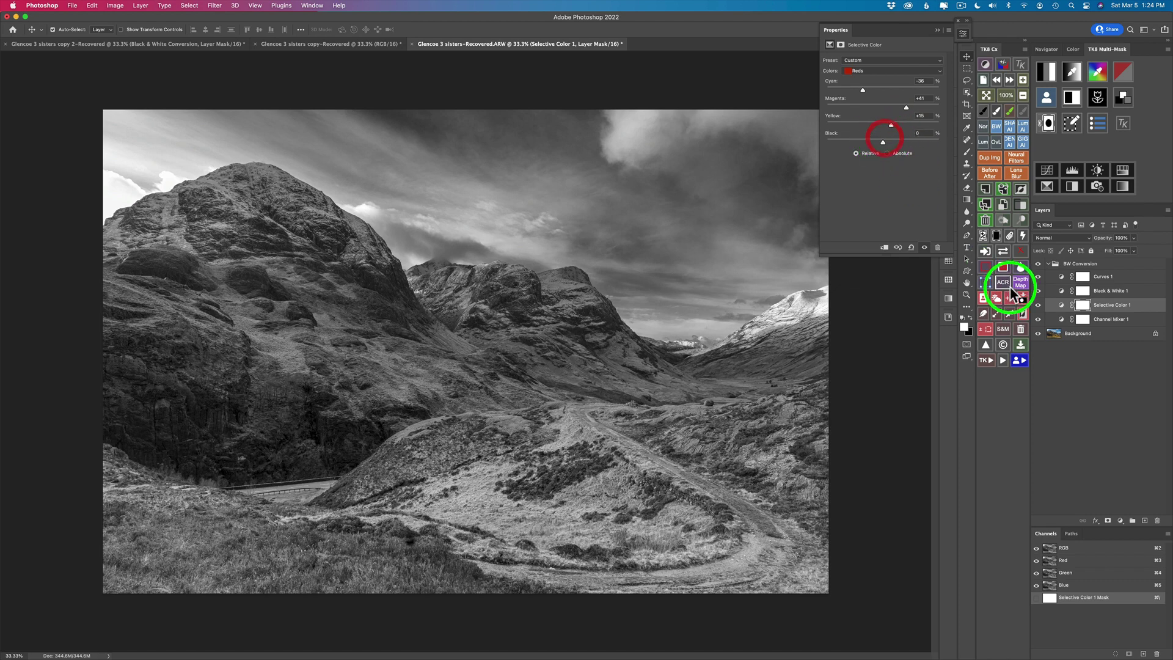
click(1038, 305)
click(1038, 306)
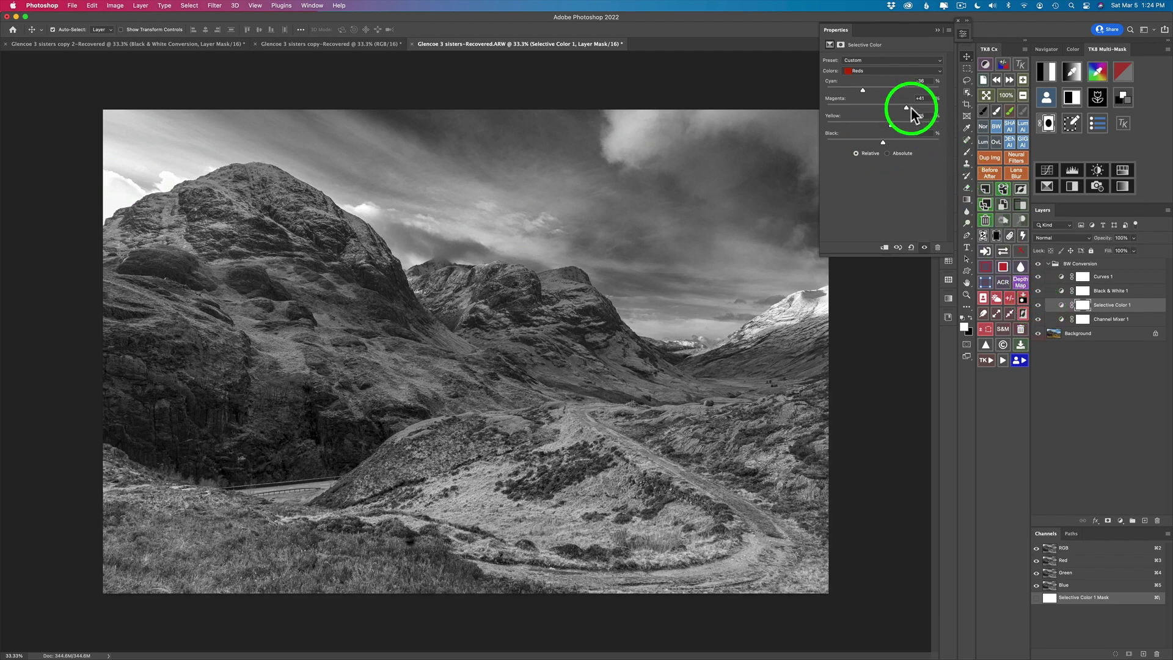
Set the Yellows on Selective Color 1 to Cyan +7, Magenta -2 and Yellow +3, and fine-tune their Black amount.
click(882, 70)
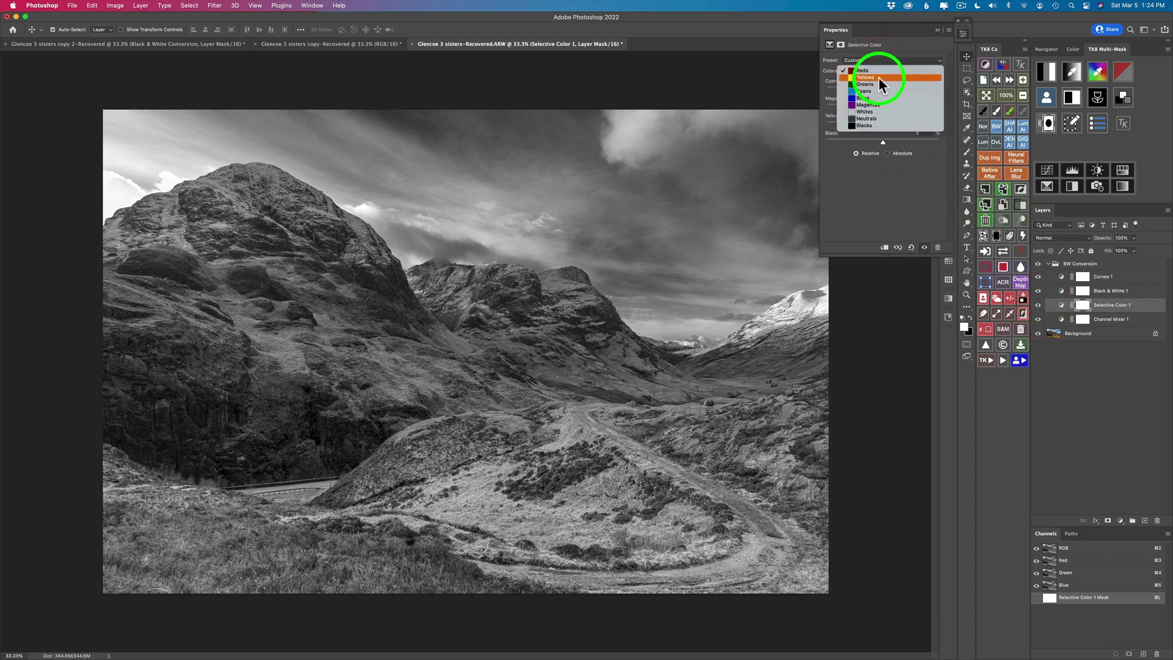
click(879, 77)
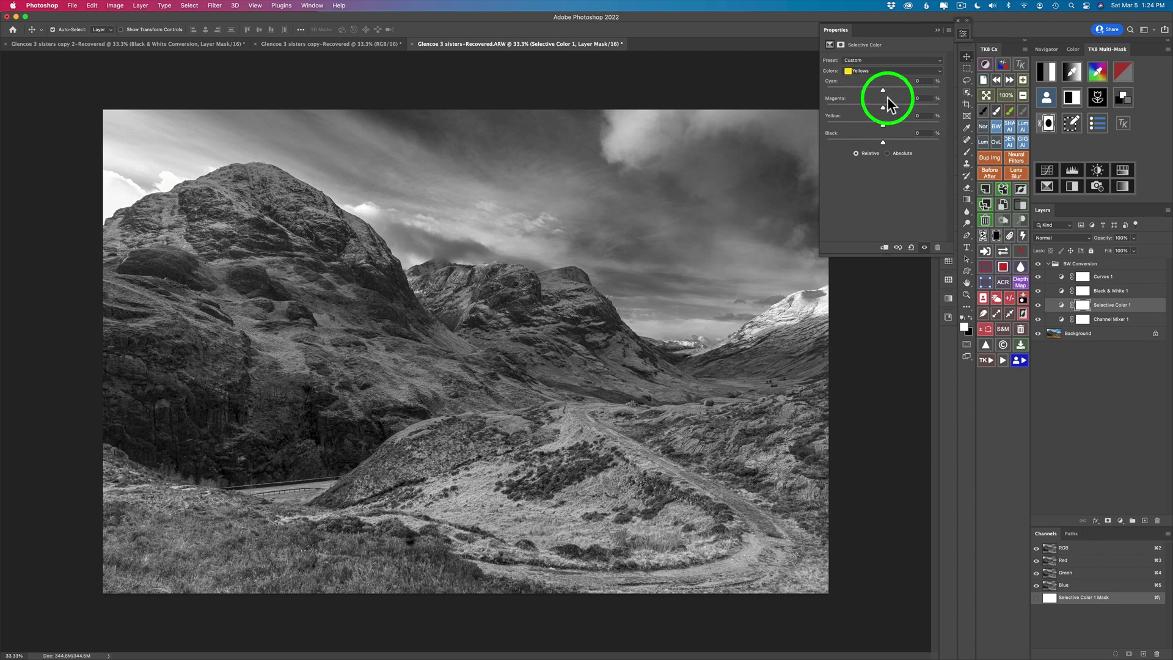
mouse_move(885, 89)
mouse_down()
mouse_move(870, 89)
mouse_move(903, 91)
mouse_move(885, 92)
mouse_up()
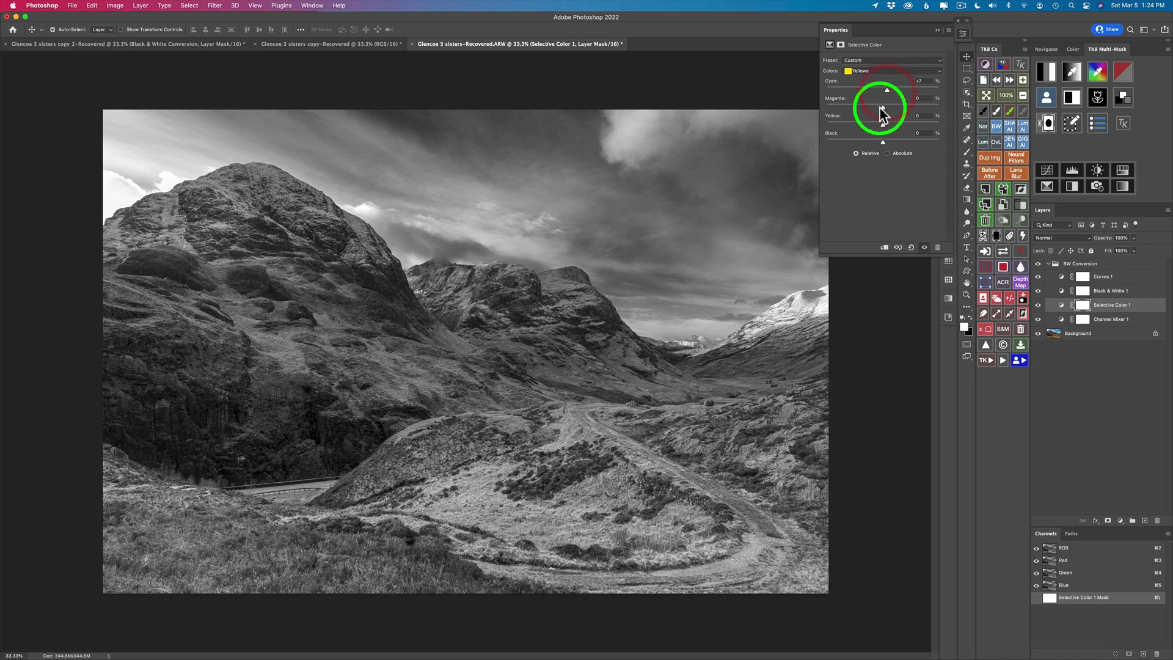
drag(884, 107, 874, 105)
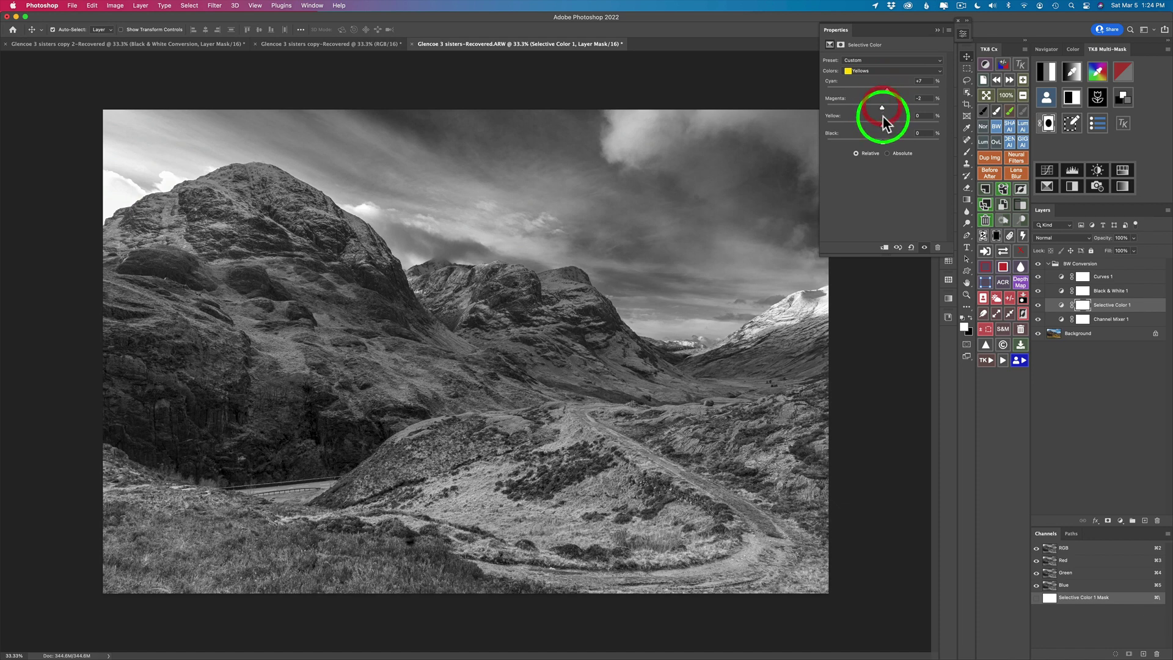
drag(883, 124, 884, 124)
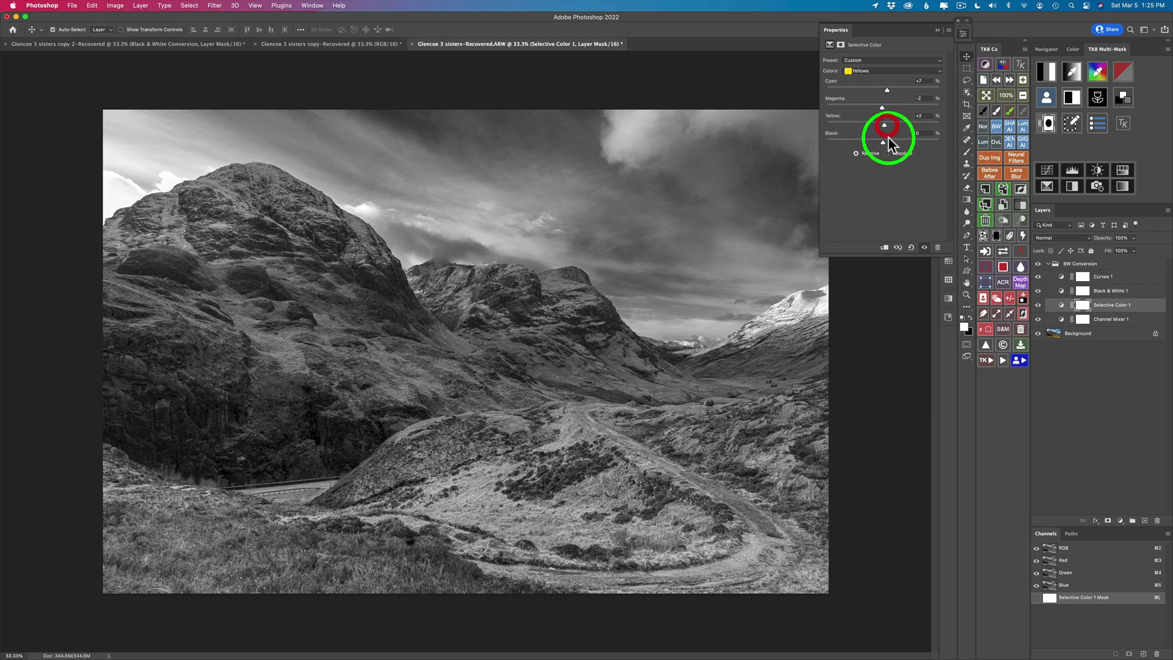
drag(889, 142, 880, 141)
Leave the Greens at 0 and set the Cyans to Cyan +46, Magenta -37, Yellow -3 and Black +7.
click(879, 70)
click(870, 81)
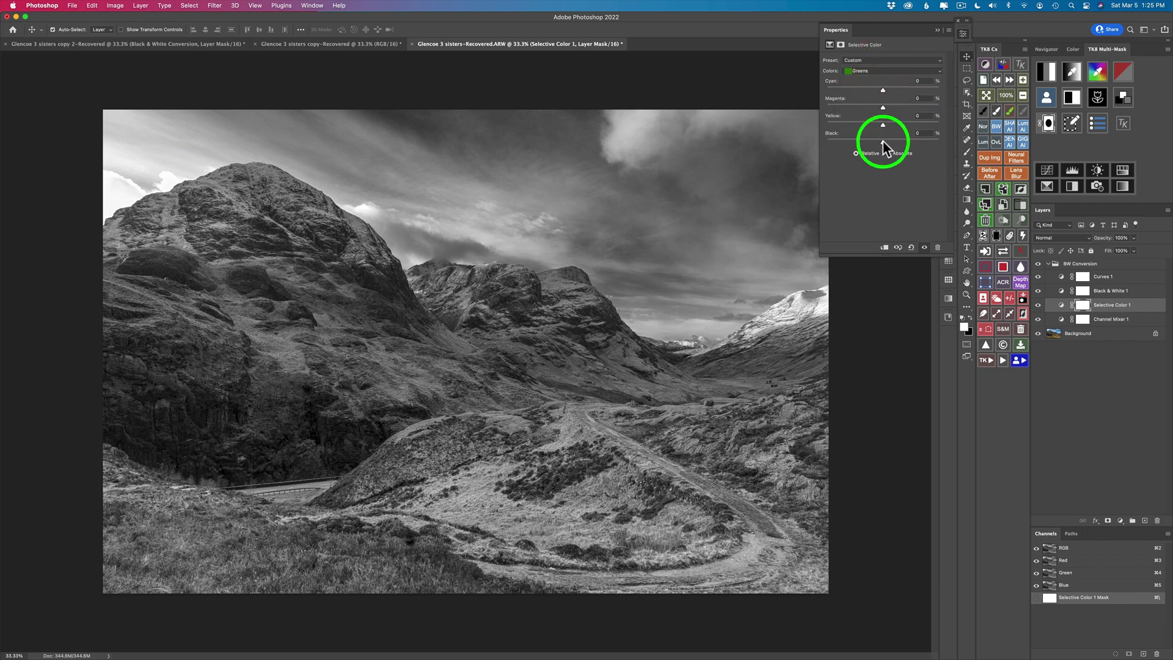
click(869, 71)
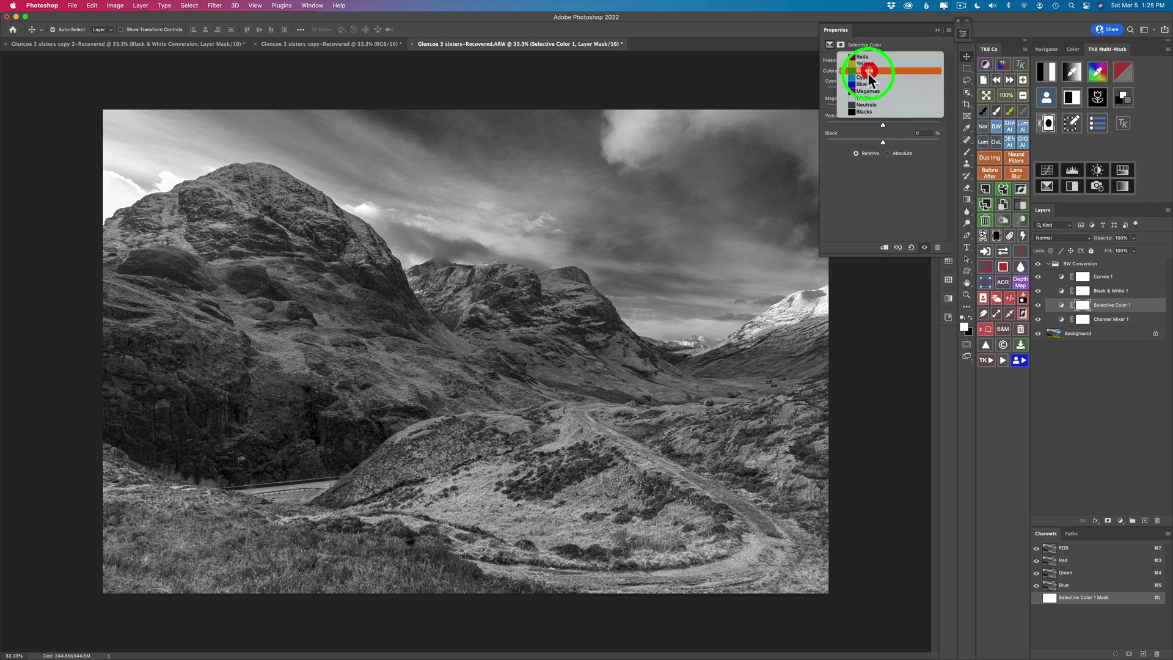
click(864, 77)
drag(882, 89, 887, 140)
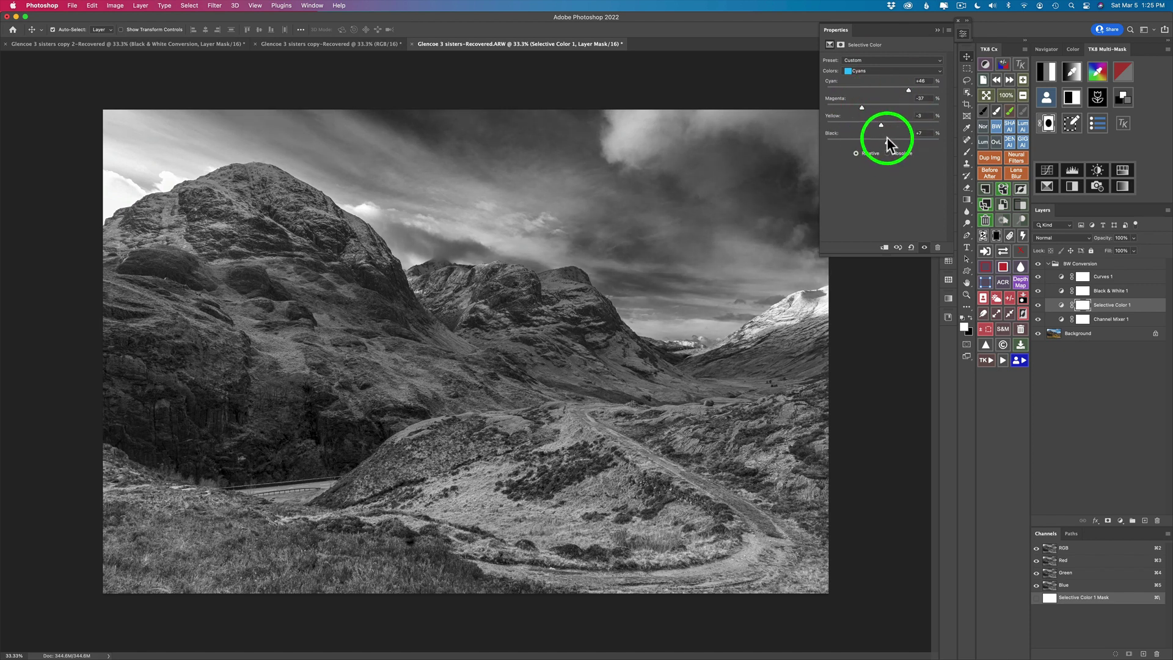
Set the Blues on Selective Color 1 to Cyan +17, Magenta -4, Yellow -10 and Black -3.
click(891, 71)
click(891, 80)
drag(895, 91, 881, 139)
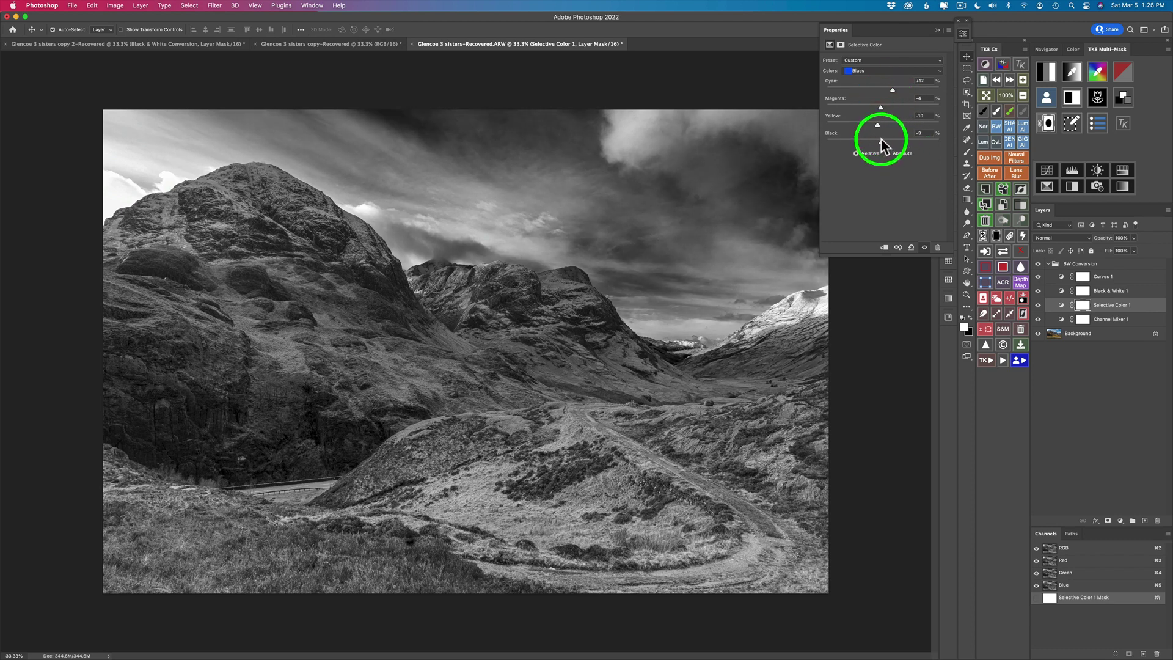
Skip the Magentas and adjust the Cyan, Magenta, Yellow and Black amounts of the Whites on Selective Color 1.
click(890, 71)
click(880, 79)
click(858, 71)
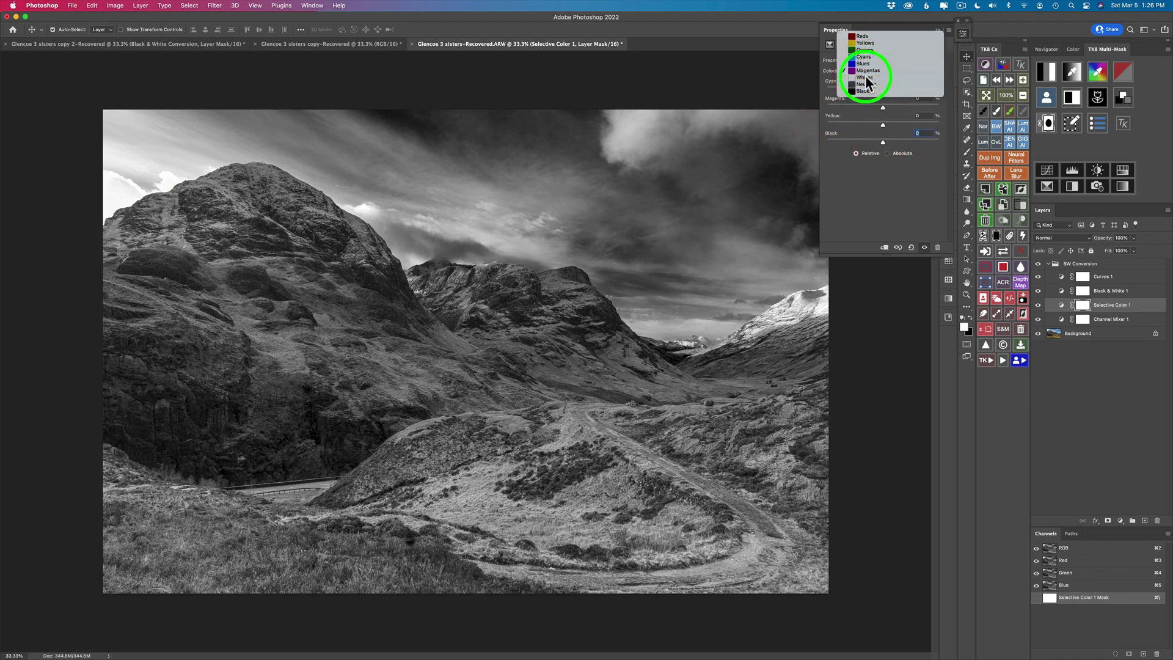
click(866, 77)
drag(887, 90, 873, 141)
Set the Neutrals on Selective Color 1 to Cyan 0, Magenta +5, Yellow +8 and Black +3.
click(889, 71)
click(885, 77)
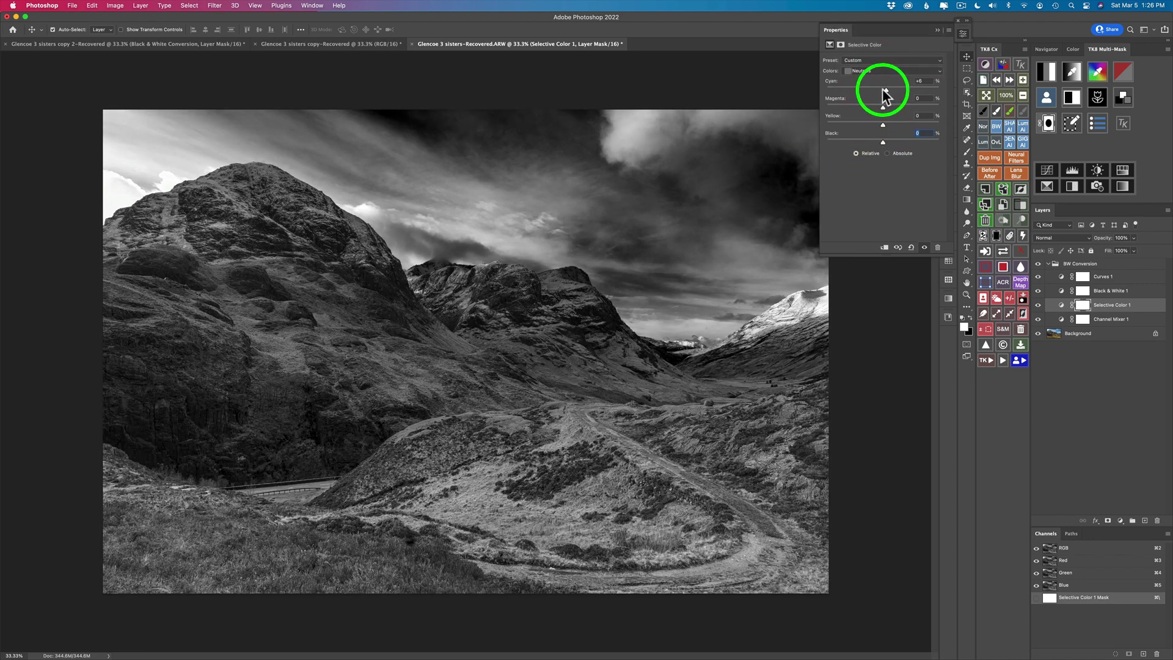
drag(884, 91, 888, 125)
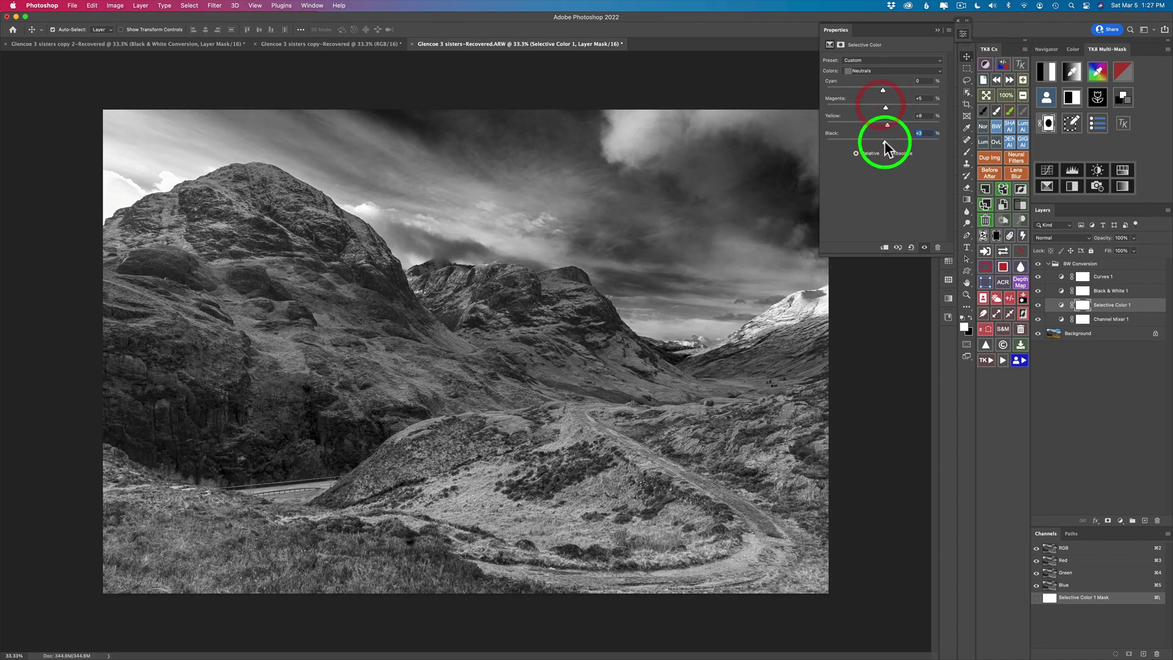
Set the Blacks on Selective Color 1 to Cyan 0, Magenta +1, Yellow +2 and Black +5.
click(879, 71)
click(875, 82)
mouse_move(881, 140)
mouse_down()
mouse_move(881, 108)
mouse_move(883, 122)
mouse_up()
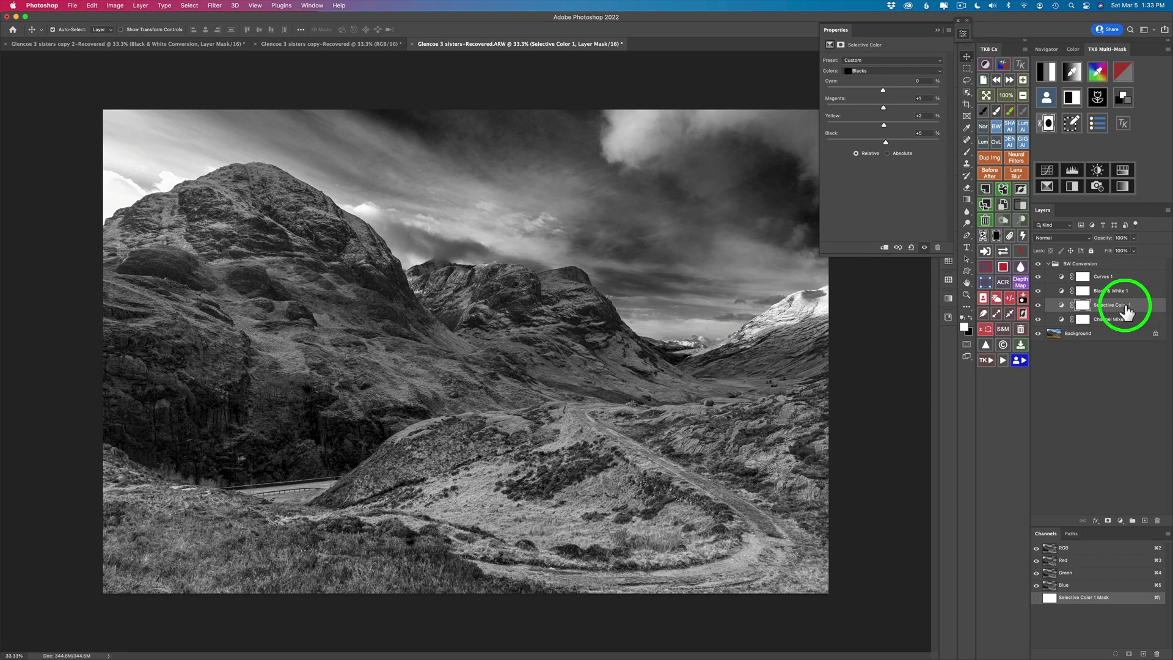
Compare the image with and without the Selective Color 1 layer, and then the Black & White 1 layer, leaving both visible.
click(1038, 305)
click(1038, 305)
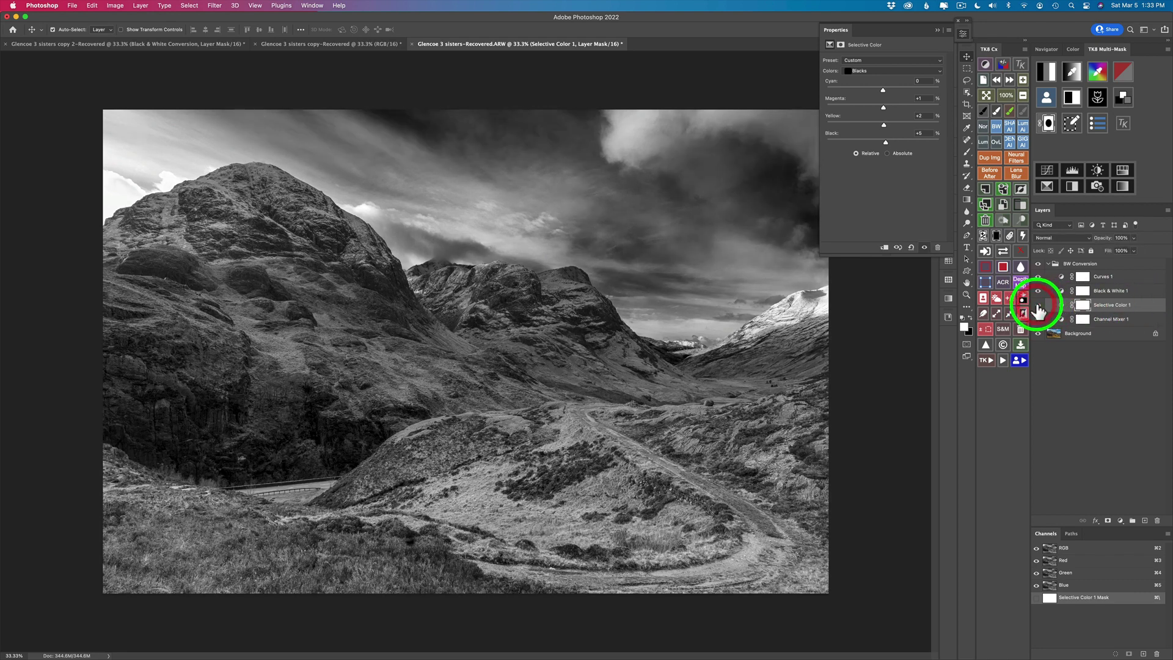
click(1038, 306)
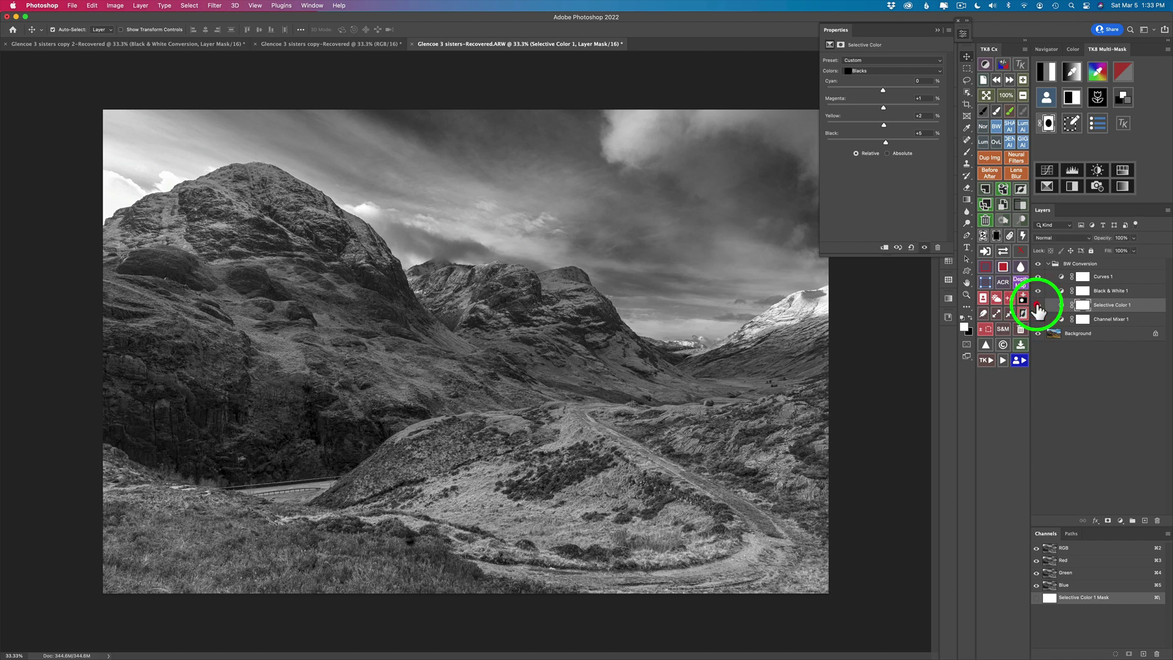
click(1037, 305)
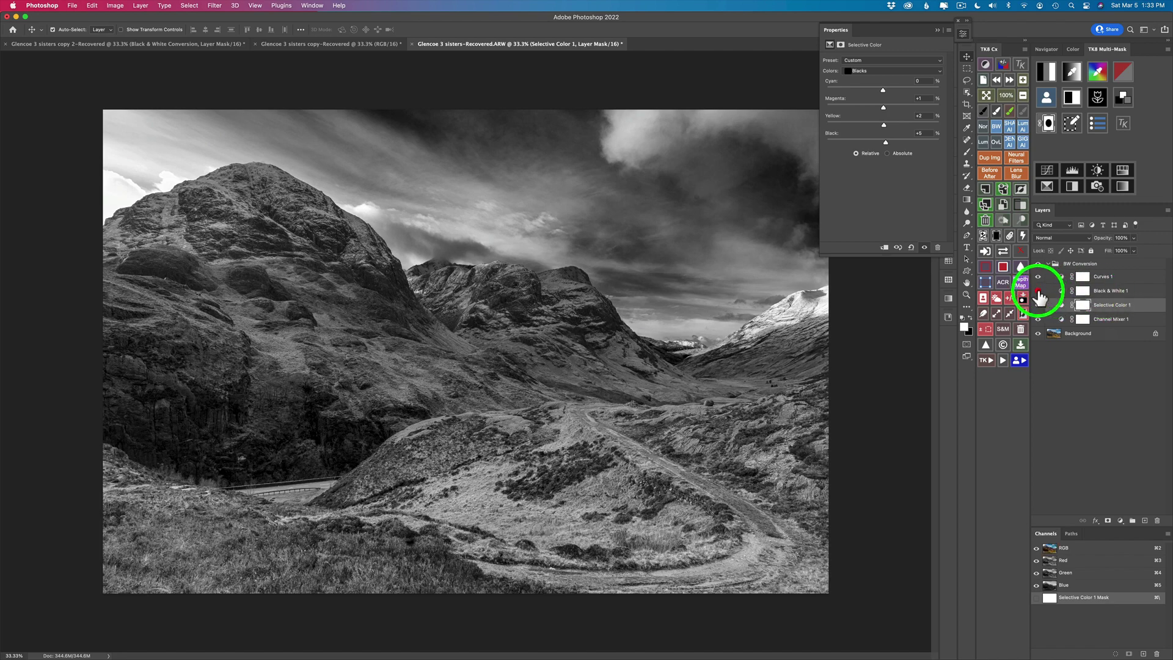
click(1038, 292)
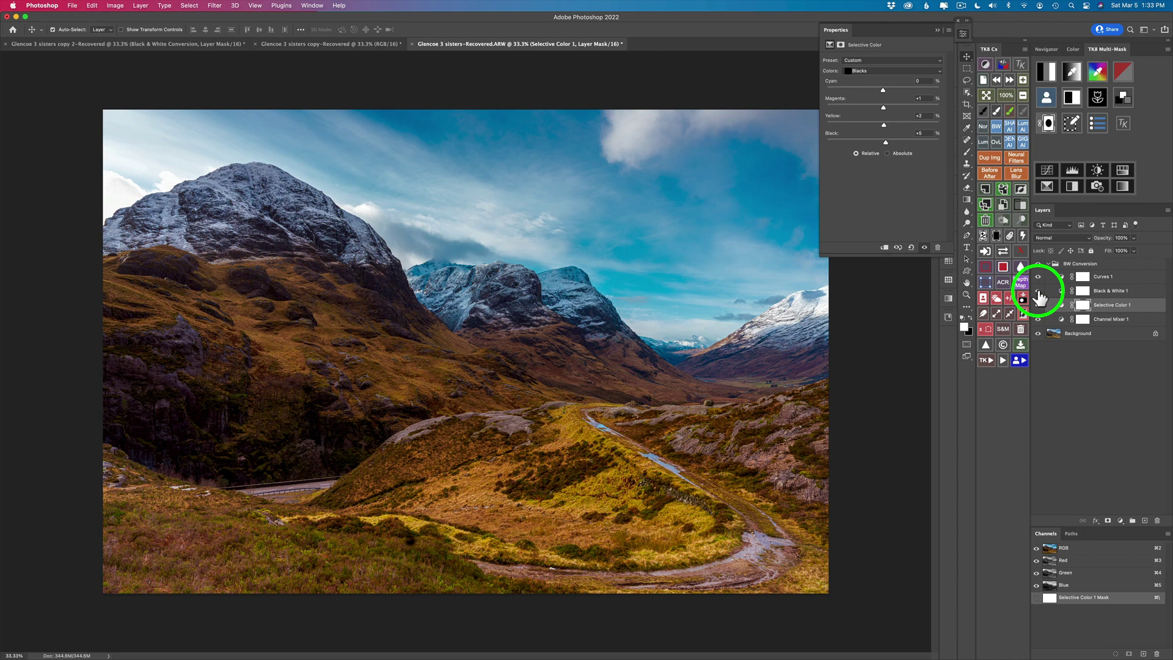
click(1038, 292)
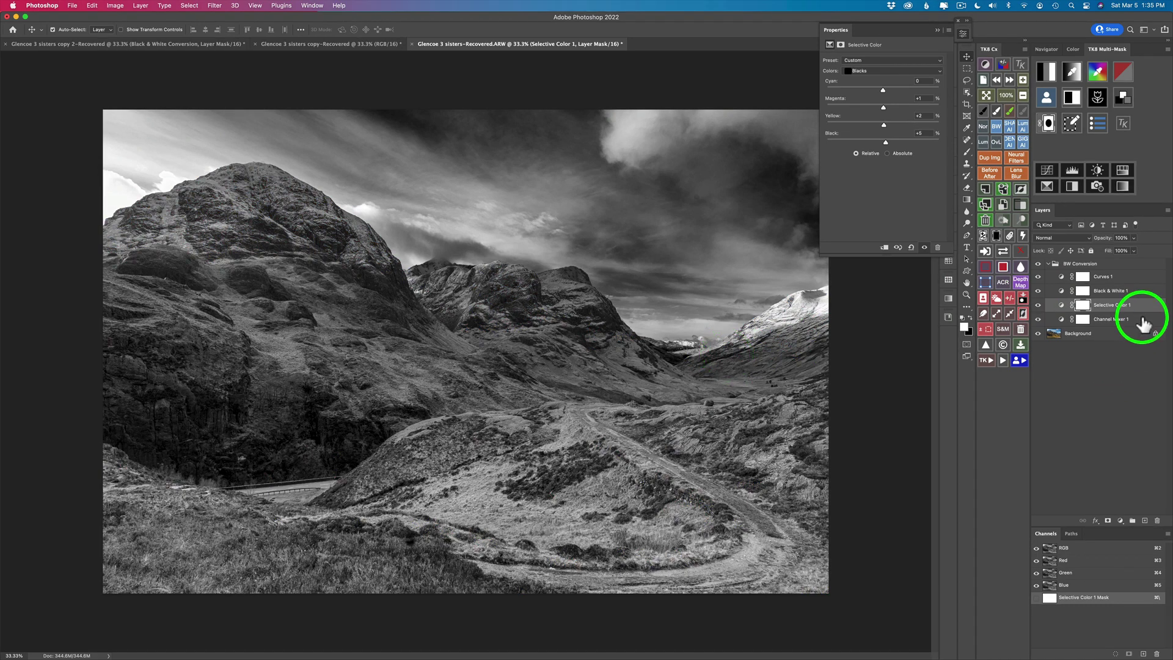
Select the Channel Mixer 1 layer and examine its Red, Green and Blue output channels, returning to Red.
click(1141, 318)
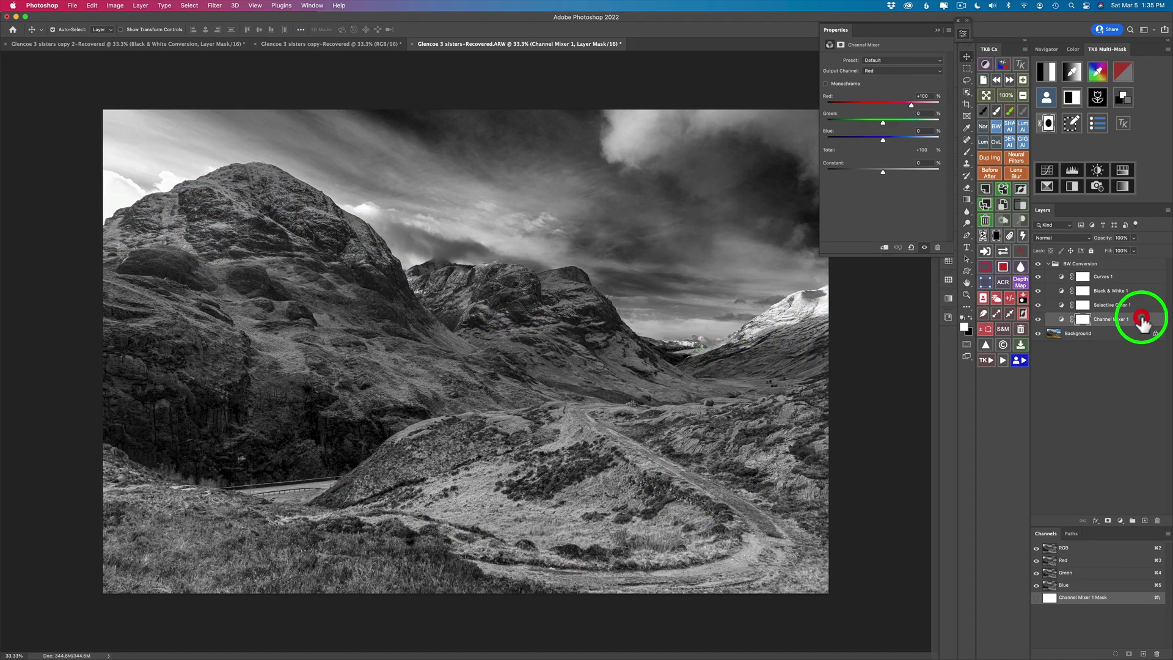
click(867, 72)
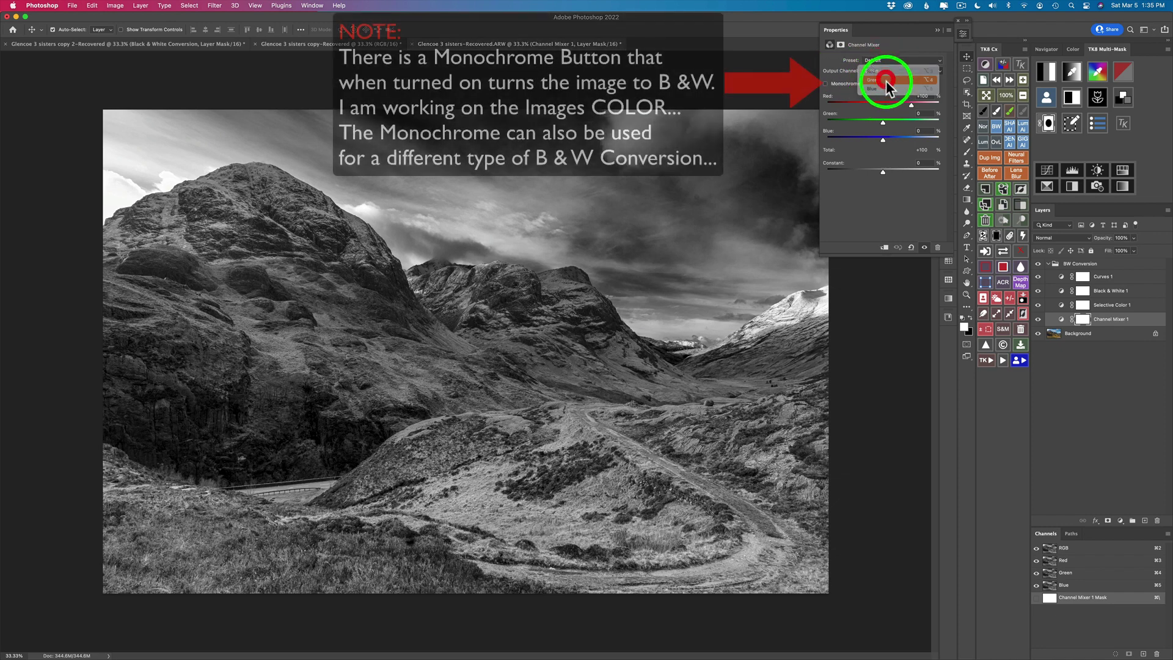
click(886, 88)
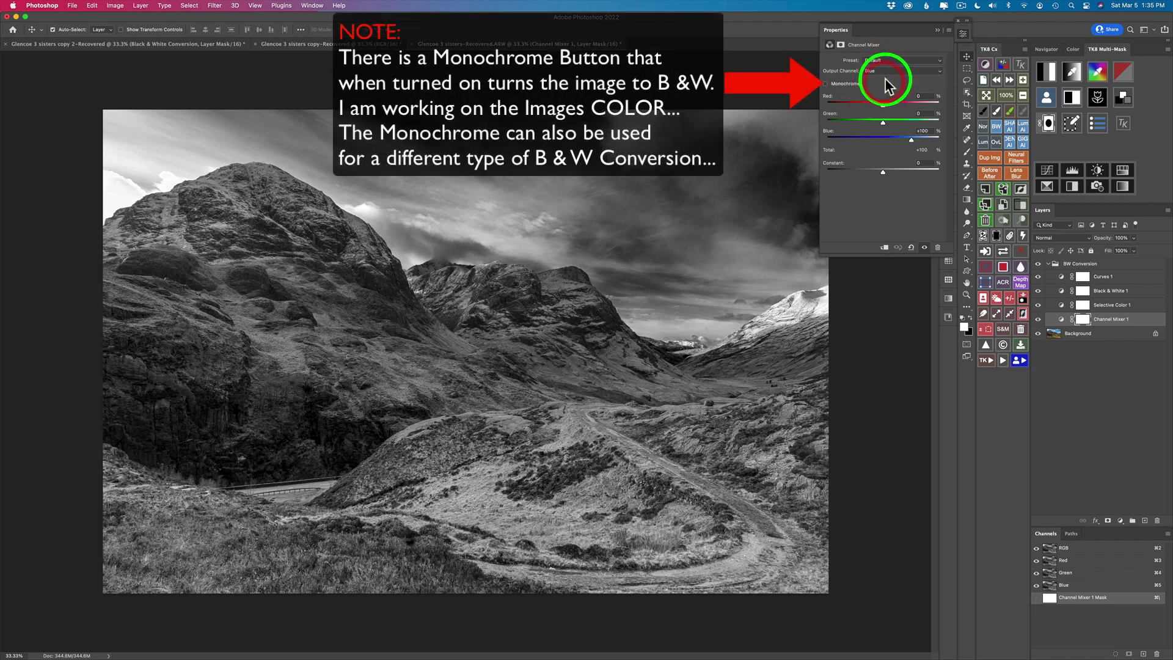
click(889, 71)
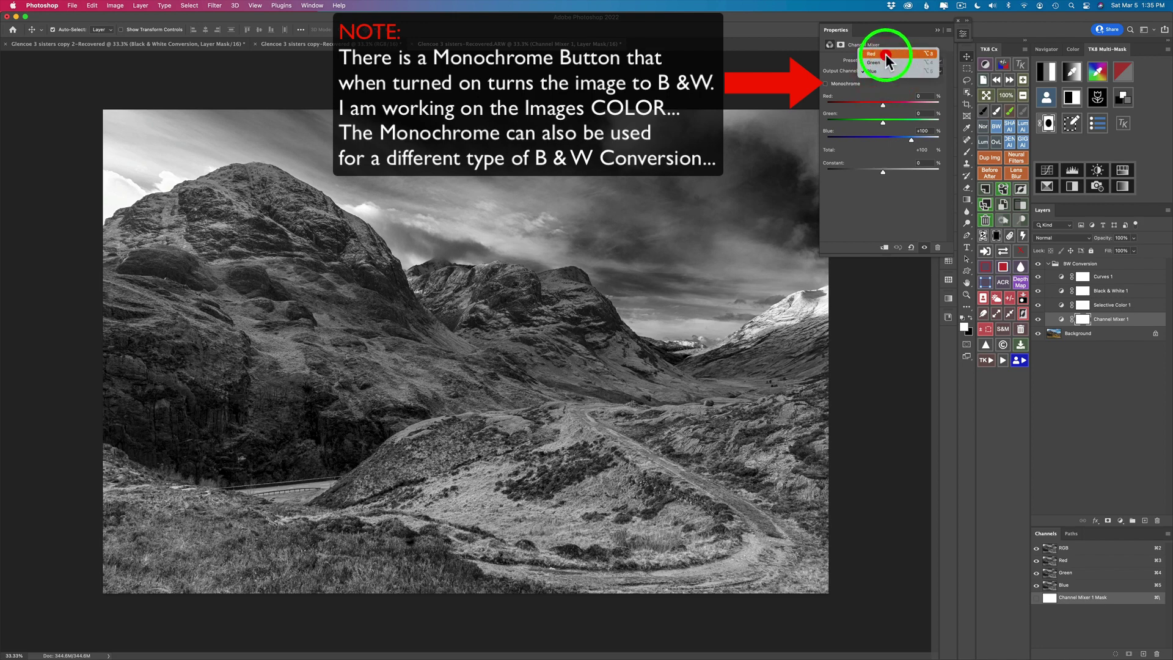
click(886, 61)
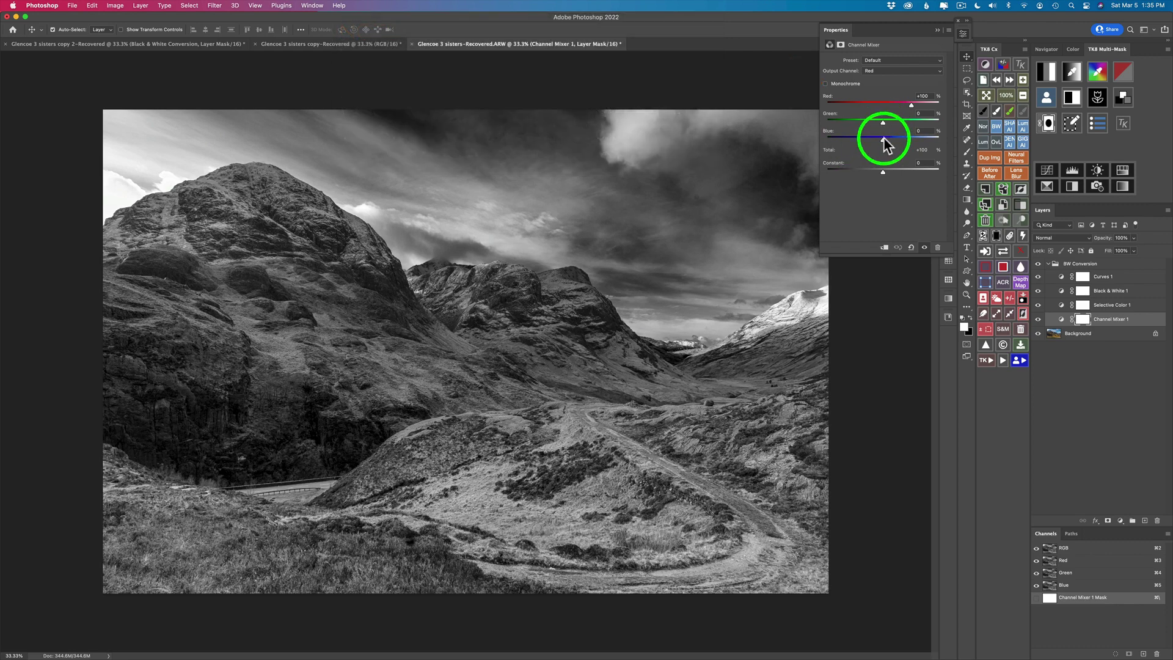
click(886, 71)
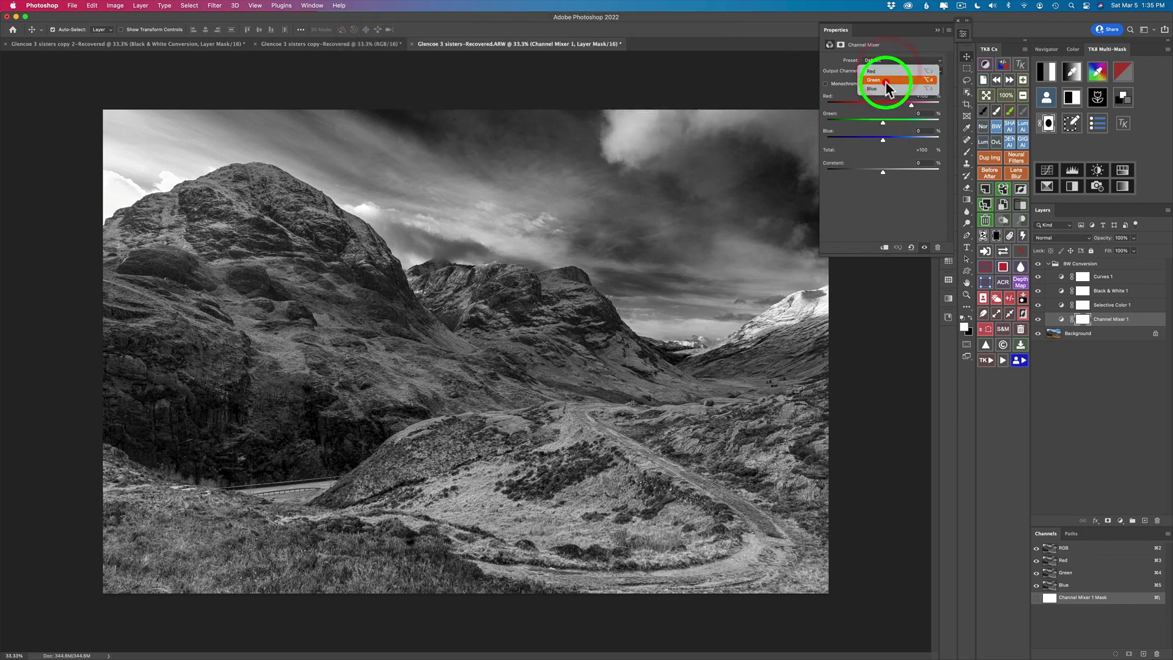
click(885, 81)
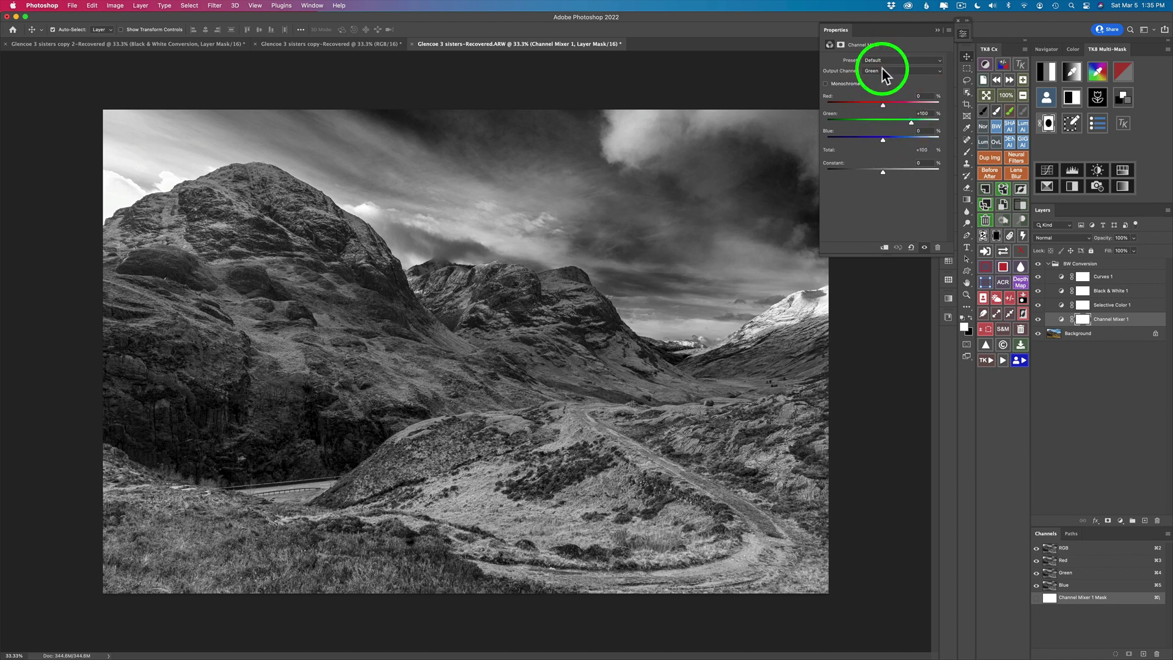
click(884, 72)
click(880, 80)
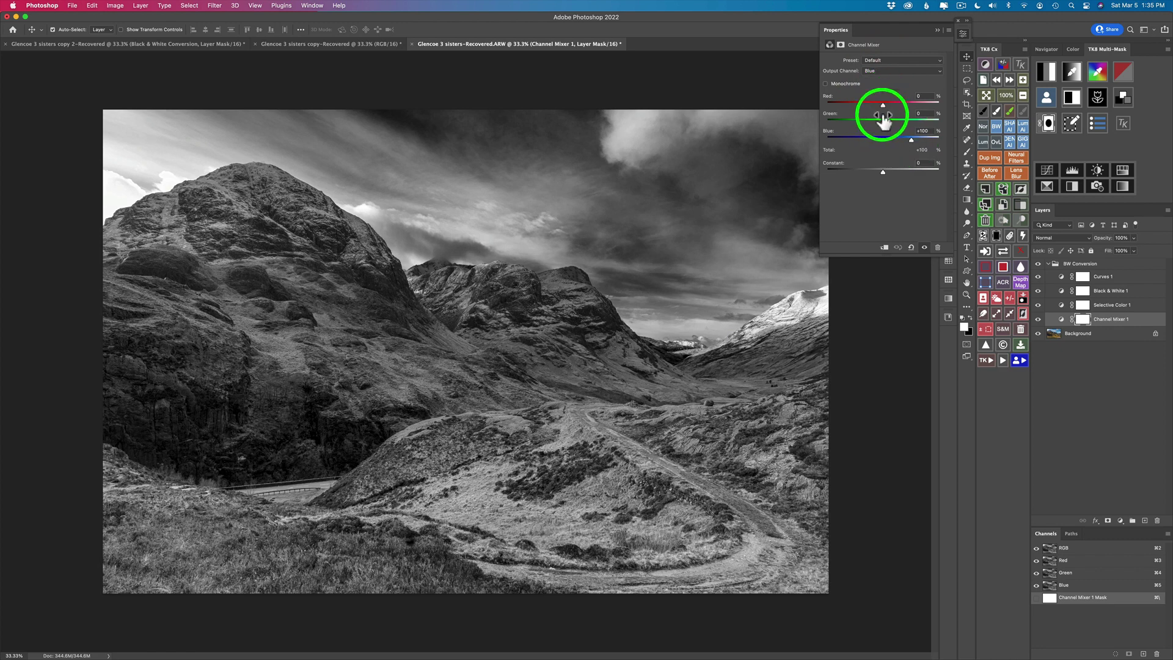
click(886, 72)
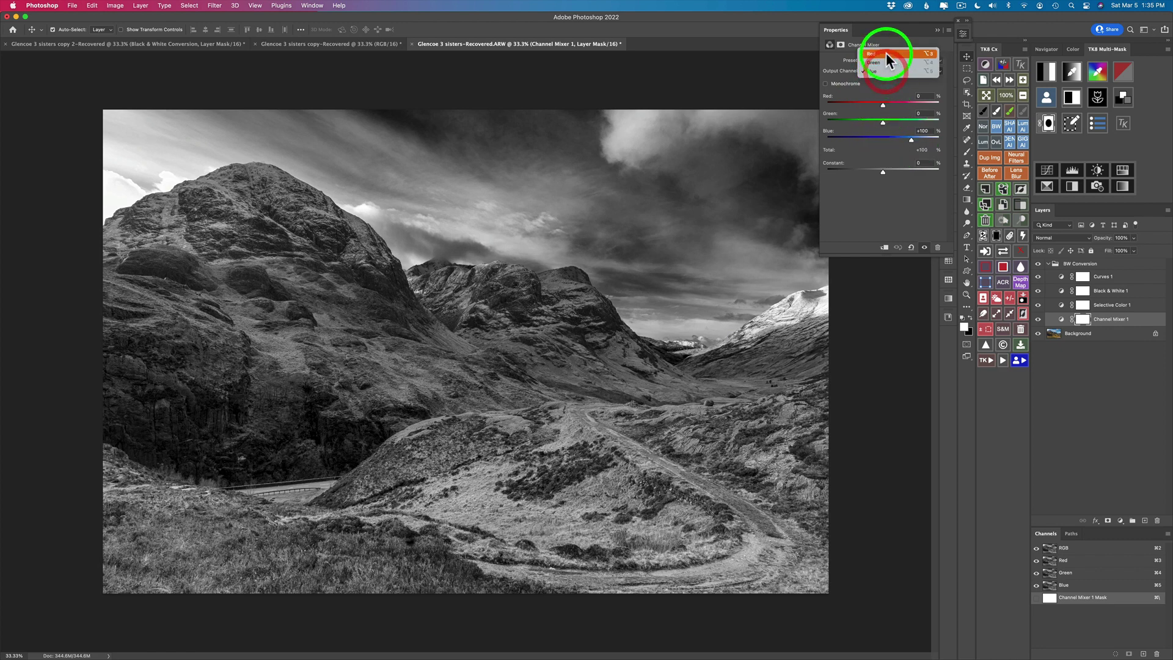
click(889, 60)
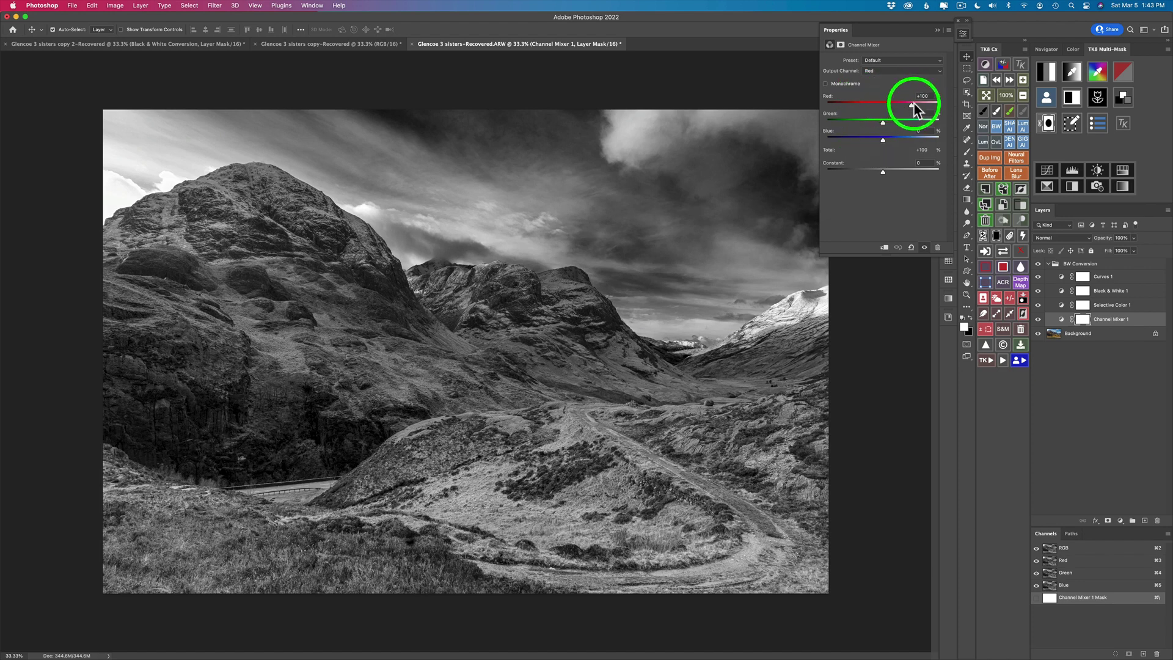
Set the Channel Mixer 1 Red output channel to Red +104, Green 0 and Blue -4.
drag(911, 104, 912, 104)
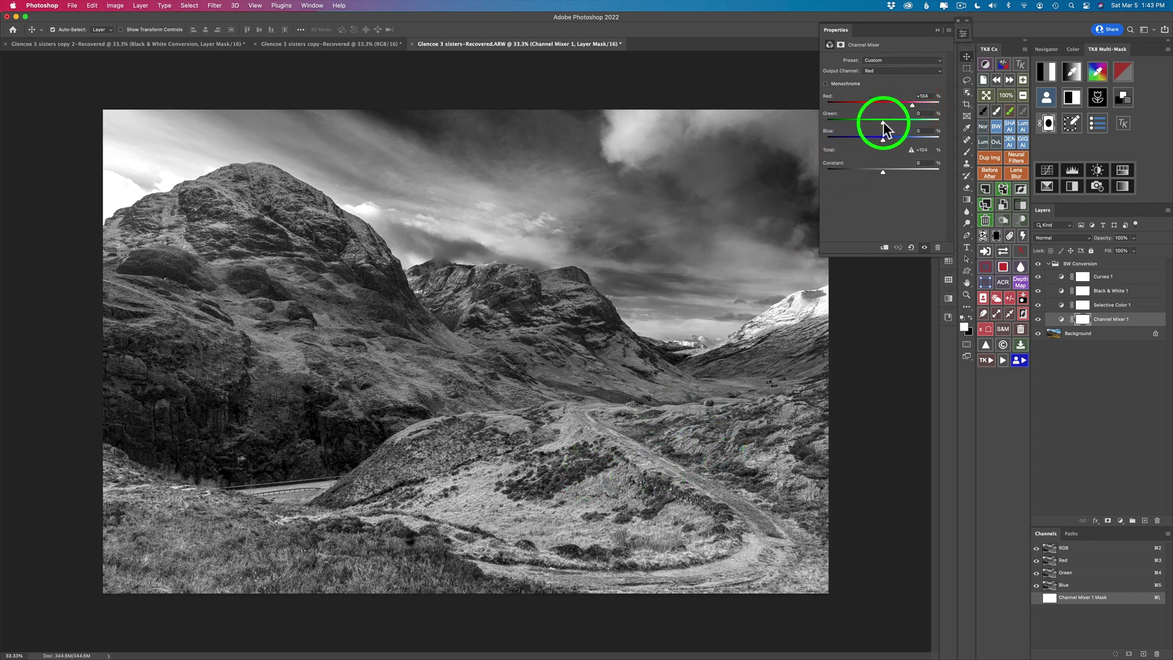
drag(881, 122, 882, 122)
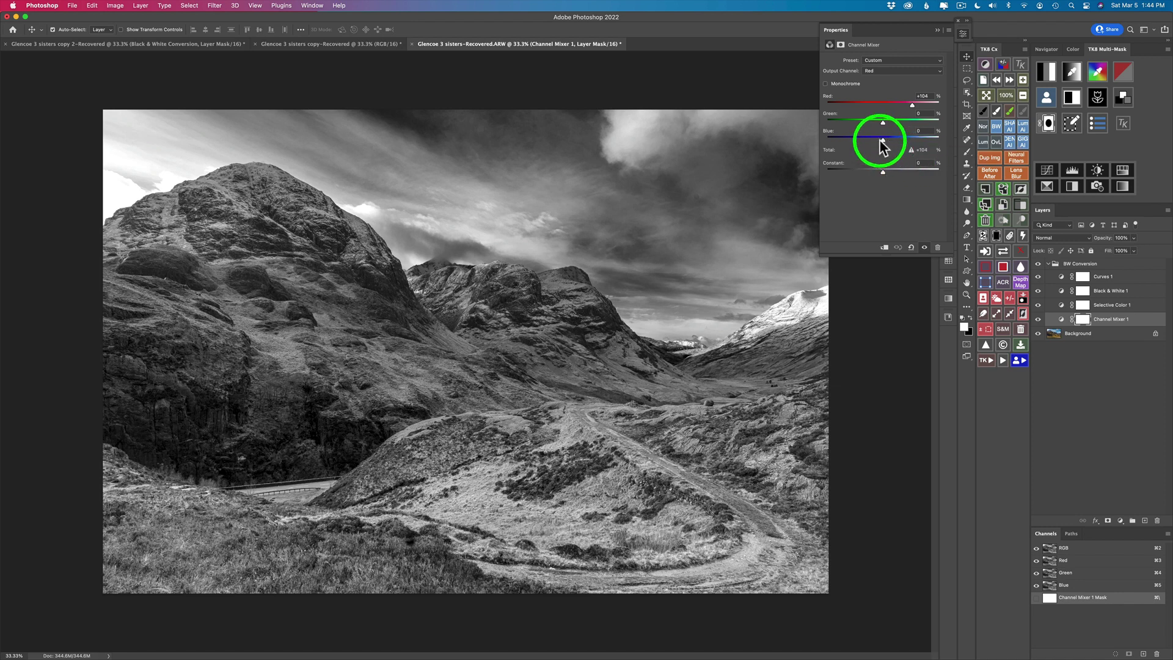
drag(880, 139, 882, 140)
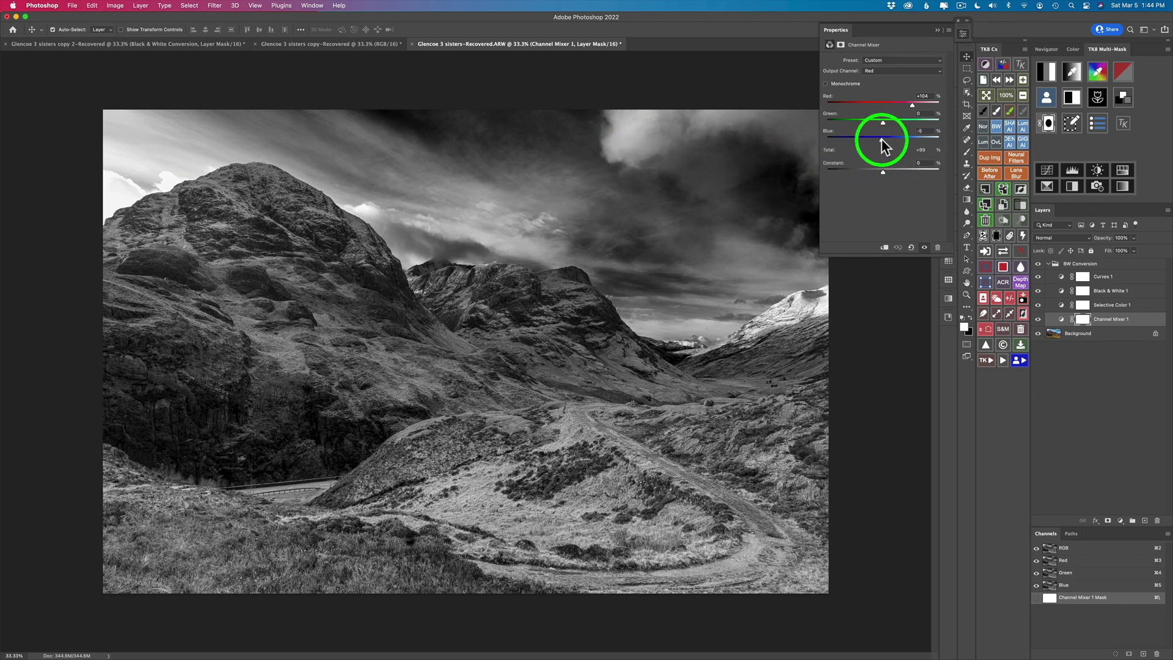
drag(880, 140, 881, 141)
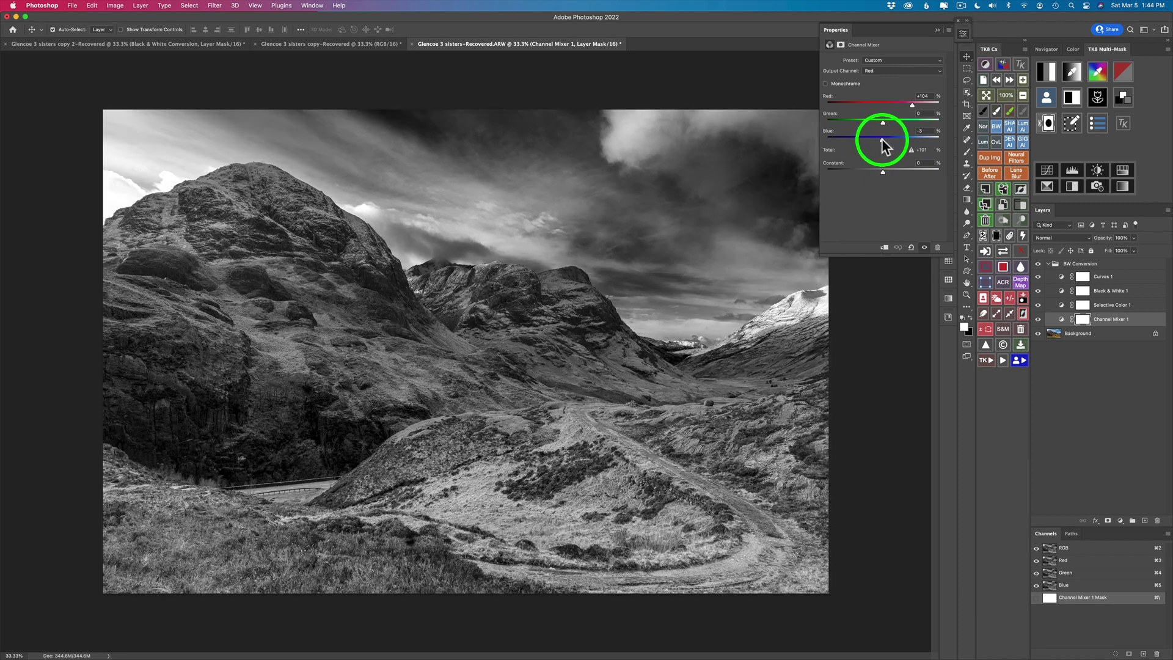
click(929, 130)
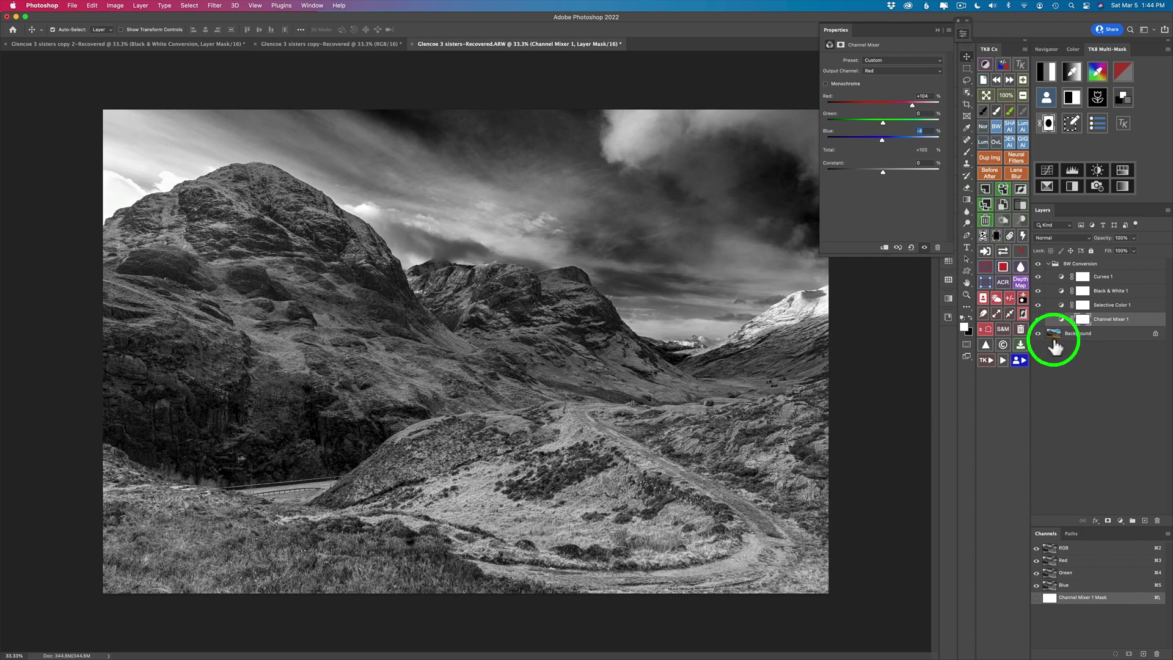
Compare the image with and without the Channel Mixer 1 layer, leaving the layer visible.
click(1037, 319)
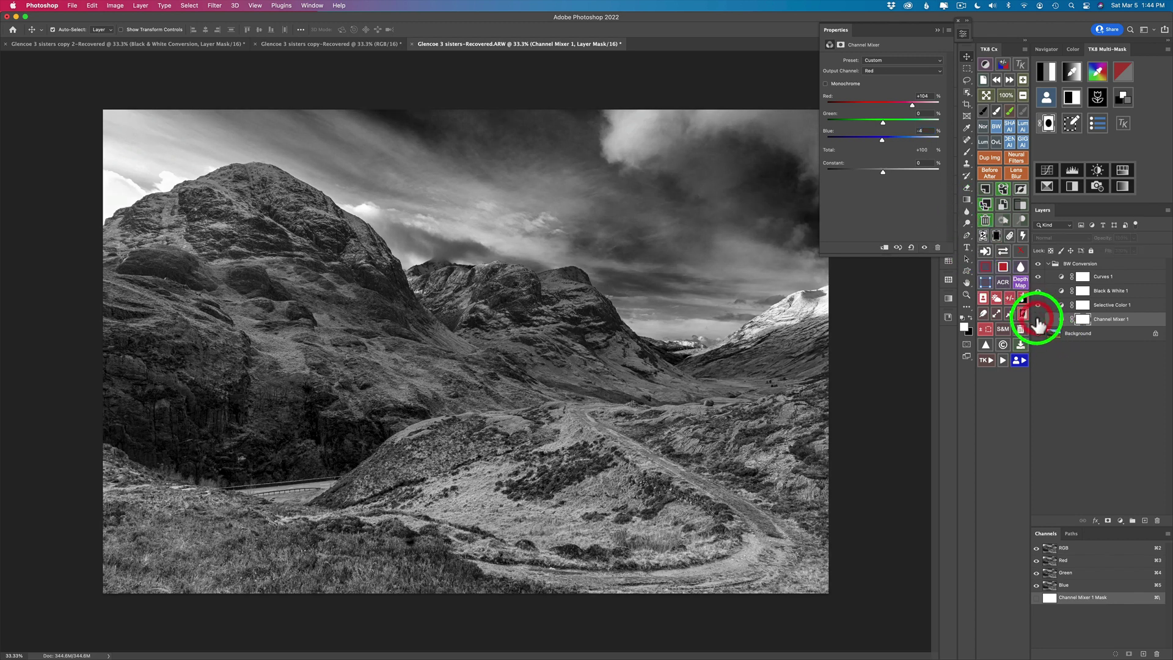
click(1037, 319)
click(1038, 318)
click(1037, 319)
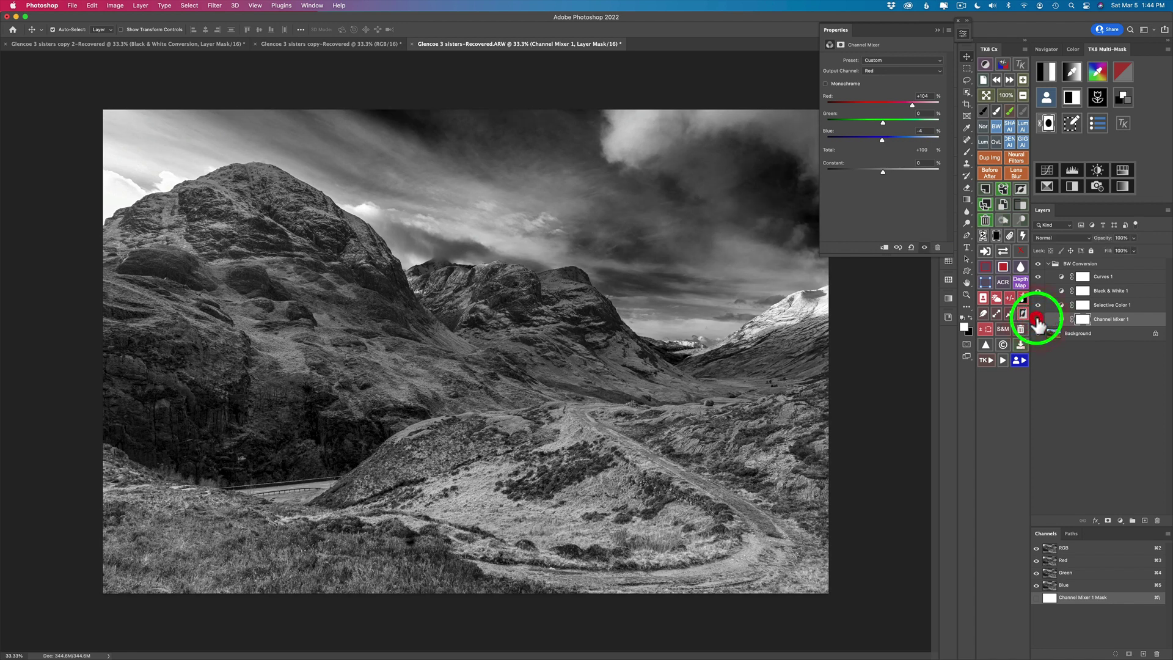
click(1037, 318)
click(1037, 318)
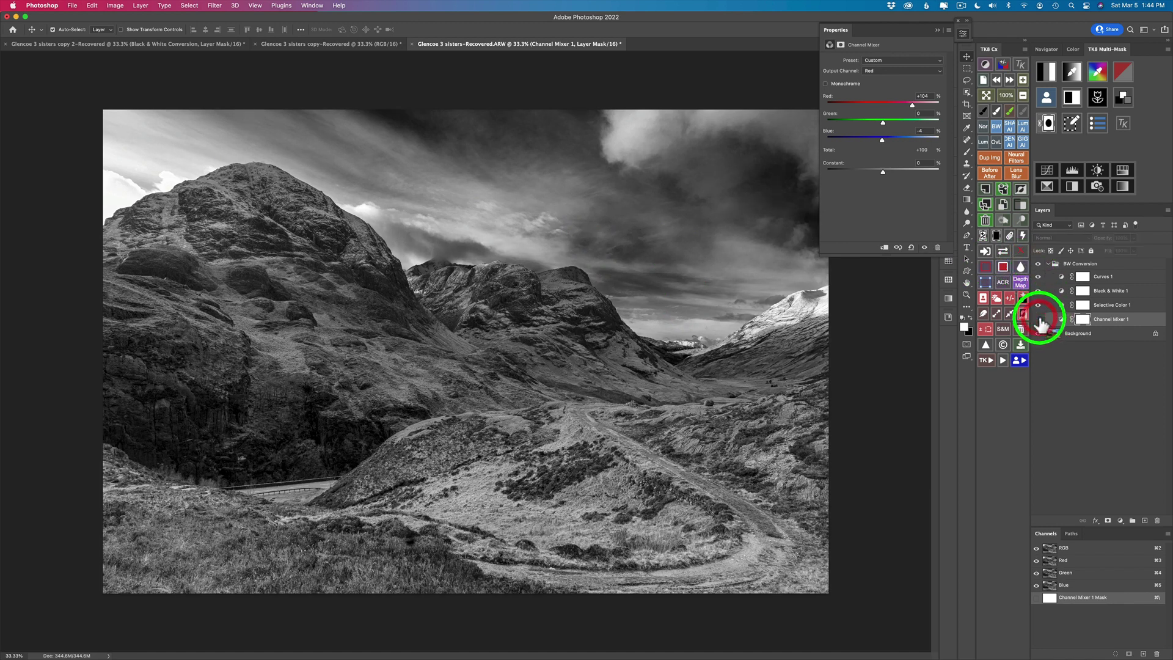
Set the Channel Mixer 1 Green output channel to Red -4, Green +96 and Blue +8.
click(895, 71)
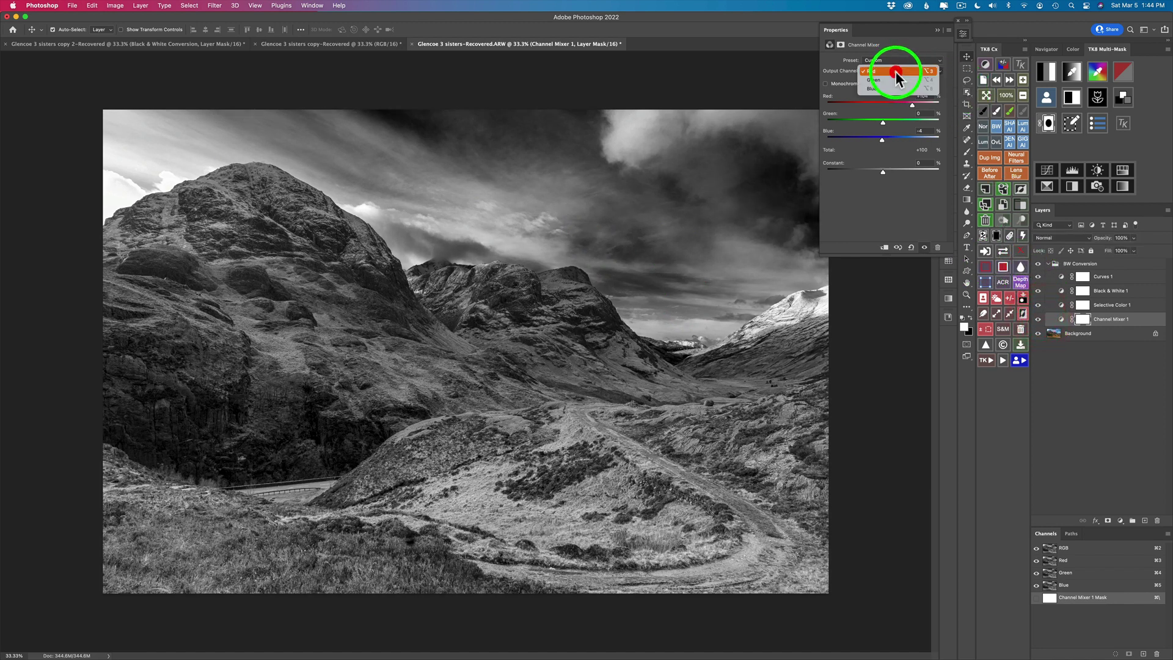
click(892, 81)
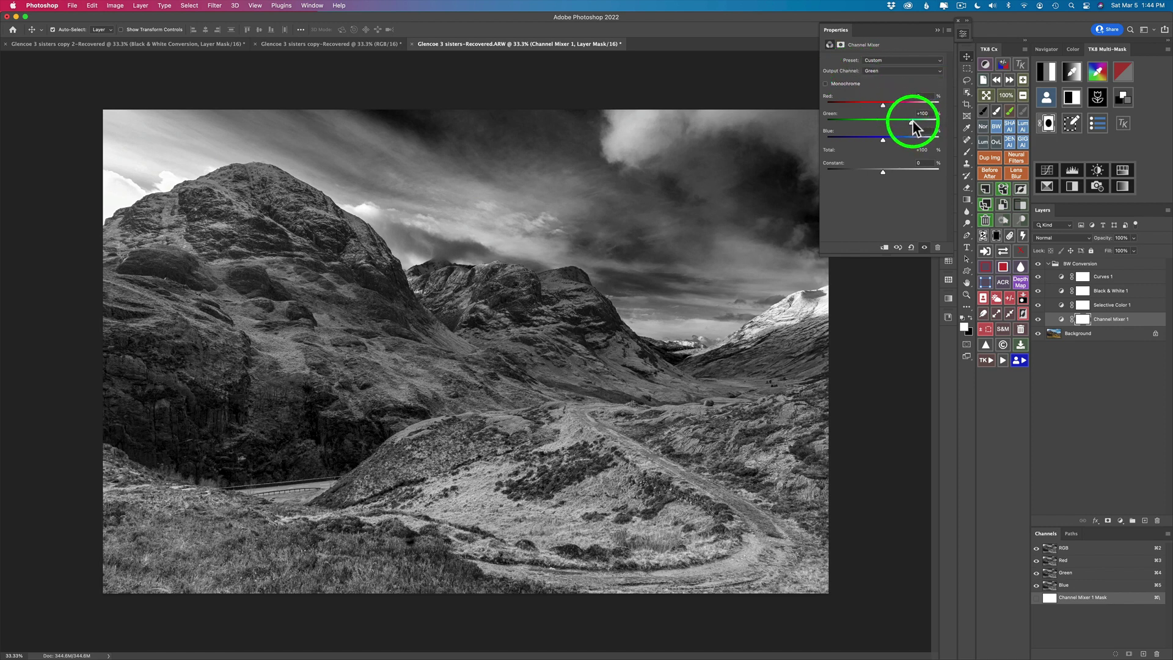
drag(911, 121, 910, 119)
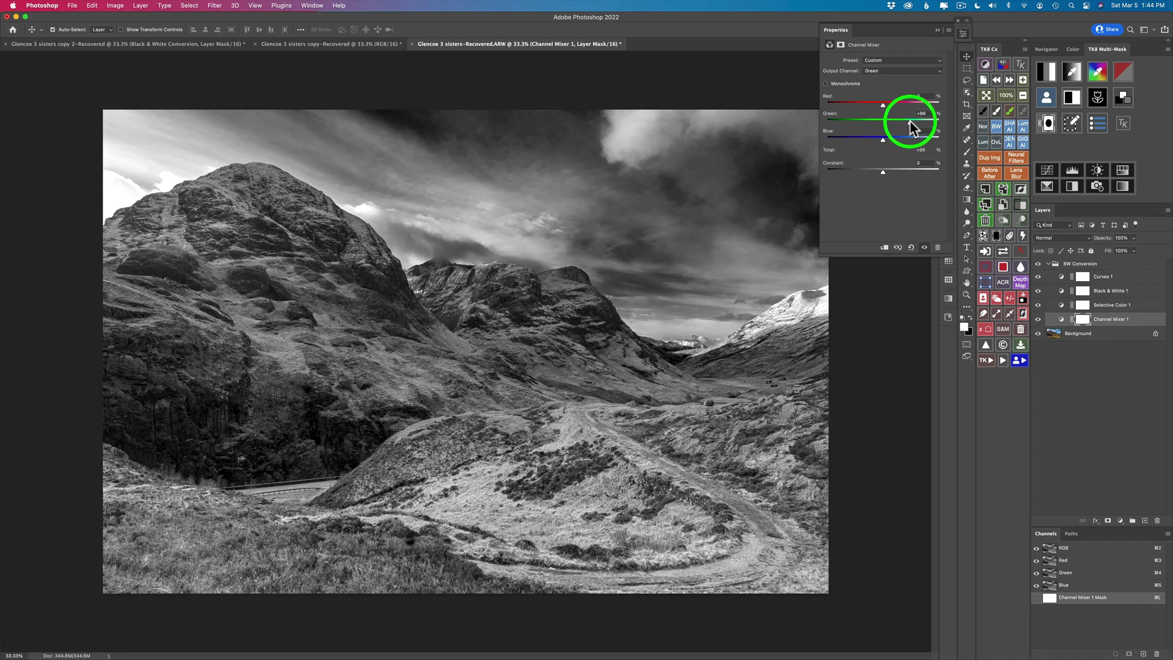
drag(910, 120, 909, 121)
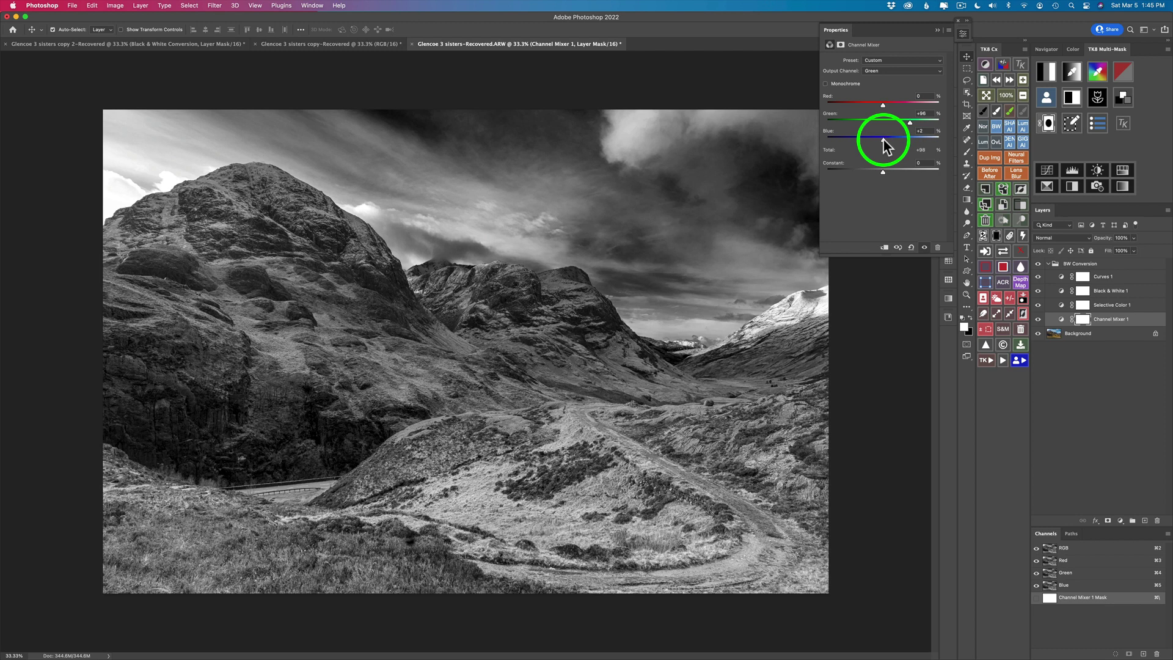
drag(884, 144, 886, 141)
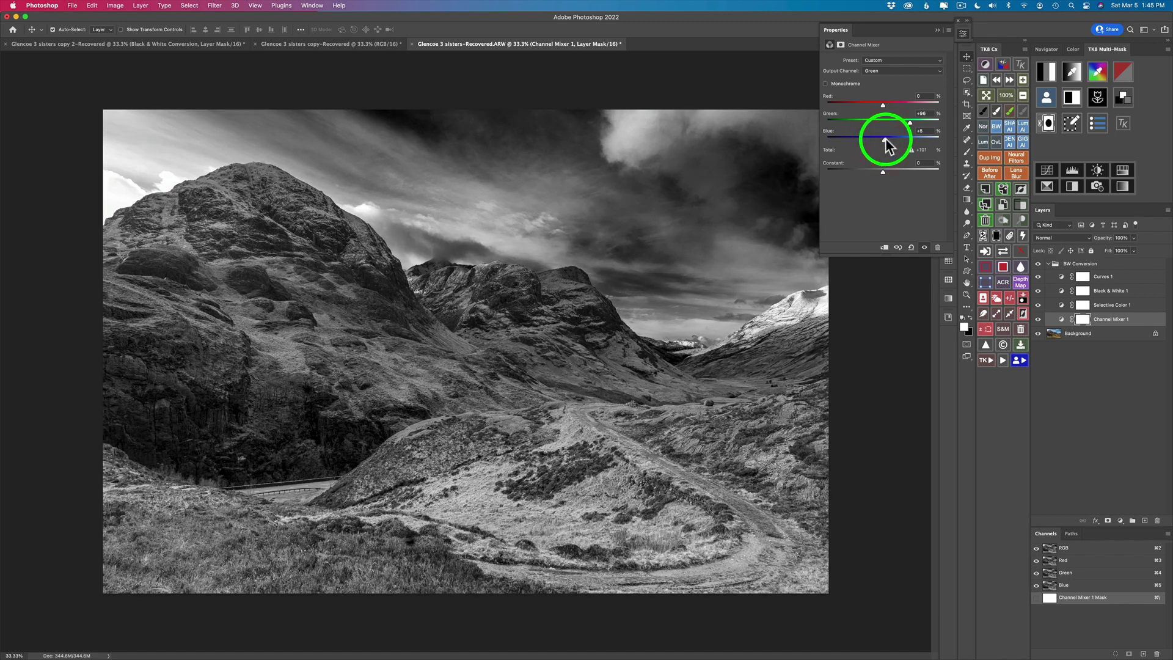
click(928, 96)
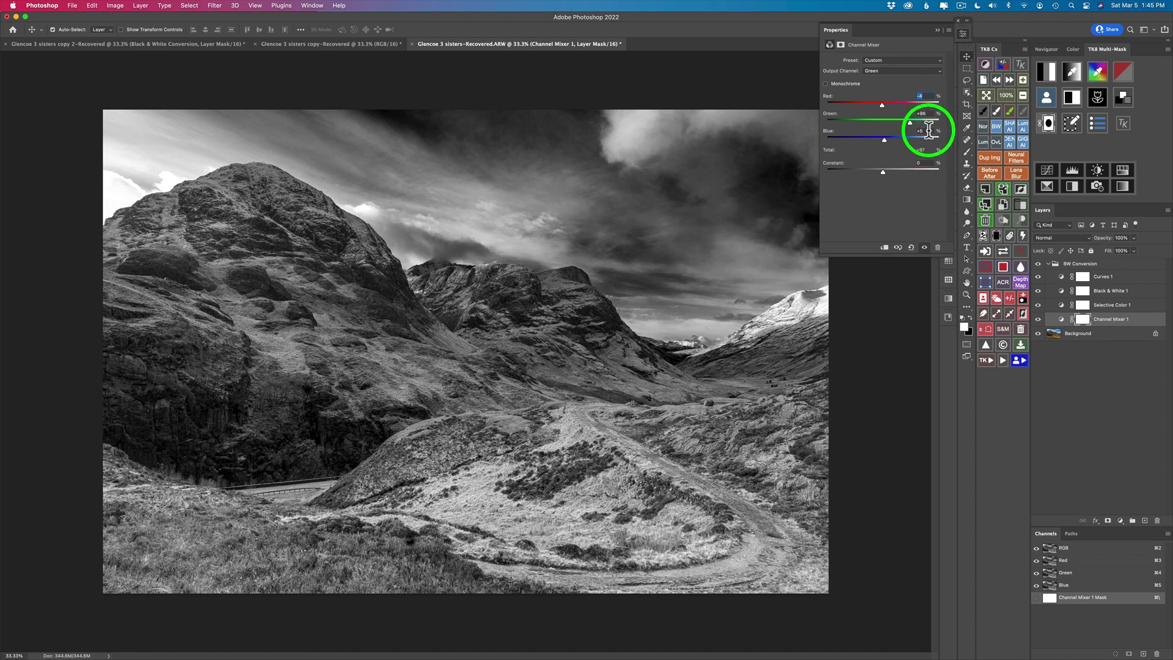
click(928, 130)
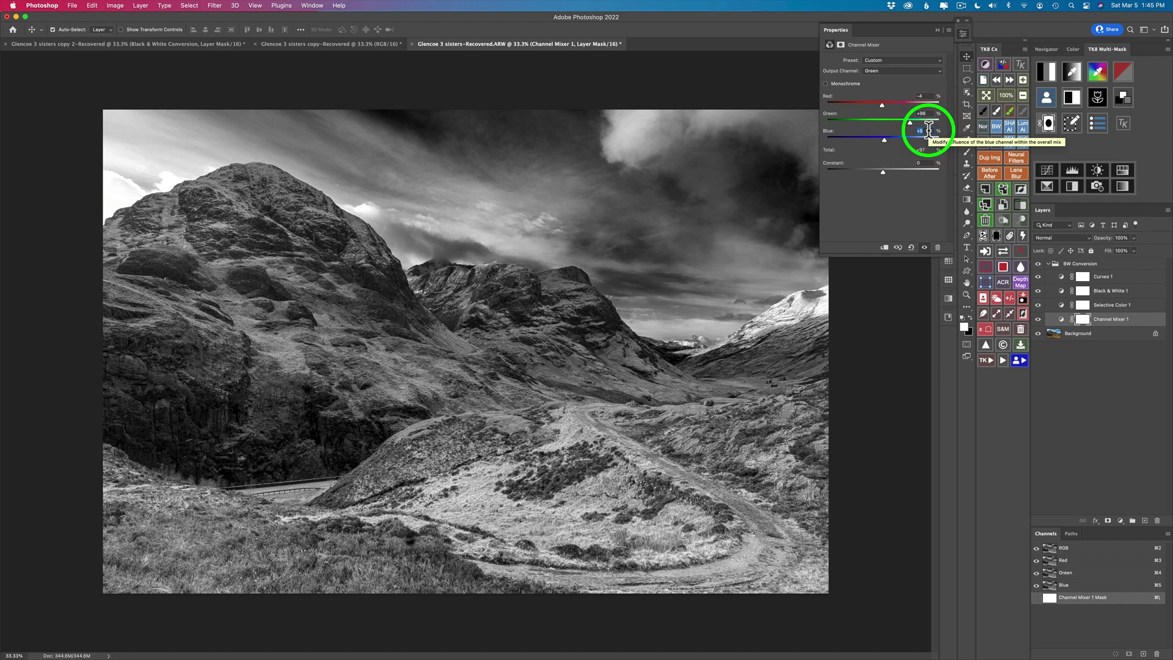
key(BackSpace)
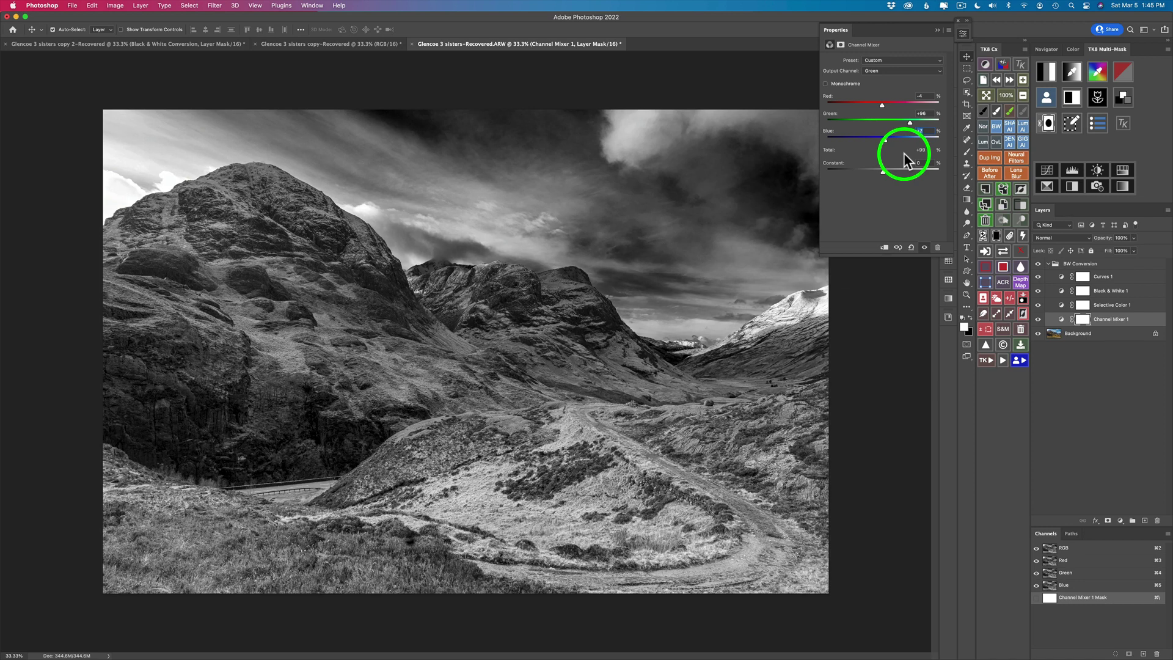
Check the effect of the Green output channel changes by hiding and showing the Channel Mixer 1 layer.
click(1038, 319)
click(1037, 319)
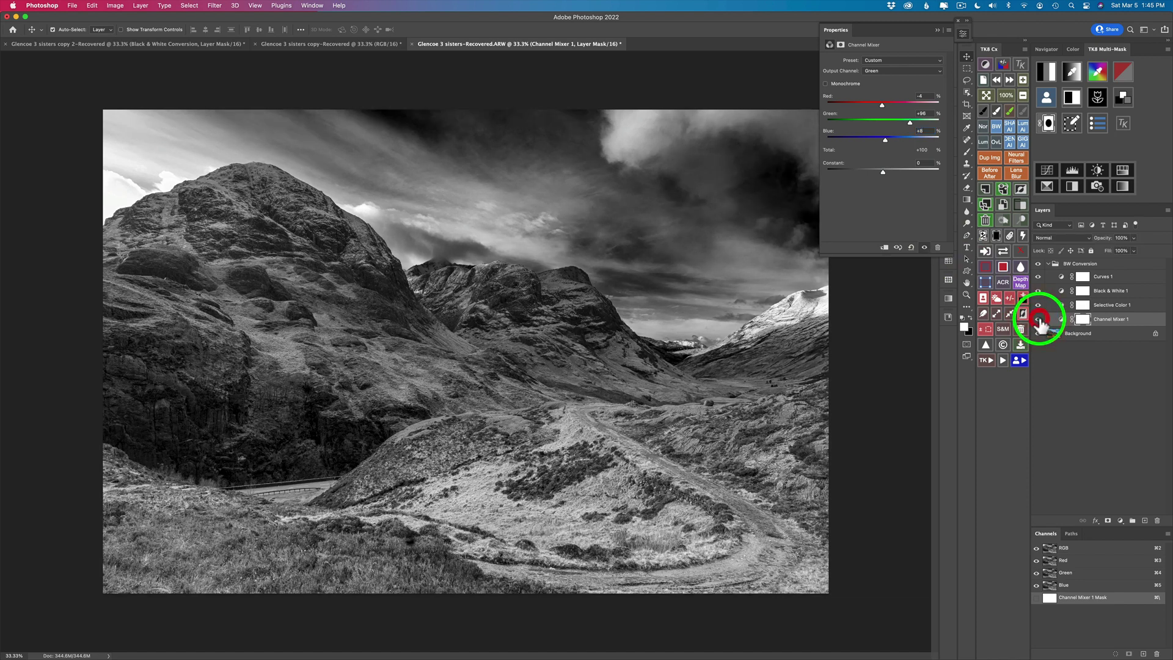
click(1038, 319)
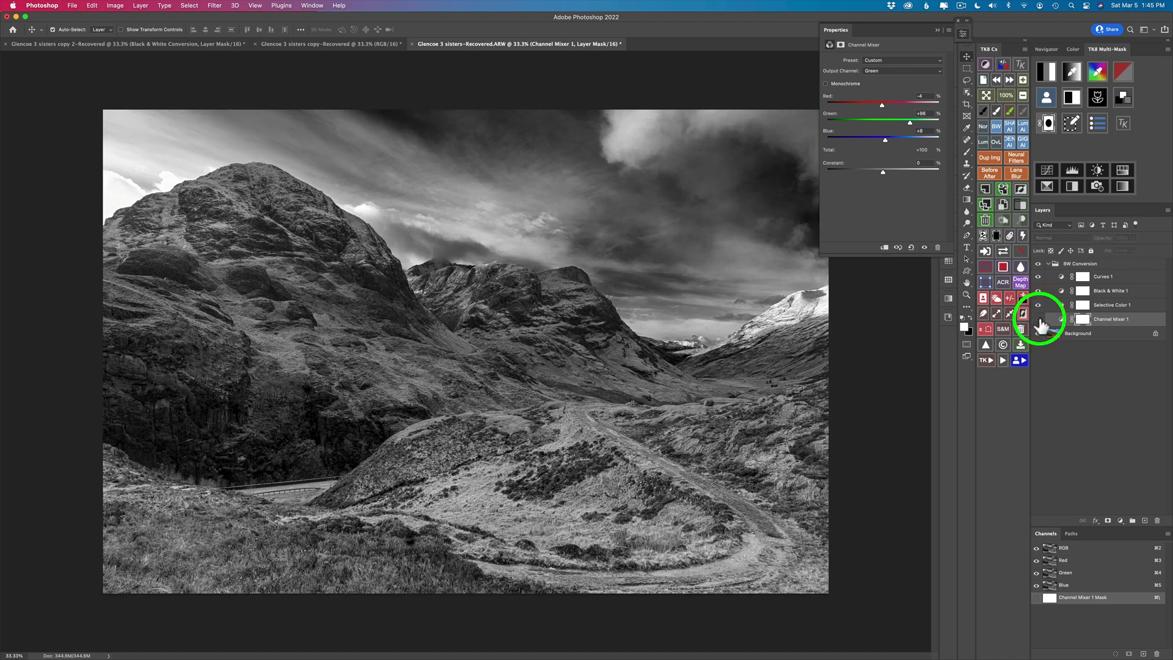
click(1038, 319)
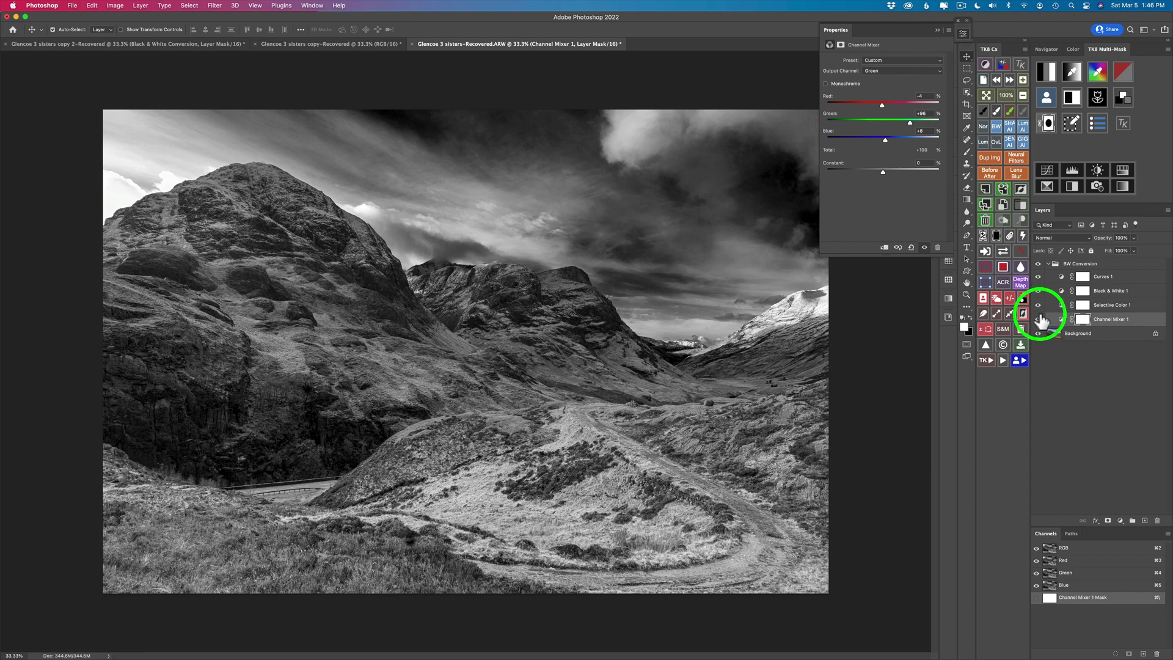
Set the Channel Mixer 1 Blue output channel to Red 0, Green +2 and Blue +100.
click(889, 70)
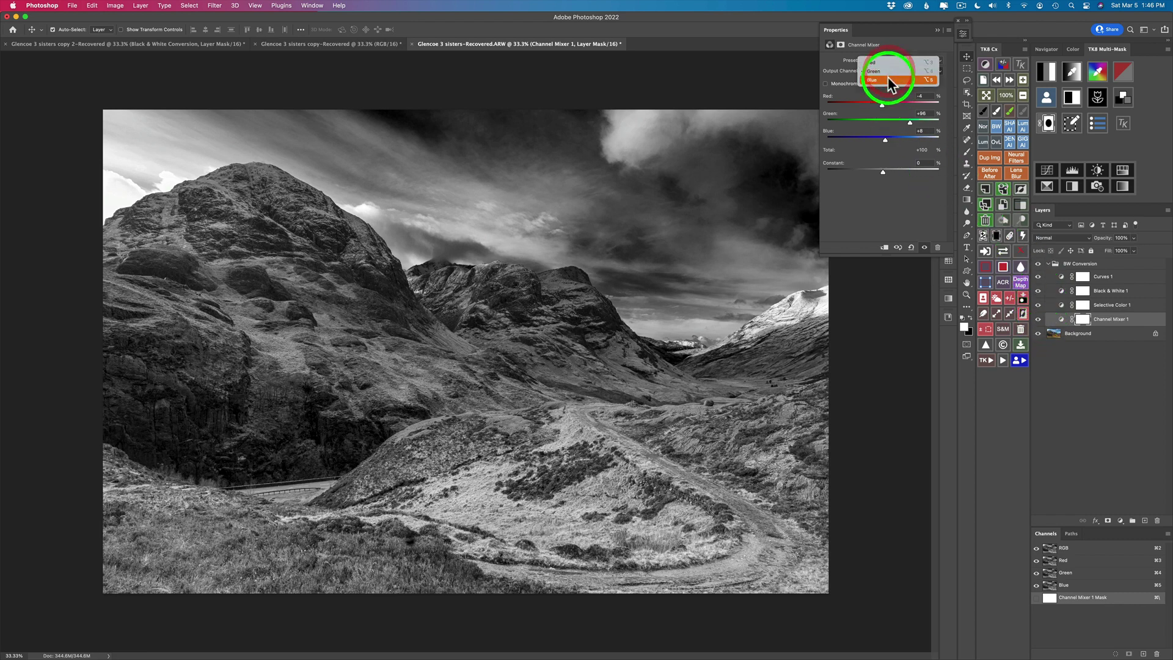
click(885, 82)
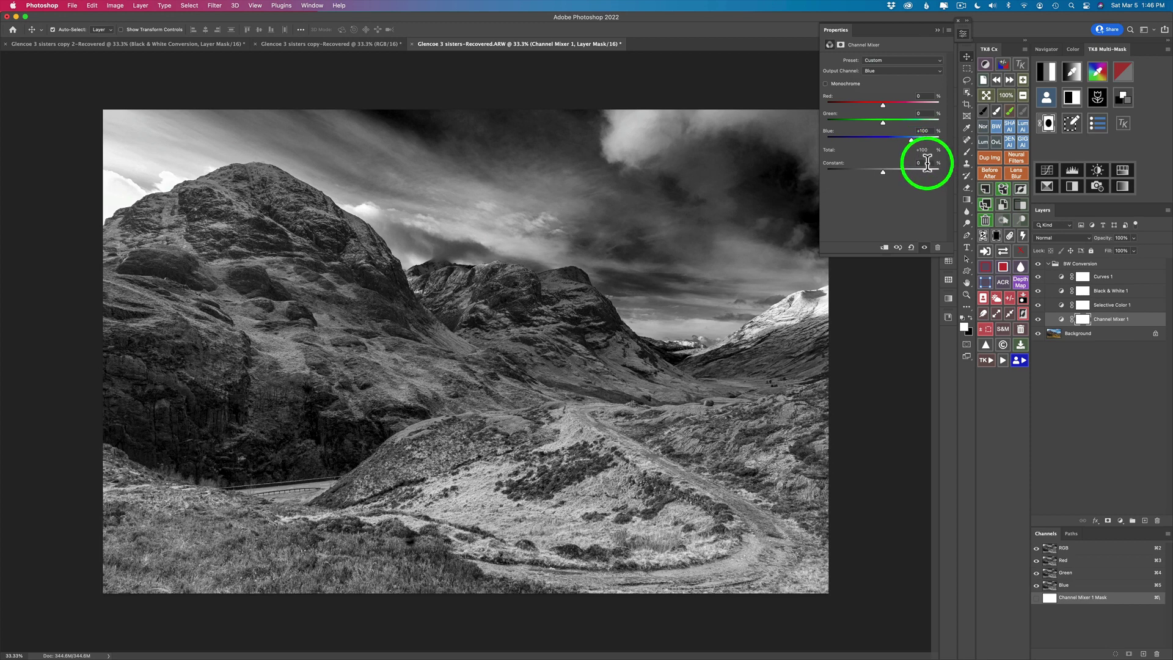
click(928, 130)
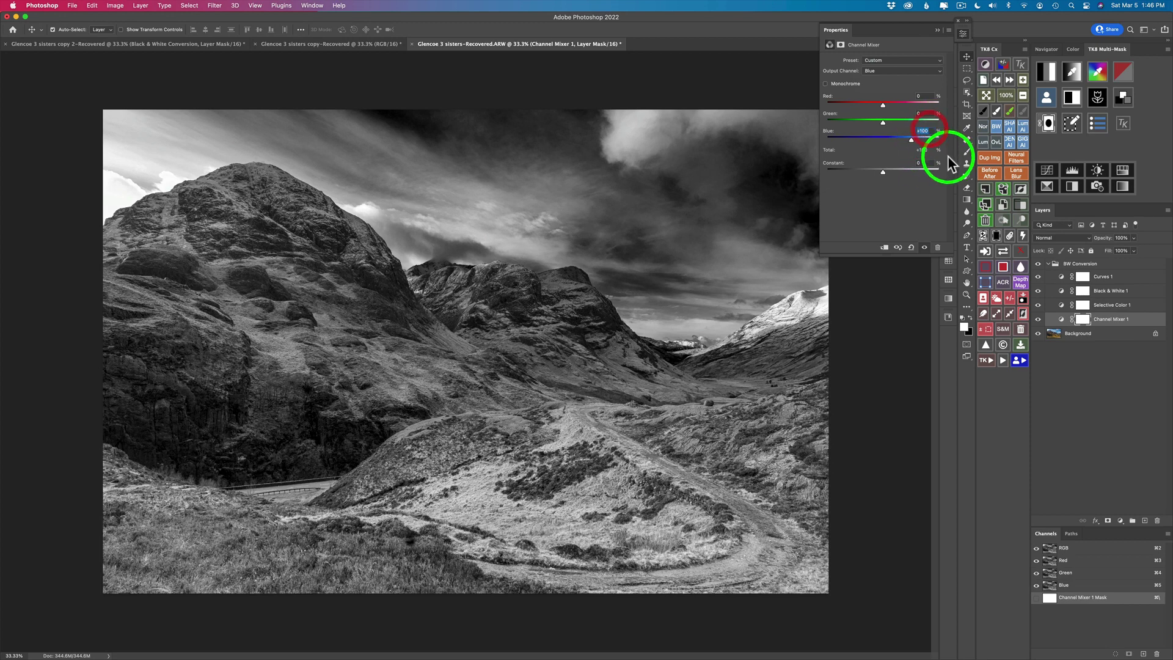
key(Up)
key(Up)
key(Up)
key(Down)
key(Down)
click(923, 113)
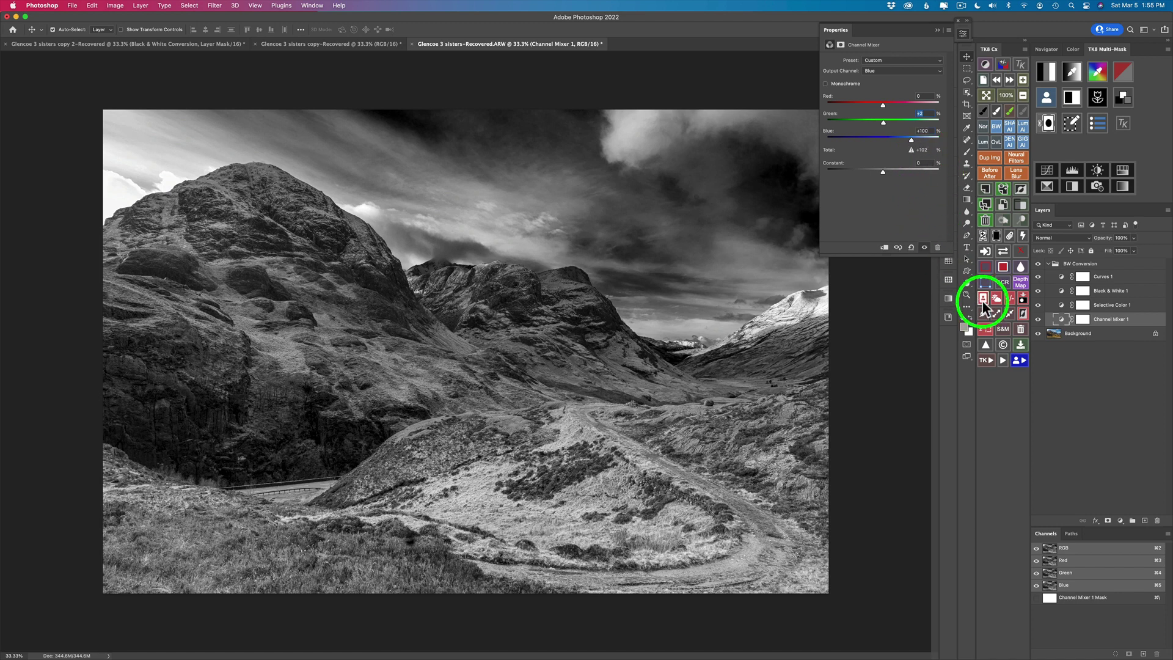
Compare the image before and after the complete Channel Mixer 1 adjustment, leaving the layer visible.
click(1037, 319)
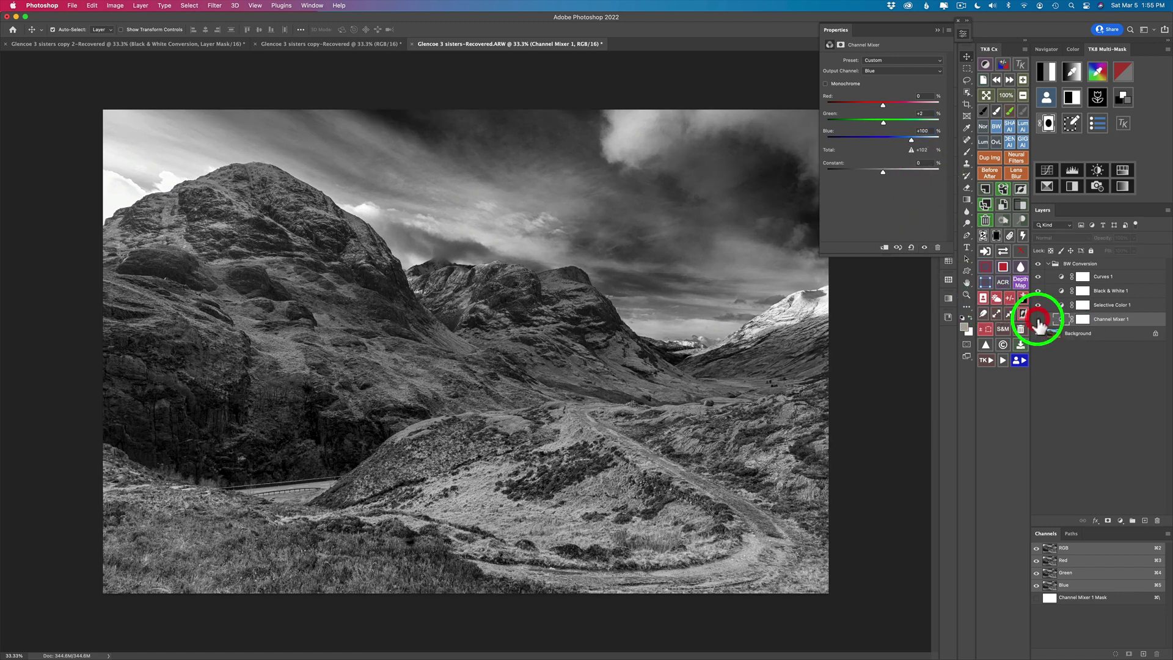
click(1038, 319)
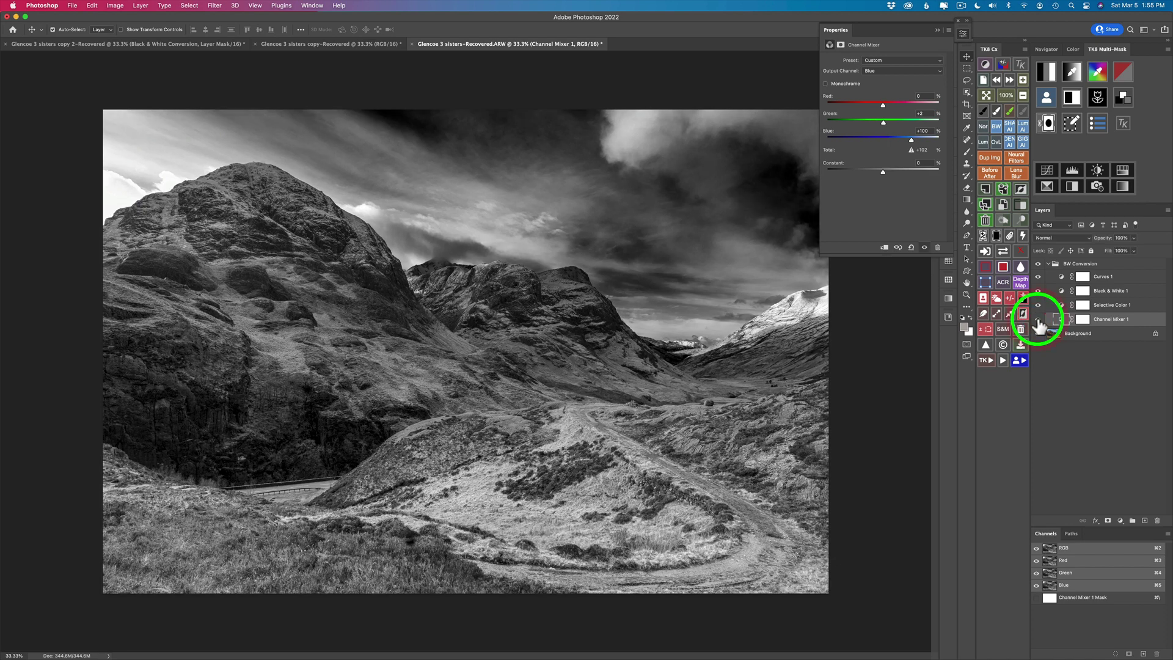
click(1038, 319)
click(1038, 320)
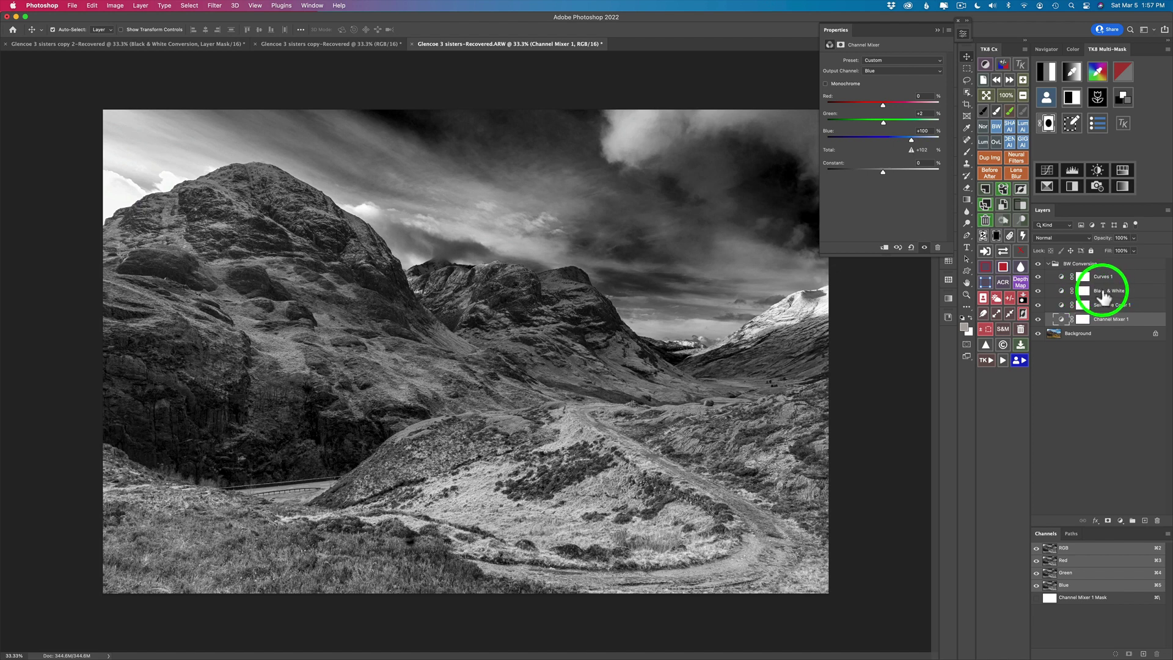
click(1038, 319)
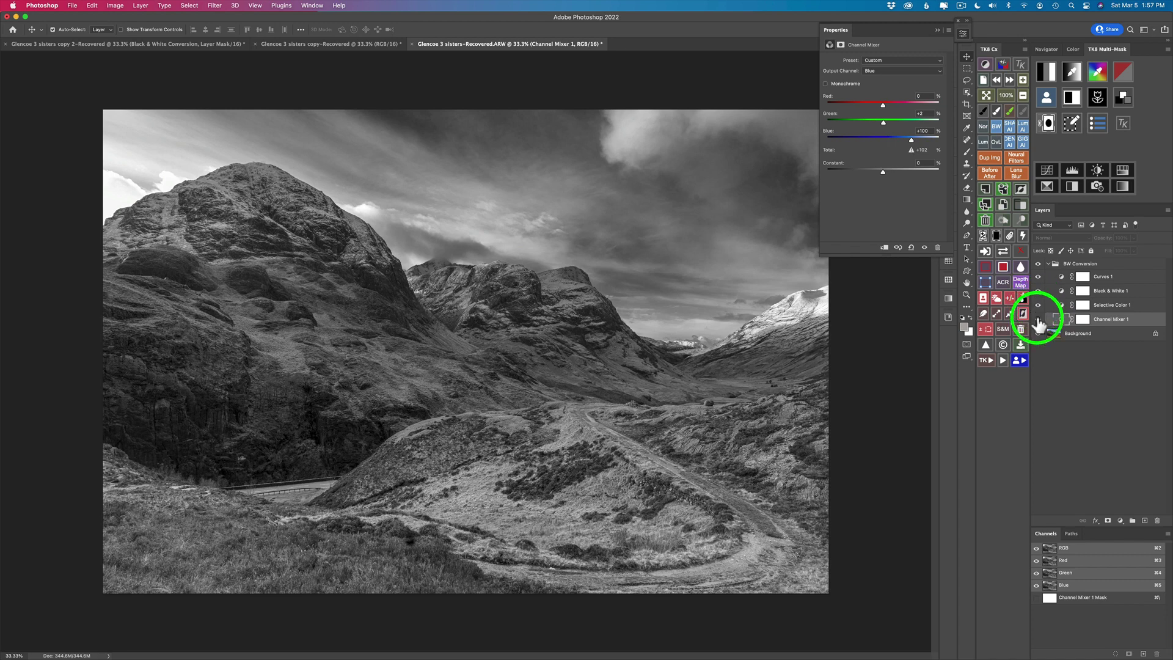
click(1038, 318)
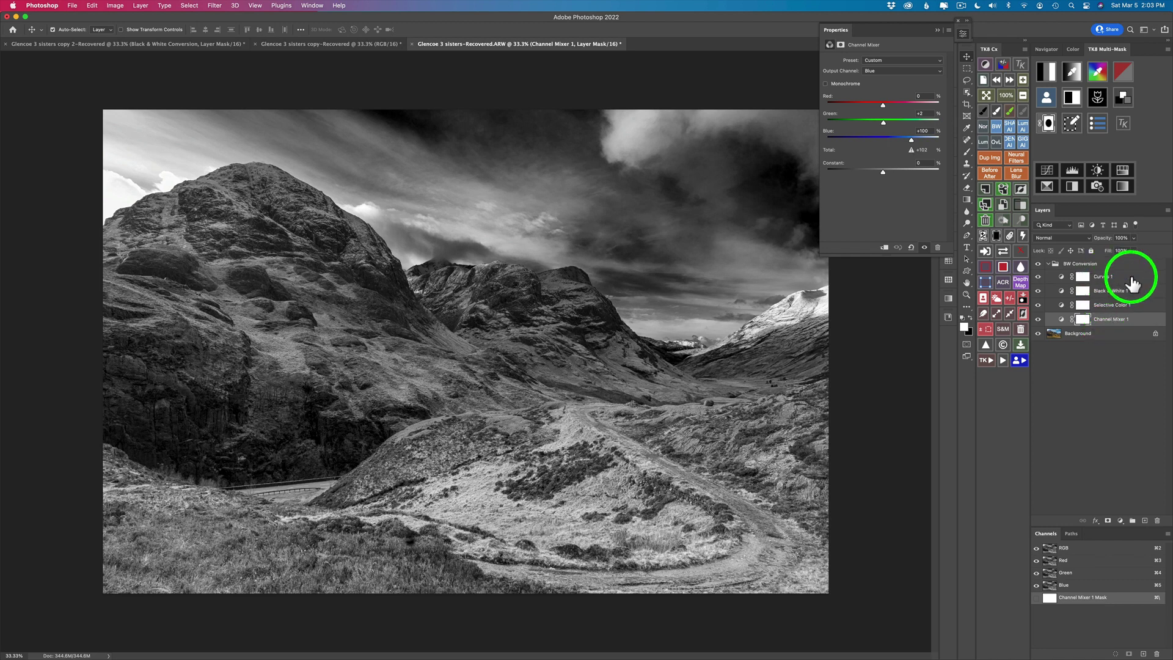
Shape a contrast S-curve on Curves 1 with points at input 47, output 38 and input 190, output 201, and compare before and after.
click(1106, 277)
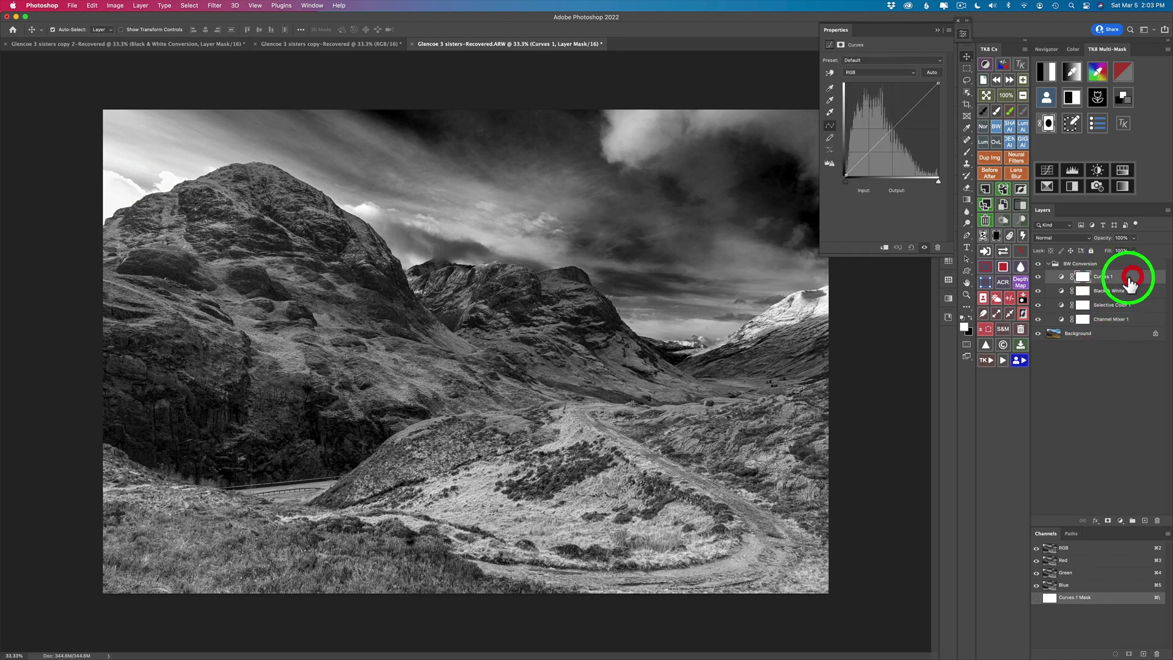
click(830, 73)
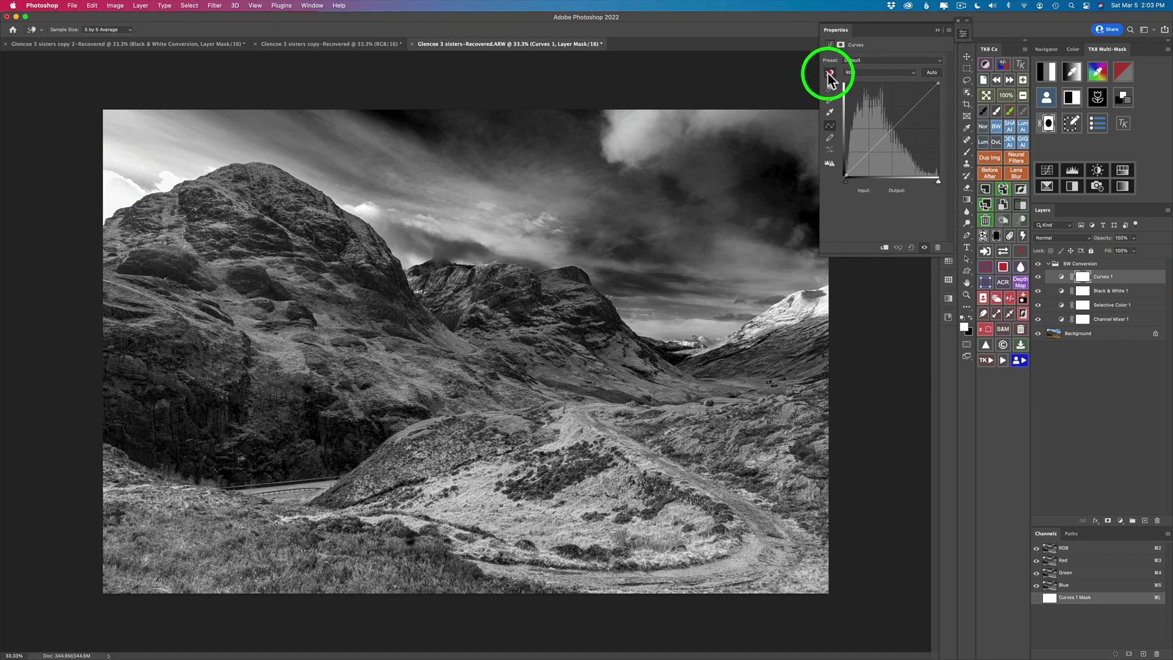
click(582, 501)
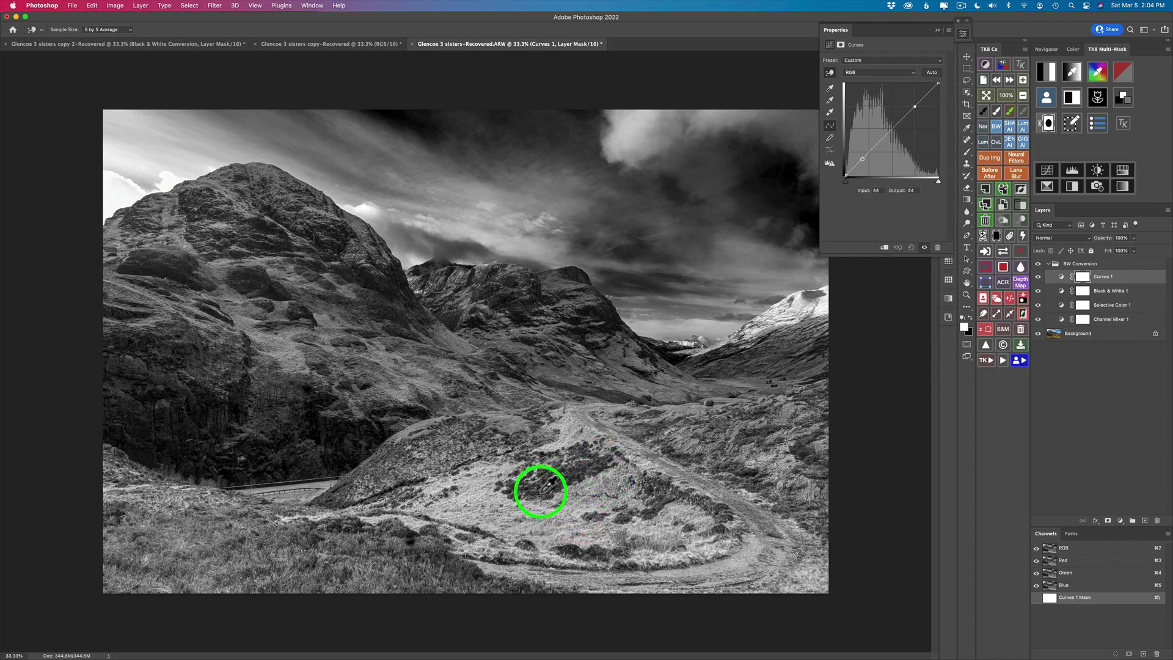
click(540, 490)
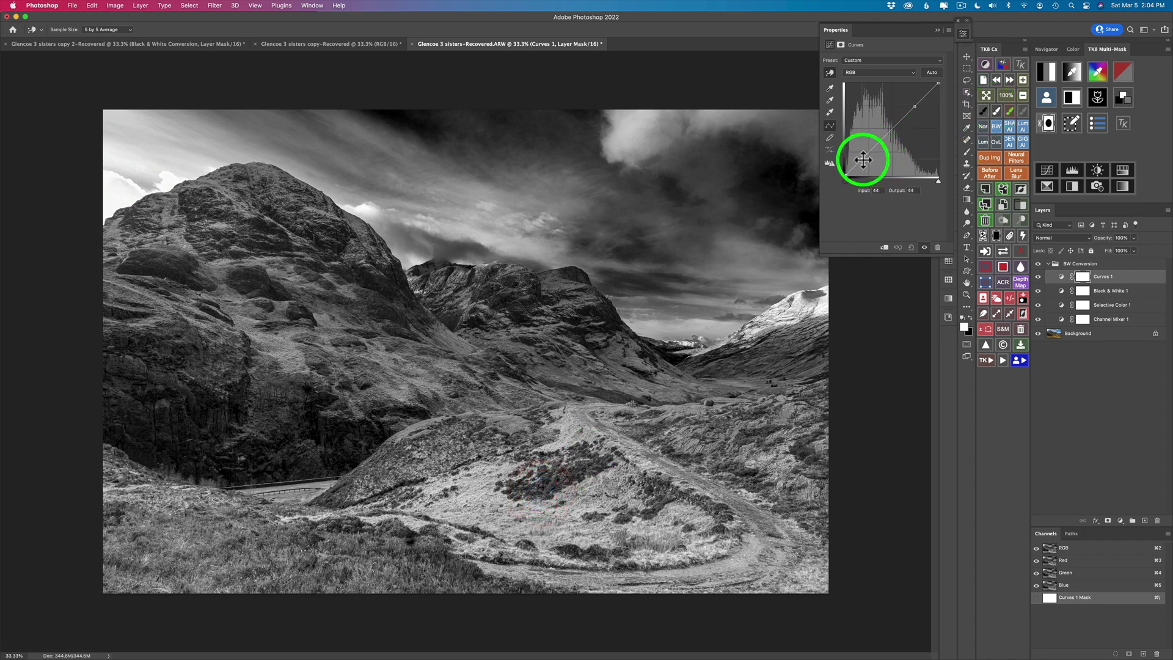
drag(862, 159, 863, 162)
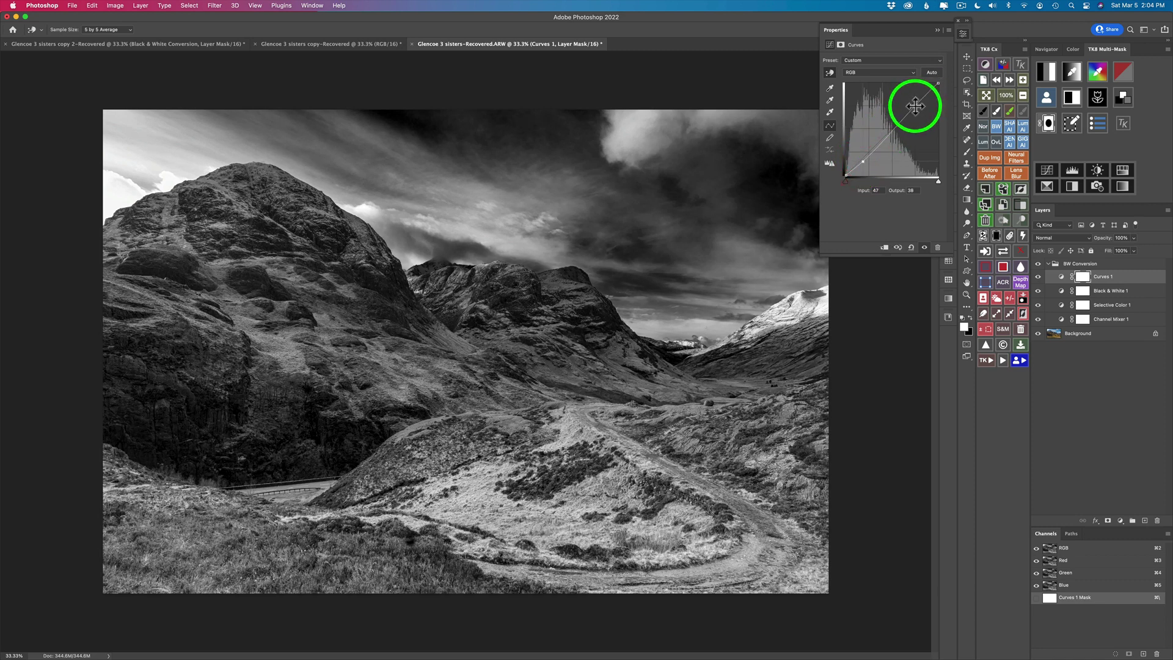
drag(915, 107, 914, 103)
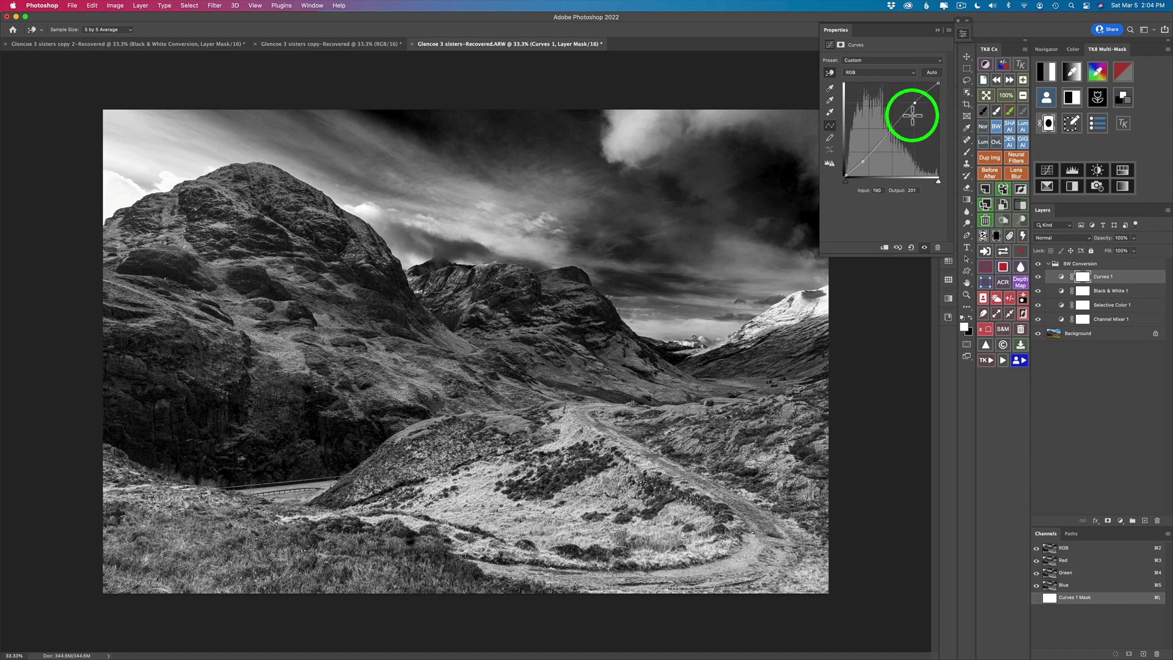
click(1038, 276)
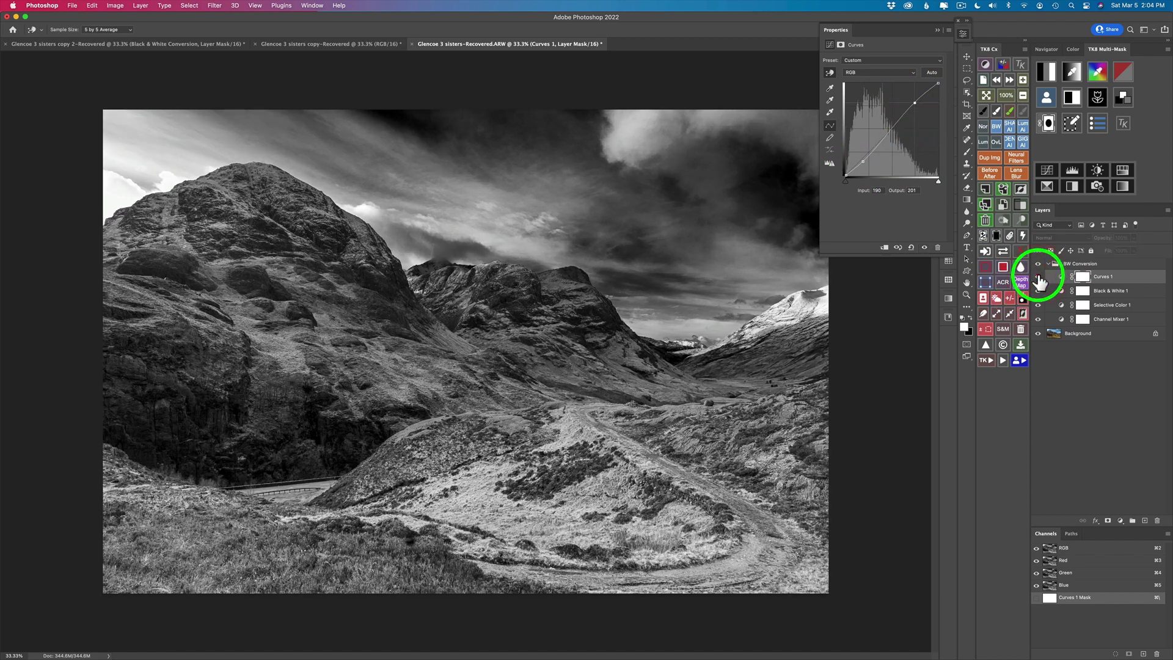
click(1037, 276)
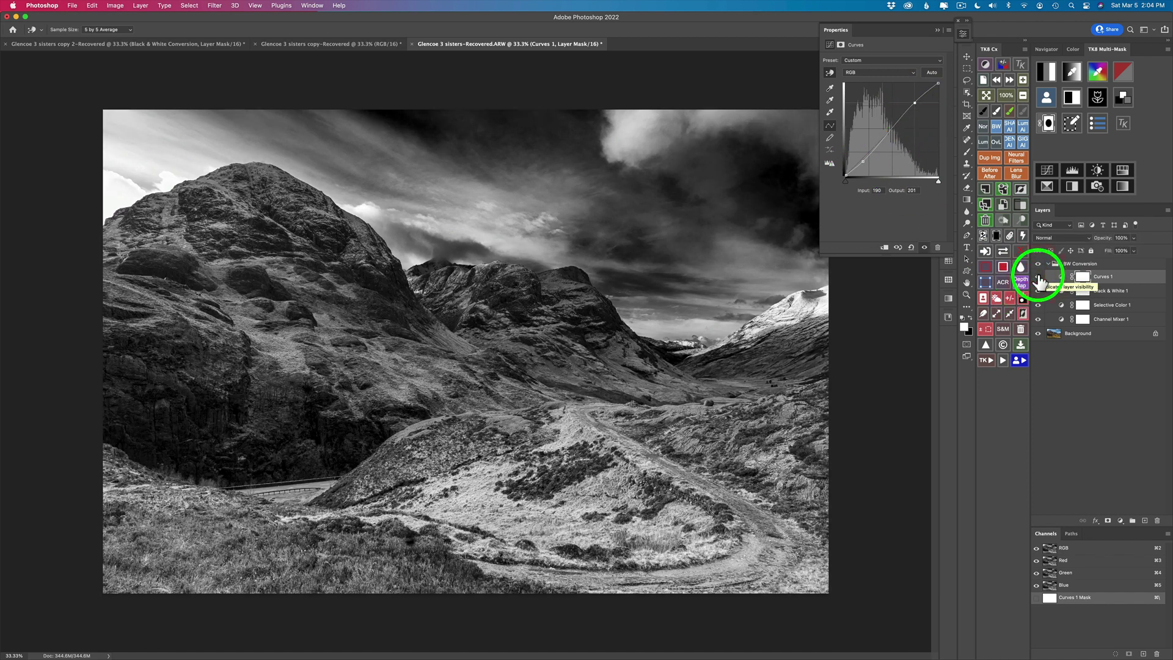
Using a temporary live clipping overlay, set the Curves 1 white point output to 252 and black point output to 4, and remove the overlay.
click(1002, 64)
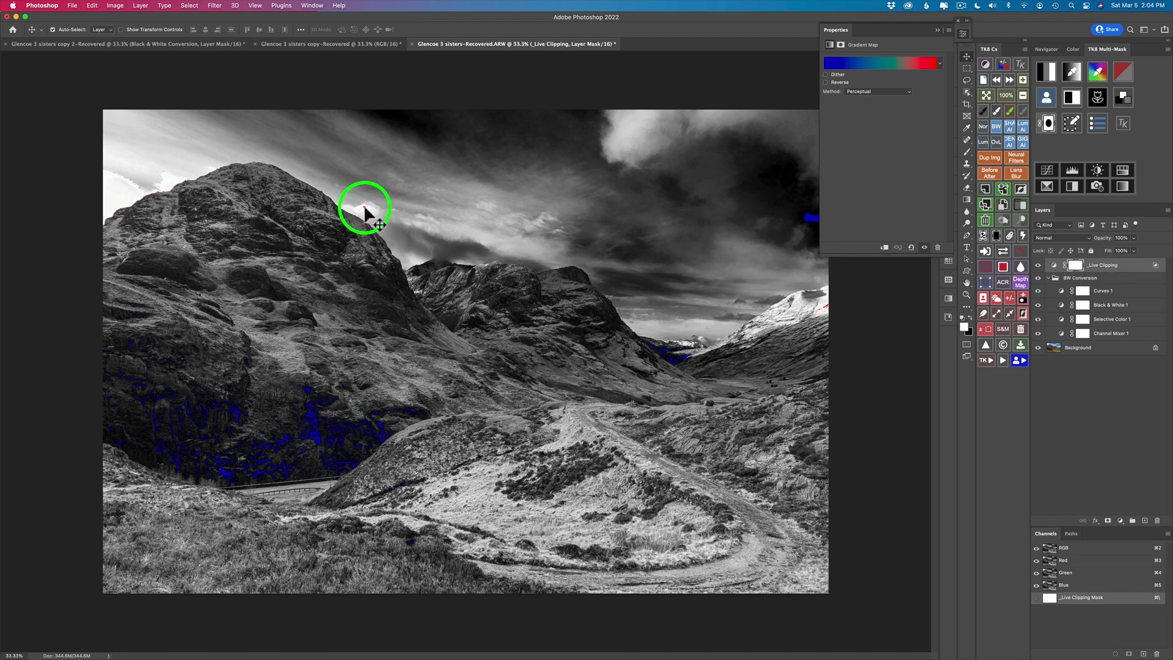
click(1121, 292)
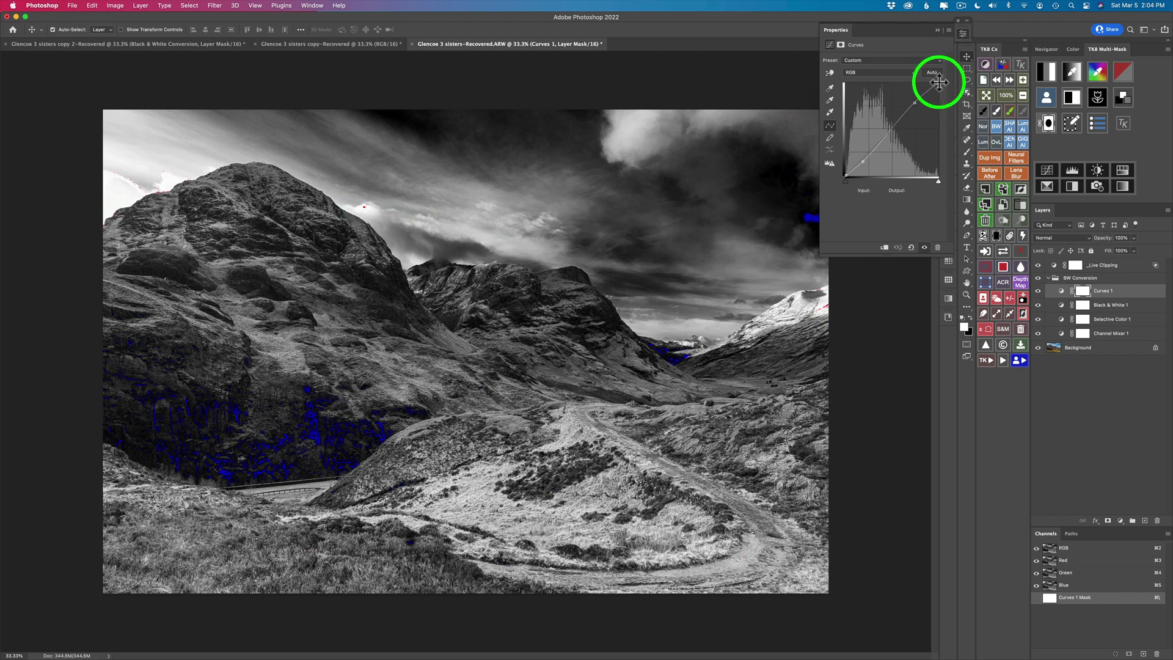
drag(938, 83, 939, 84)
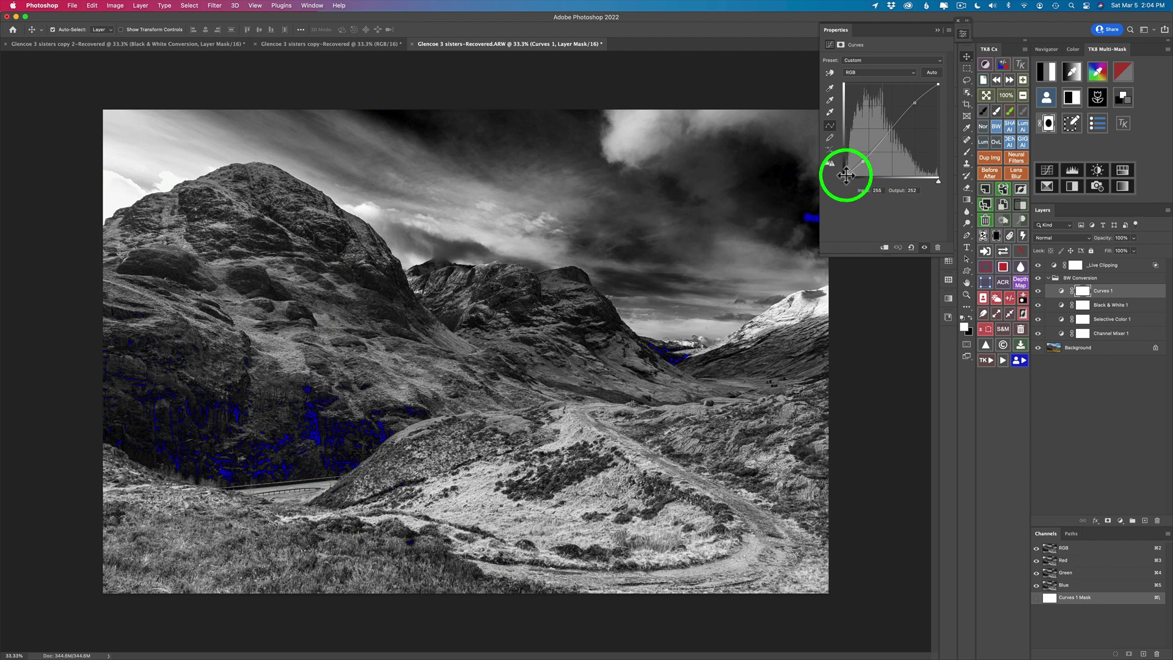
drag(846, 175, 846, 173)
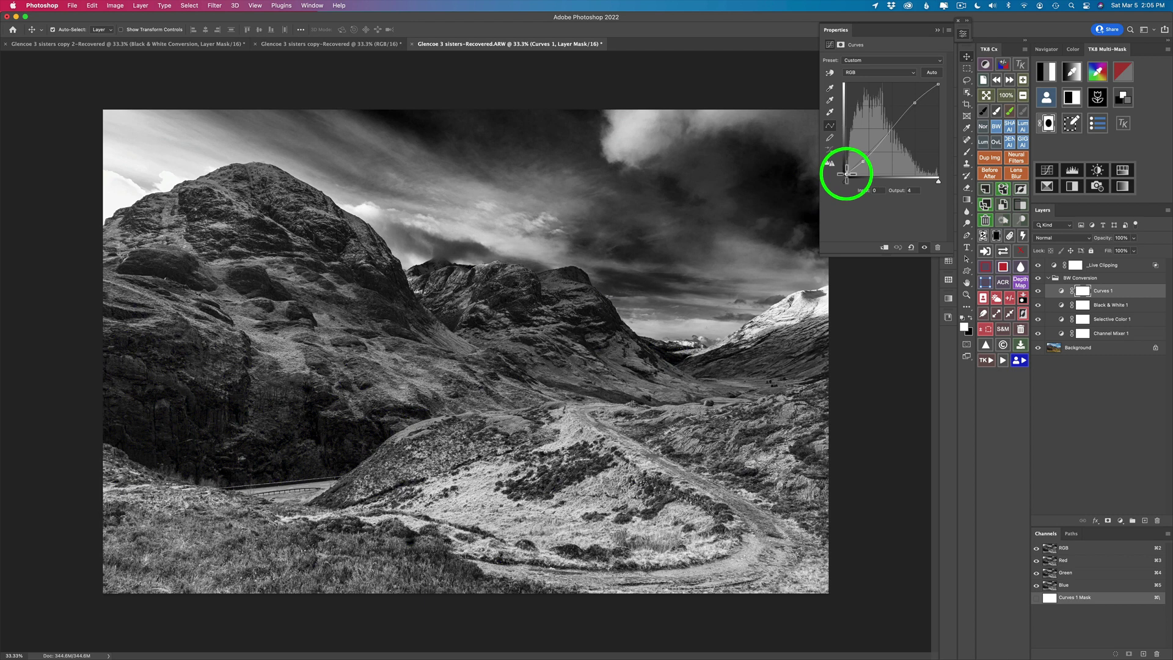
click(963, 34)
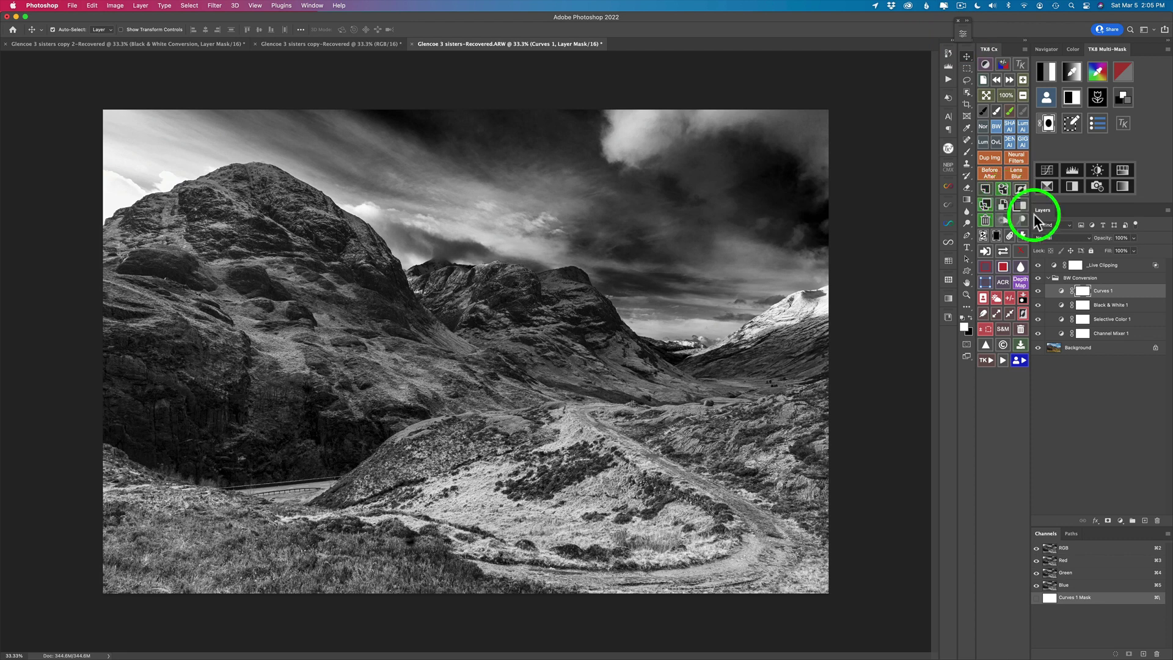
click(984, 62)
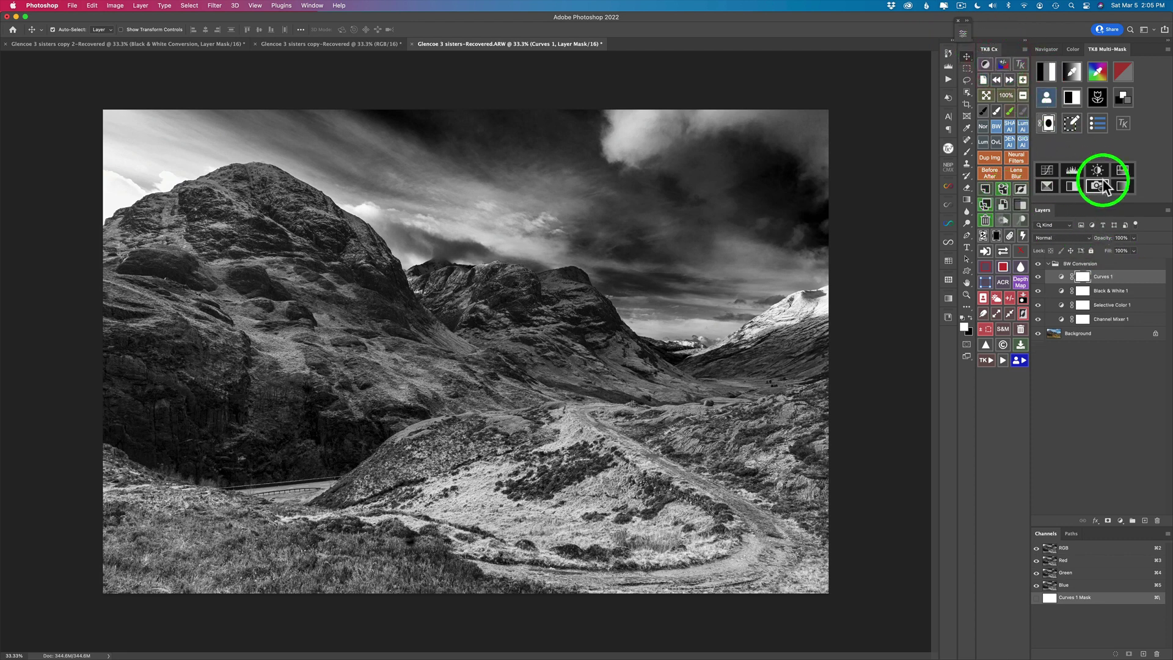